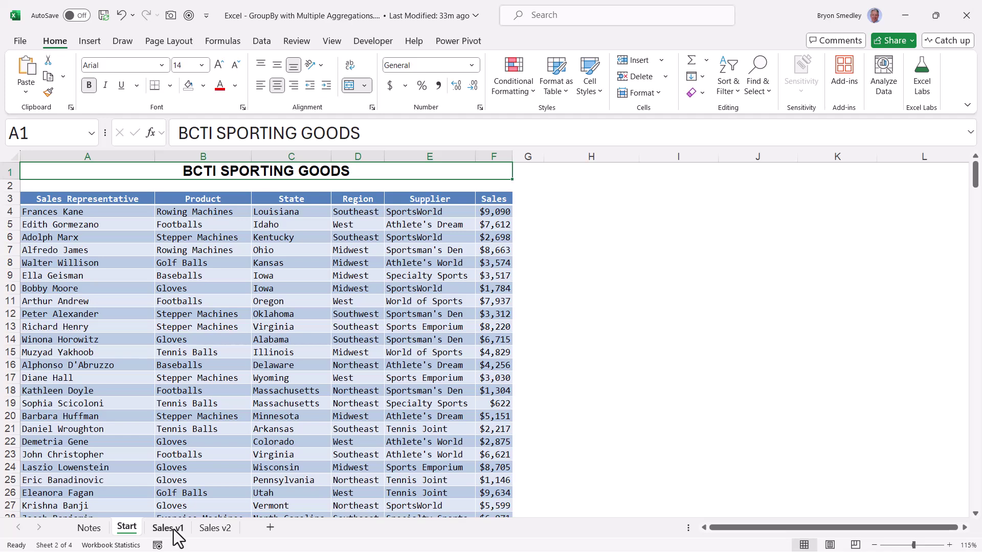
- Switch to the Sales v1 sheet on the way to the completed Sales v2 report
left_click(174, 530)
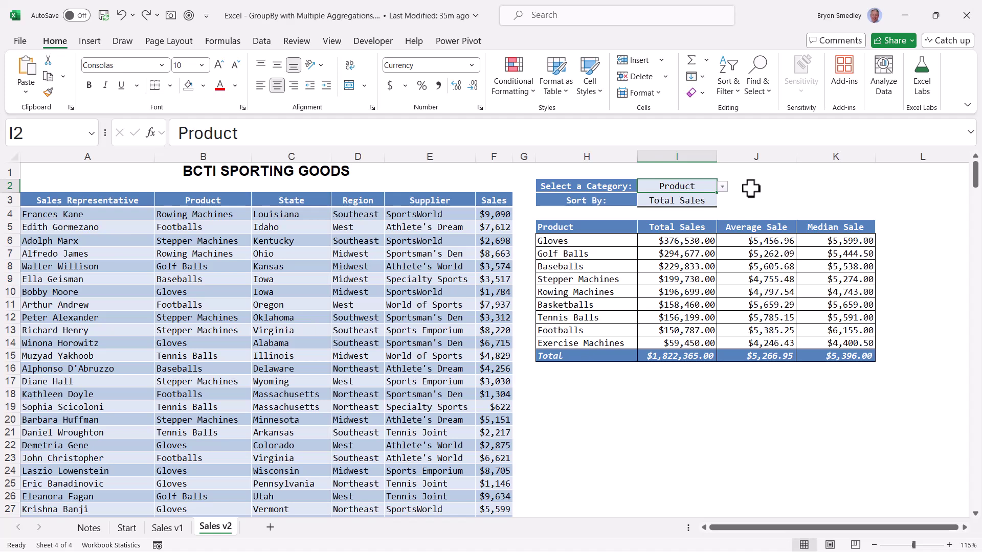
- Regroup the summary by Region, then by Supplier
left_click(722, 187)
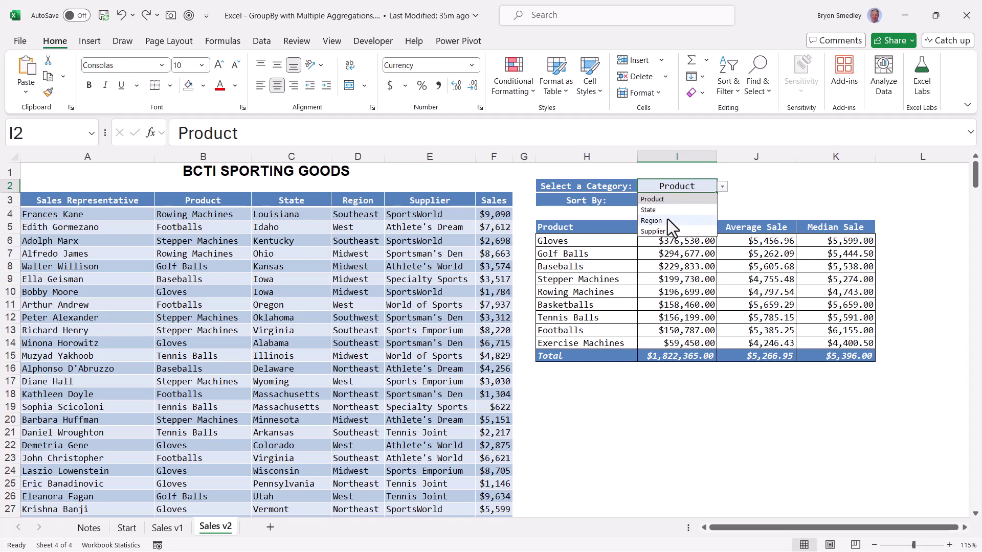
left_click(668, 219)
left_click(720, 185)
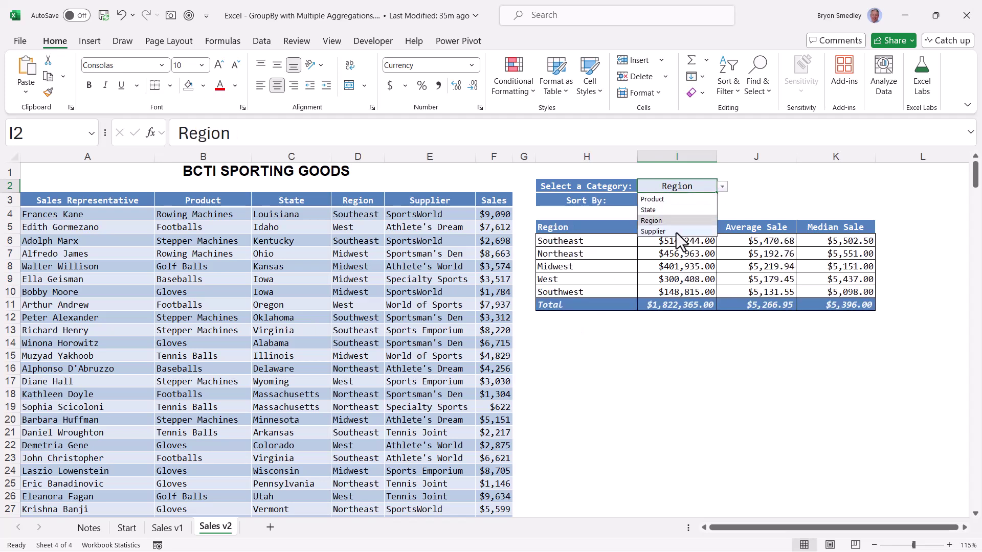
left_click(676, 232)
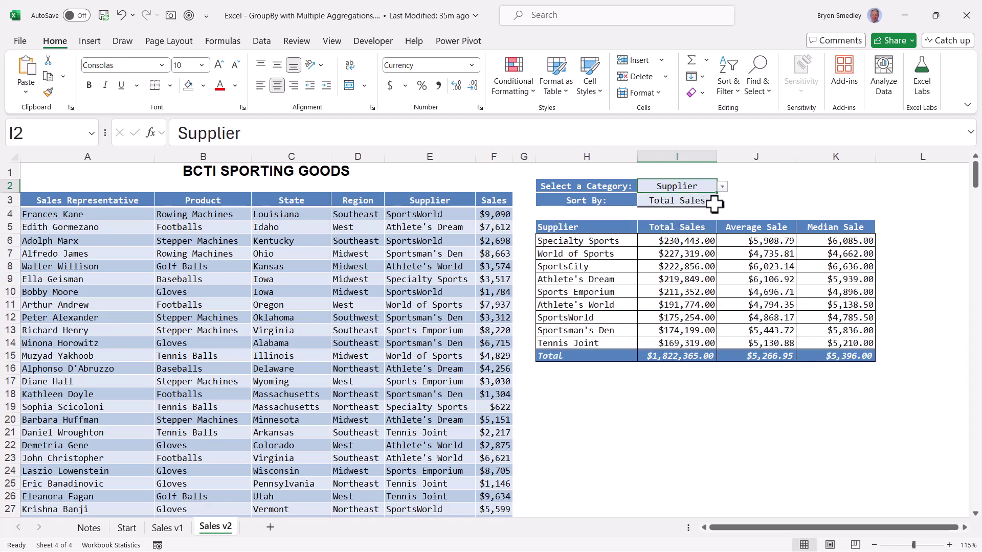
- Sort the summary by Category, then back to Total Sales
left_click(710, 205)
left_click(721, 202)
left_click(679, 215)
left_click(722, 202)
left_click(672, 223)
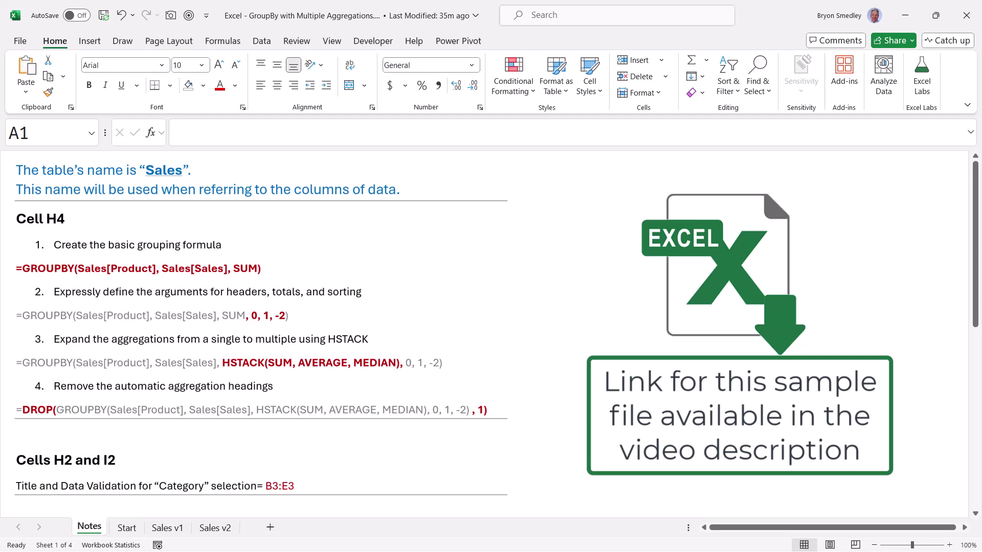
- Scroll through the Notes sheet's GROUPBY, HSTACK and DROP formula notes
scroll(491, 328, "down", 6)
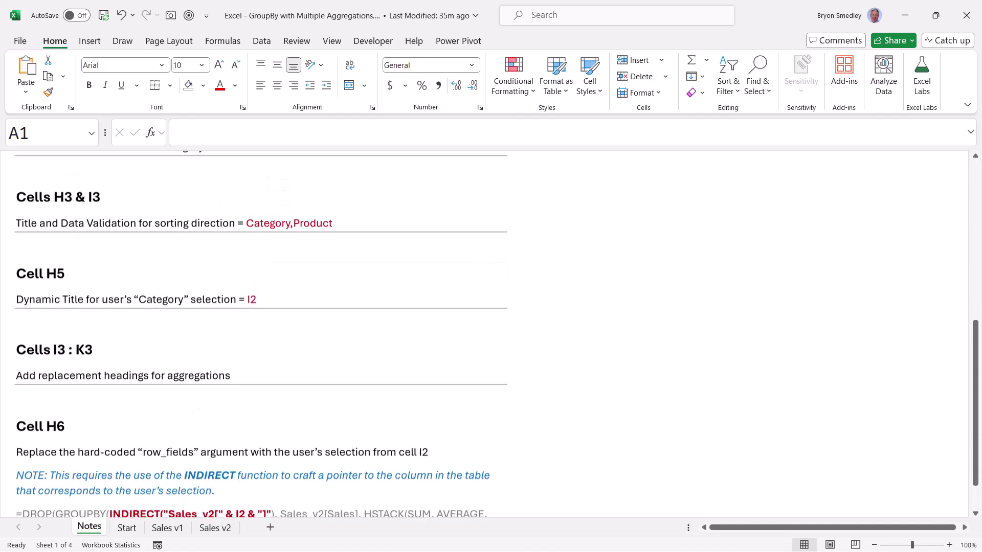
scroll(491, 328, "up", 8)
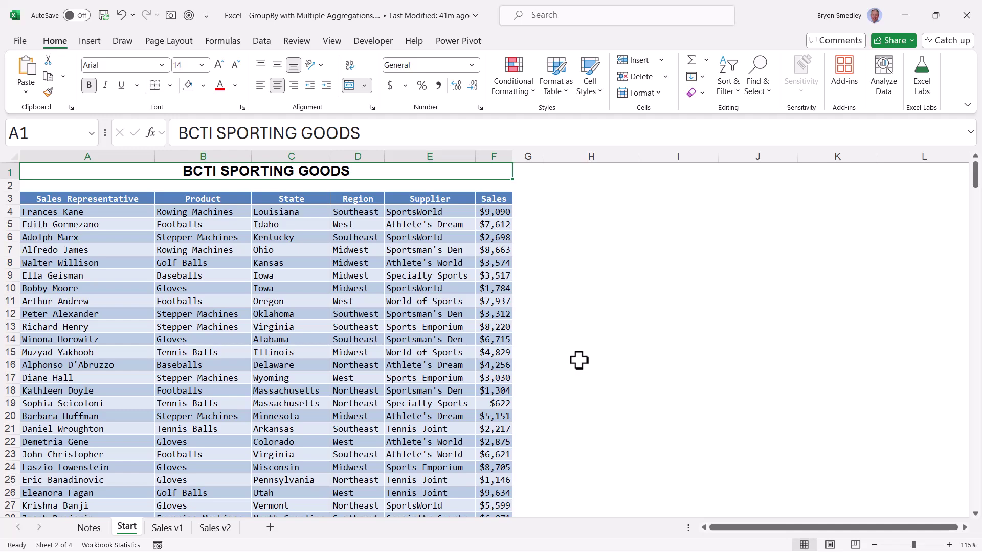
- Confirm the sales table is named Sales, then select cell H4 for the summary
left_click(202, 266)
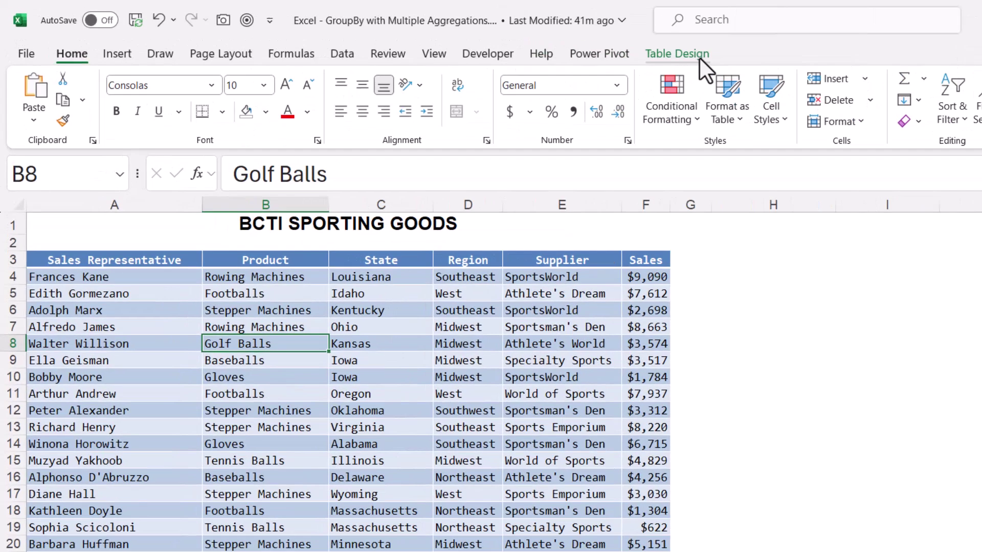
left_click(699, 57)
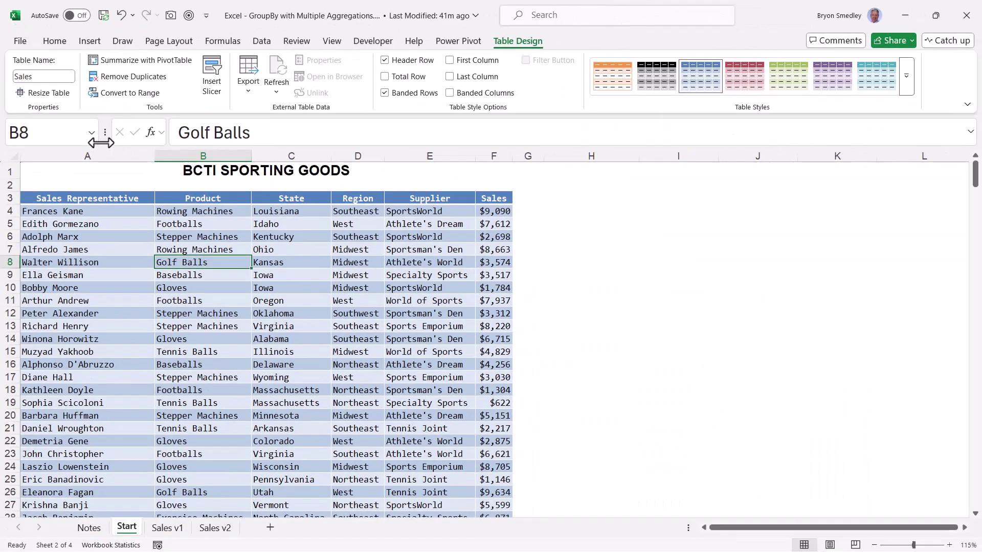
left_click(128, 193)
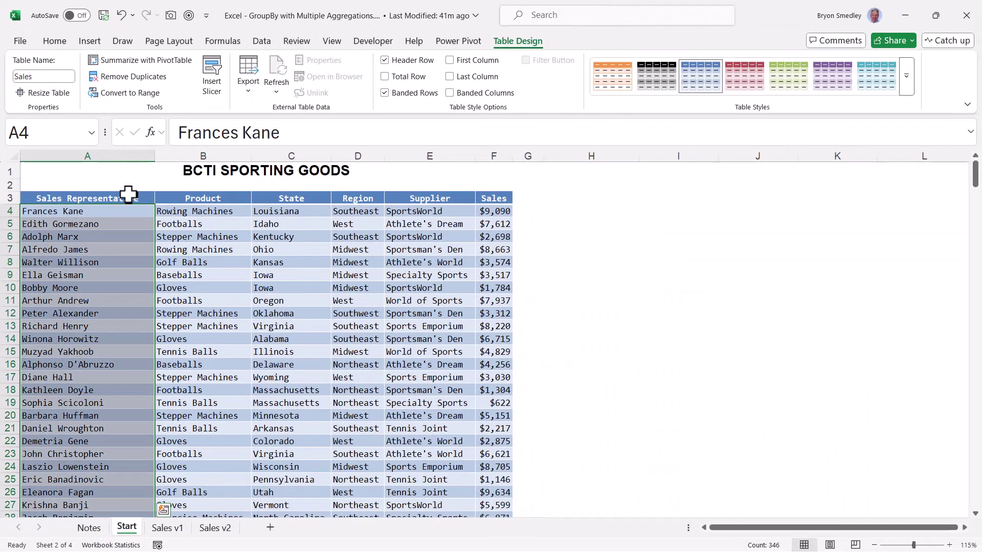
left_click(606, 212)
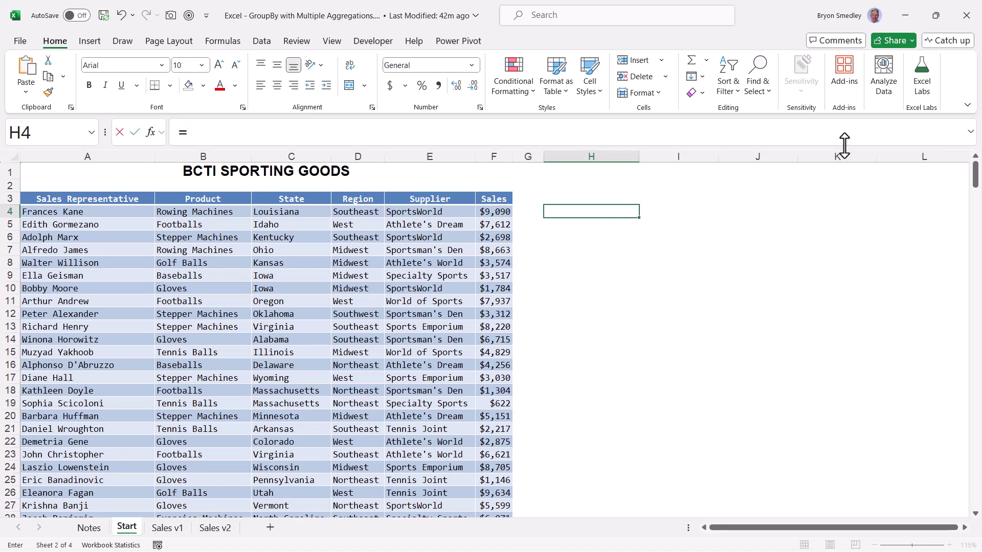
- Enter =GROUPBY(Sales[Product], Sales[Sales], SUM) in H4 to total sales per product
type("=gr")
key("Tab")
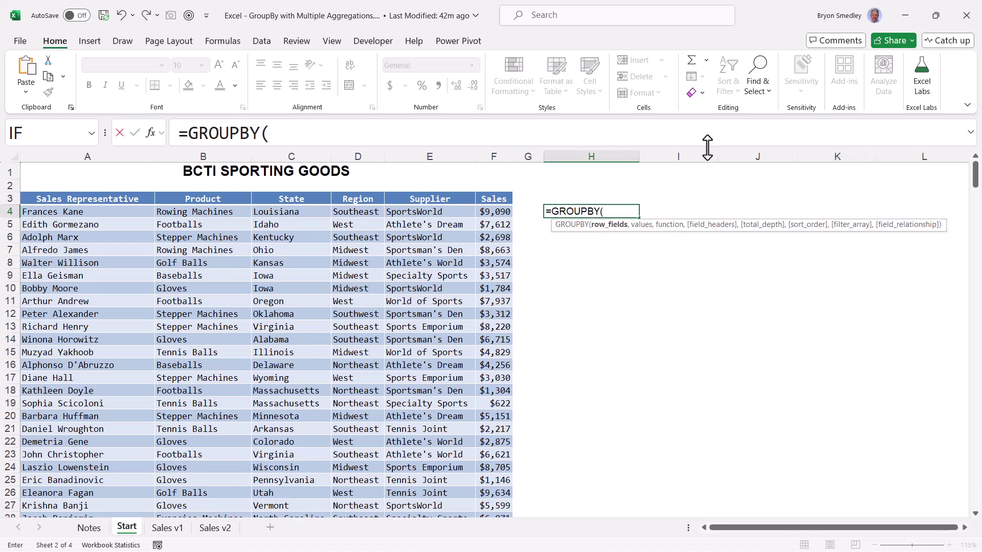
left_click(227, 190)
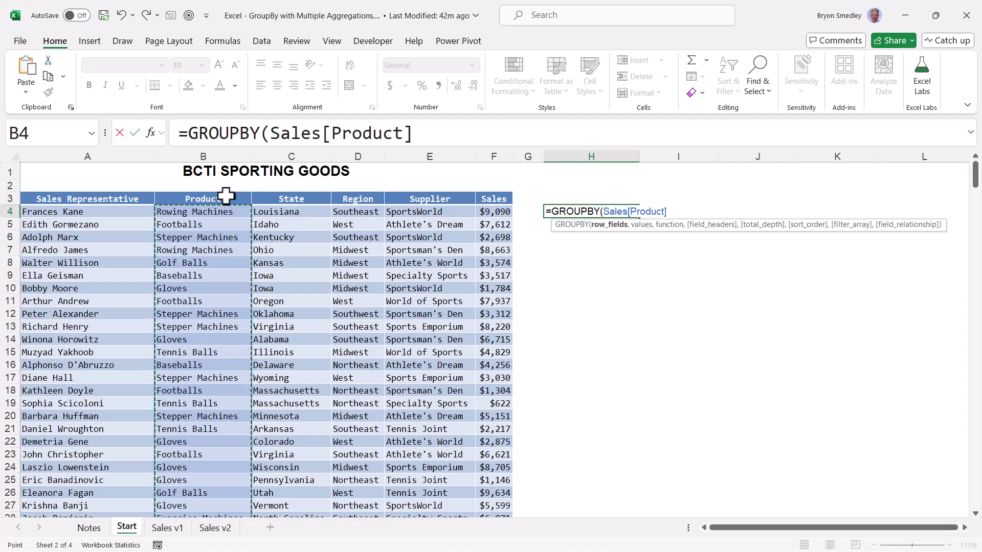
type(",")
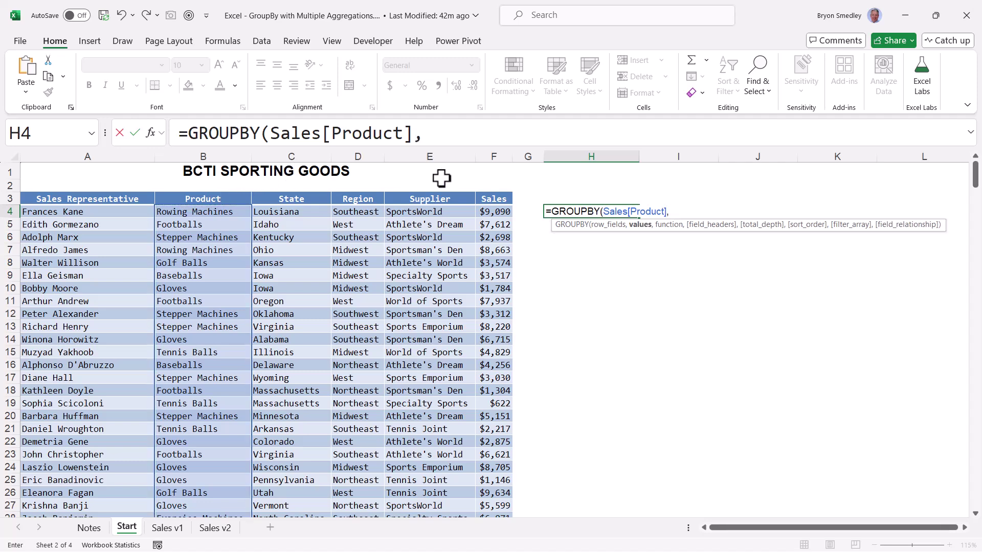
left_click(501, 188)
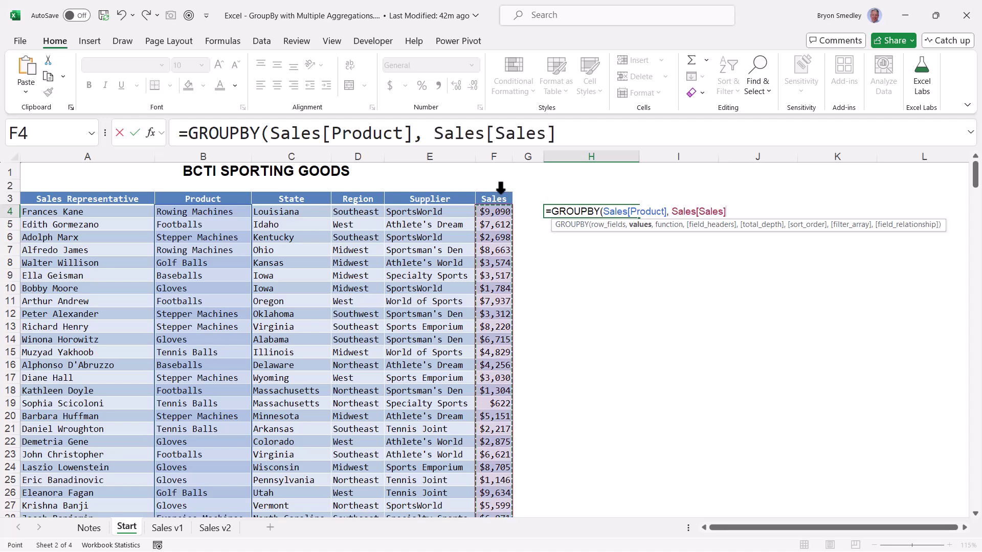
type(",")
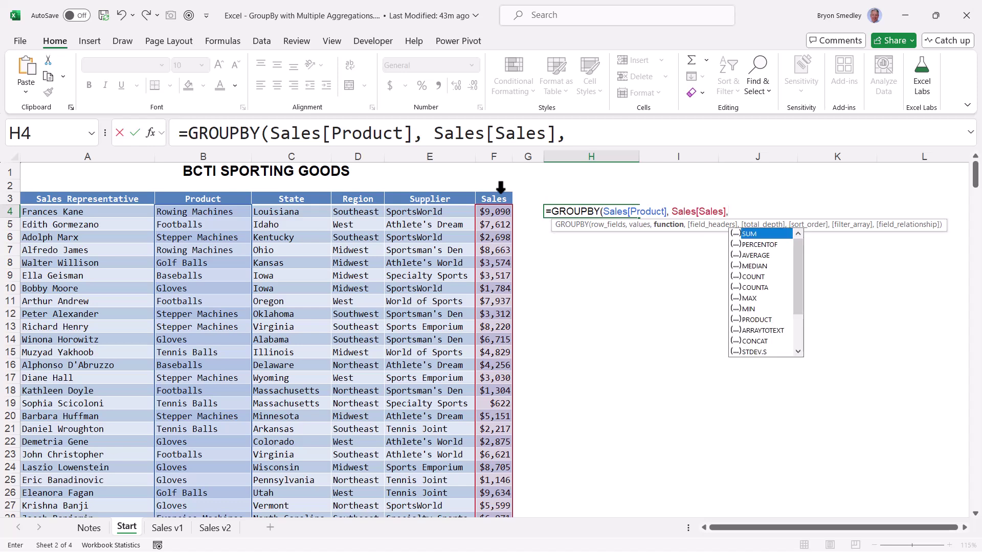
key("Tab")
type(")")
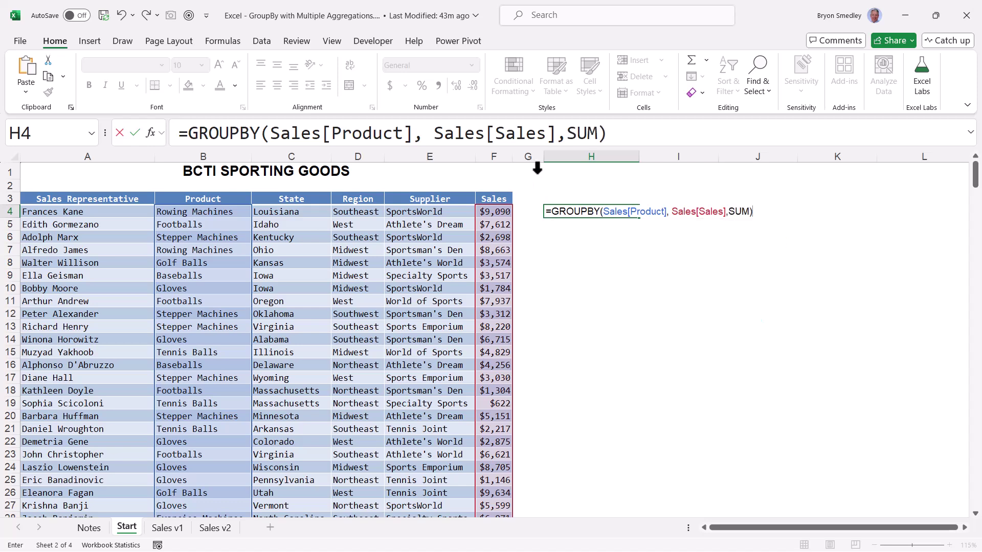
key("Return")
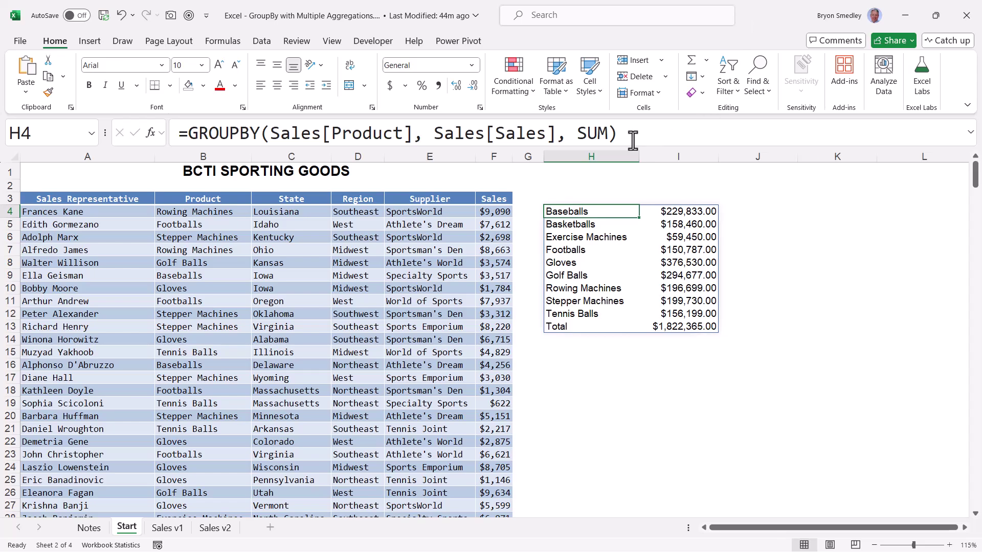
- Add a field headers value of 0 and a grand totals setting to the GROUPBY formula
left_click(608, 135)
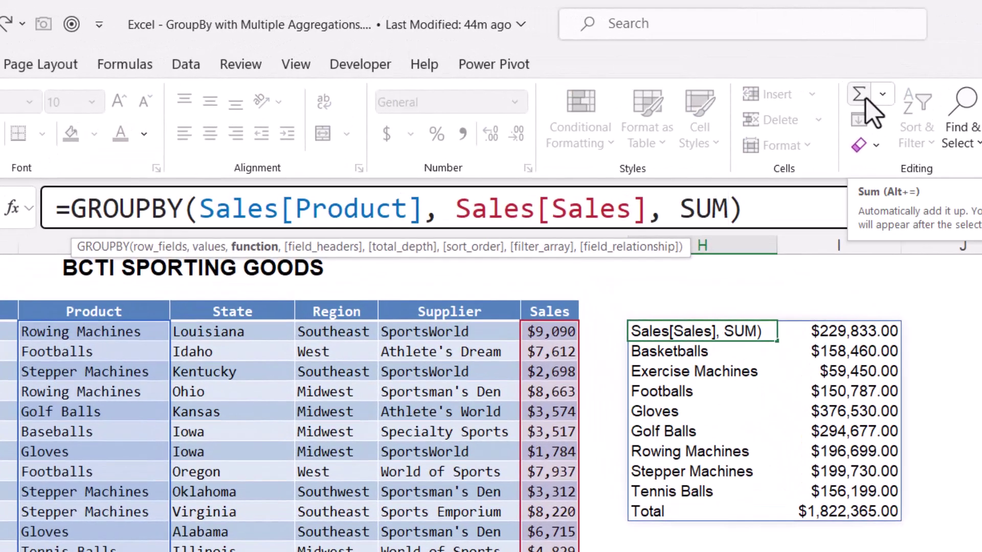
type(",")
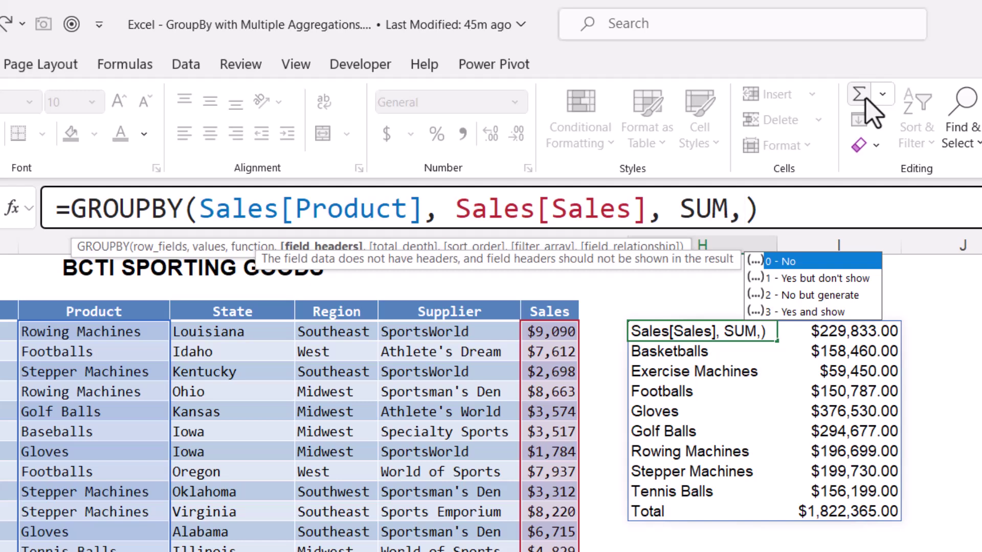
type("0,")
key("BackSpace")
key("BackSpace")
type("0,")
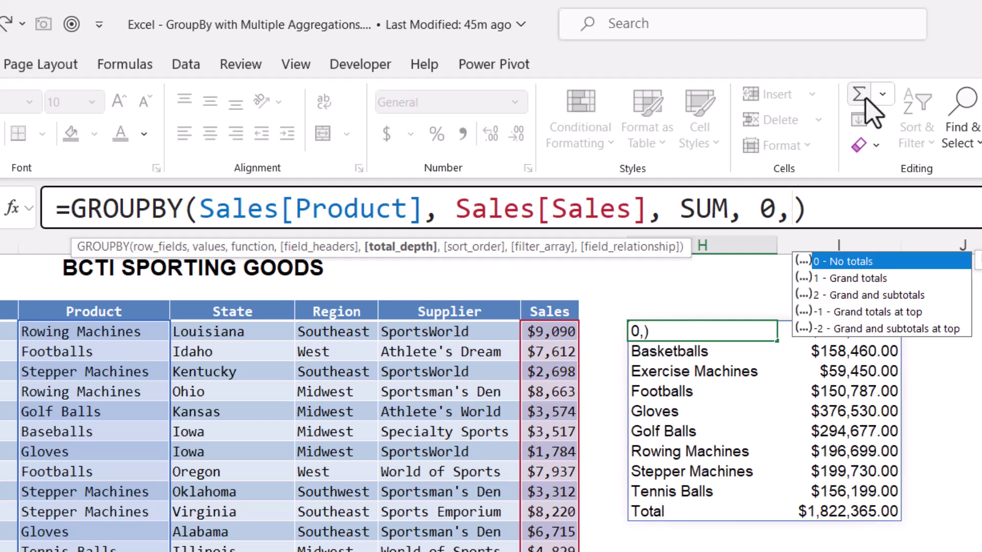
key("Down")
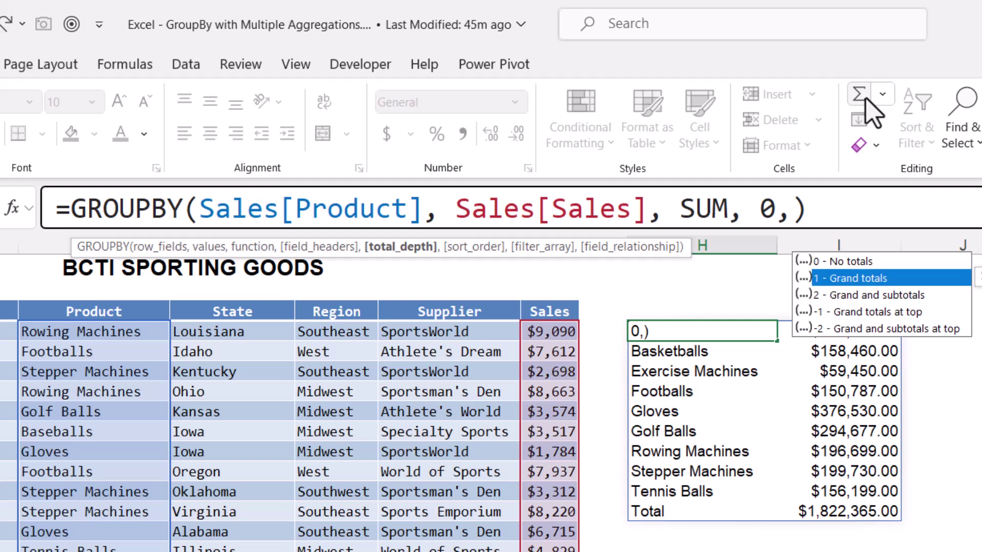
key("Tab")
- Add sort order 1 so the products list alphabetically by name
type(",")
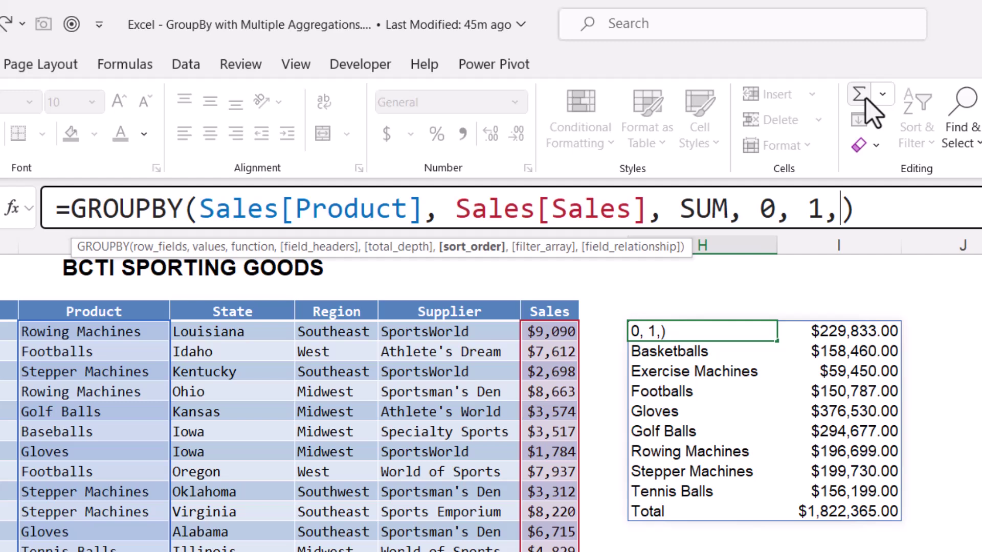
type("1")
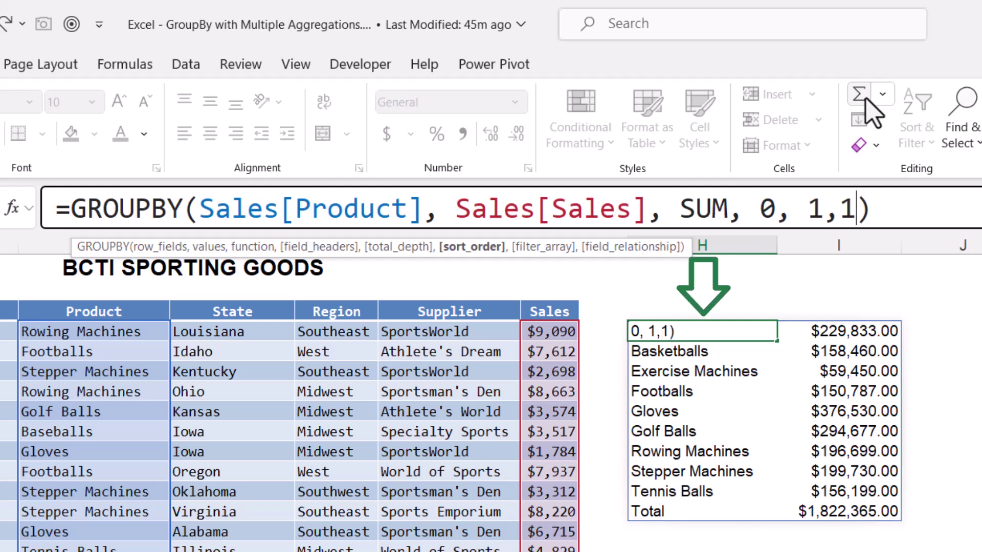
key("BackSpace")
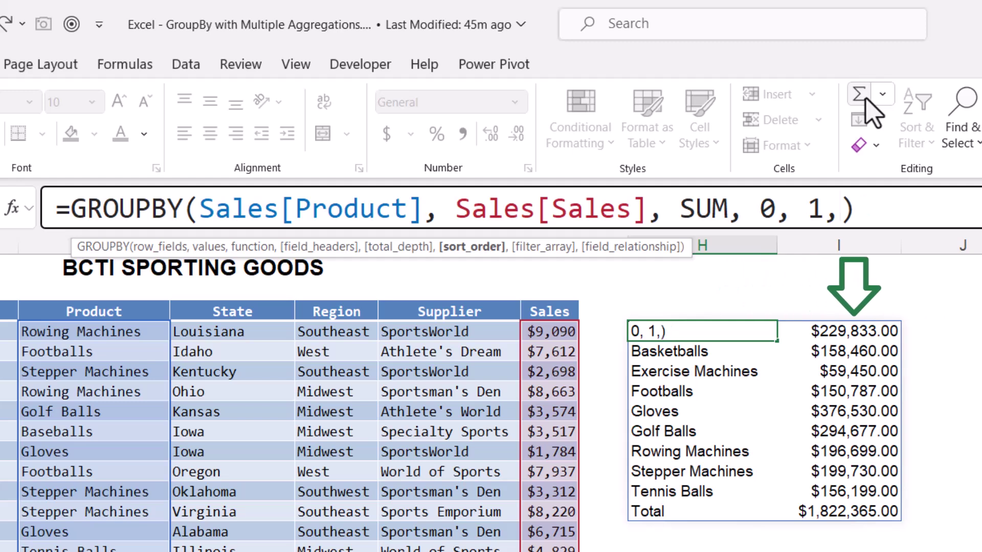
type("2")
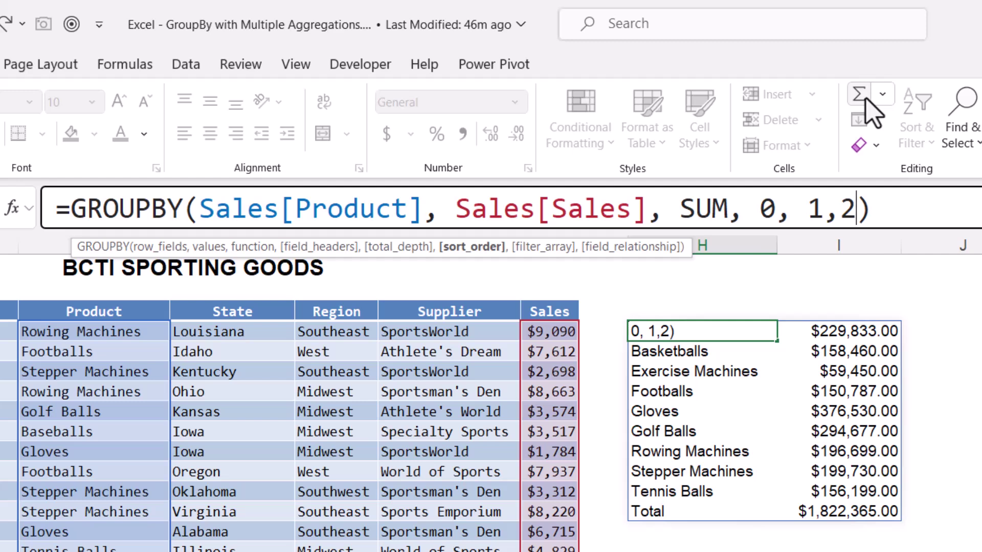
key("BackSpace")
type("1")
key("BackSpace")
type("1")
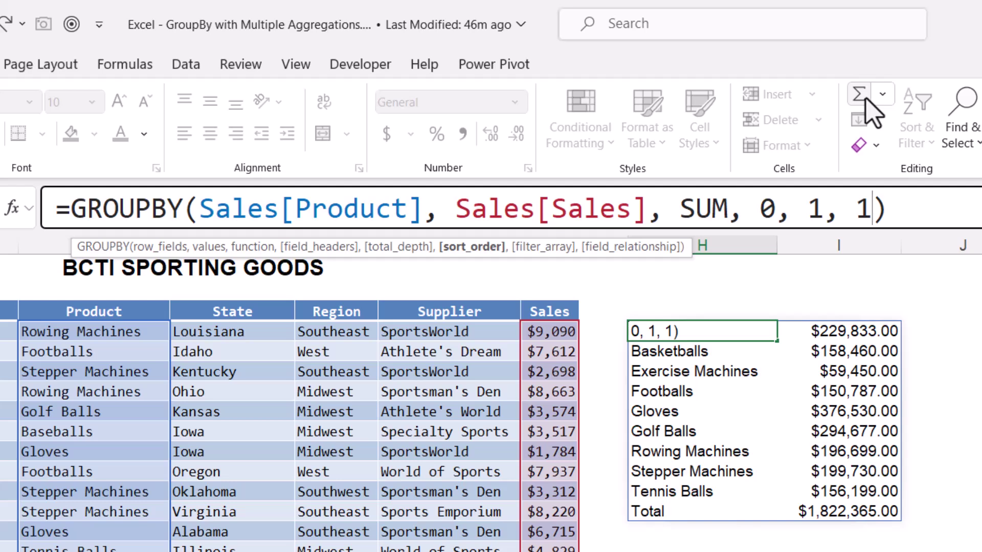
key("ctrl+Return")
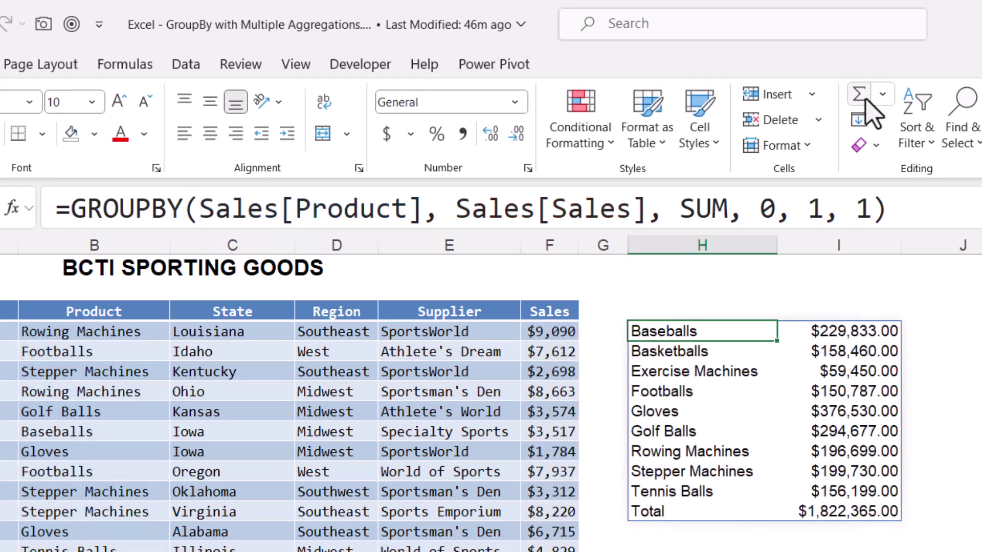
- Change the sort order to -2 to rank products by total sales descending
left_click(870, 209)
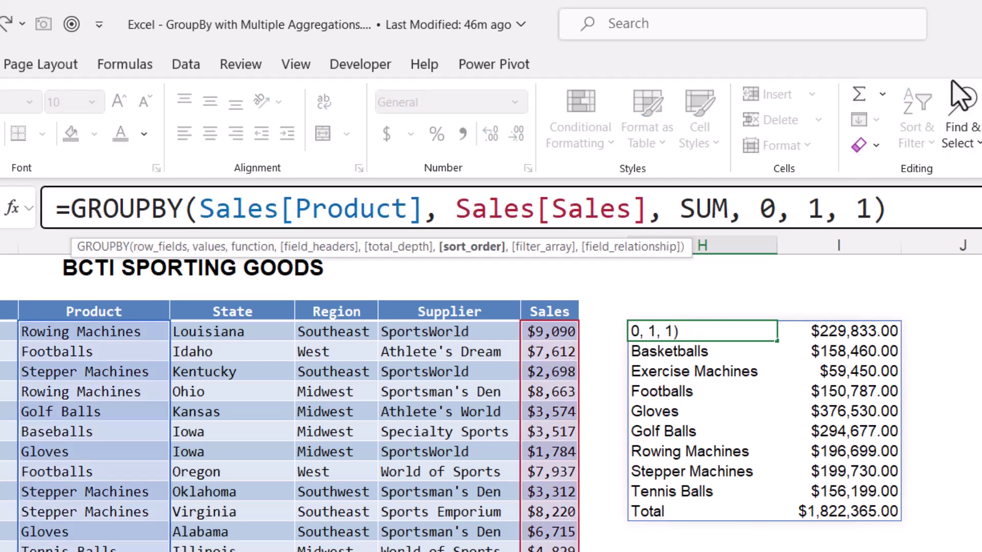
key("BackSpace")
type("2")
type("-")
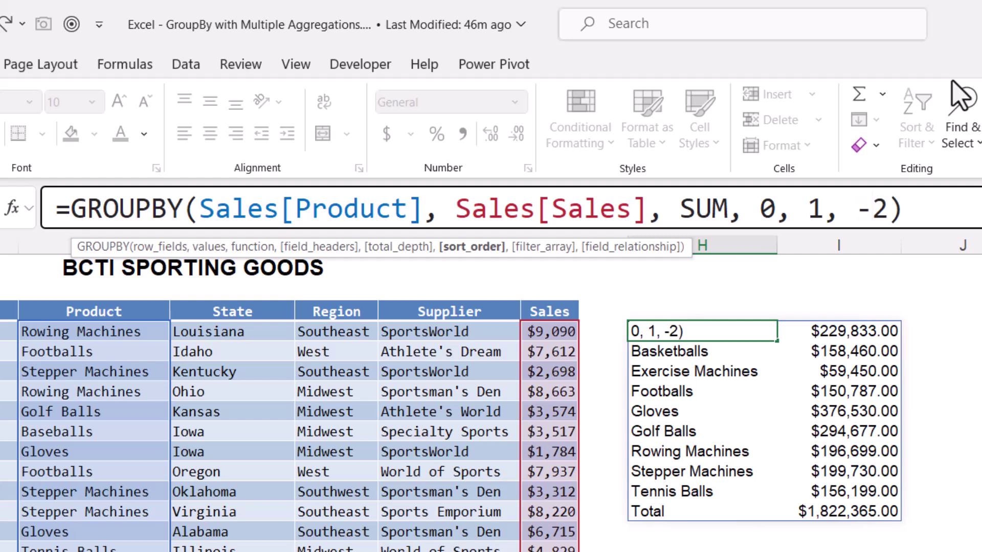
key("ctrl+Return")
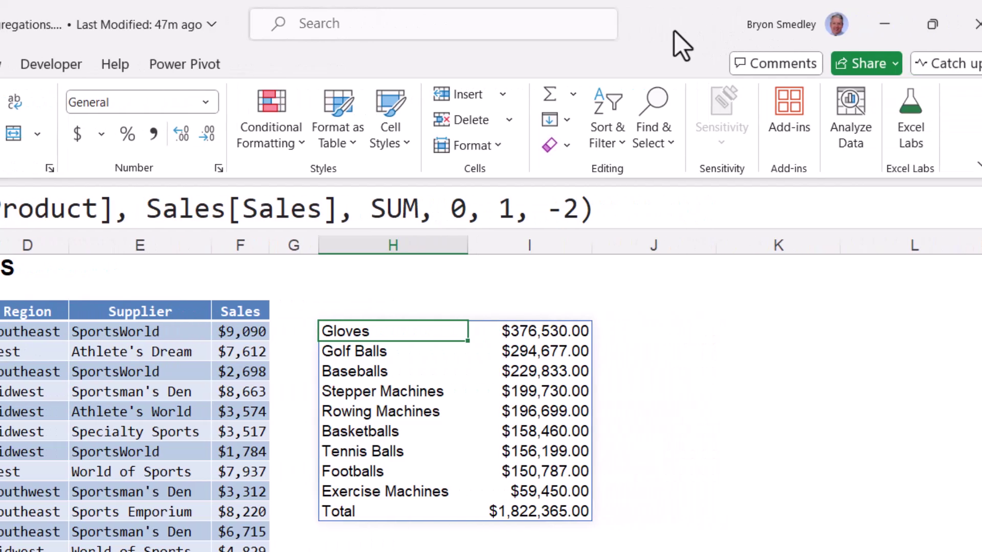
- Replace SUM with HSTACK(SUM, AVERAGE, MEDIAN) in the GROUPBY formula and review the new headers
left_click(381, 208)
left_click_drag(355, 209, 418, 209)
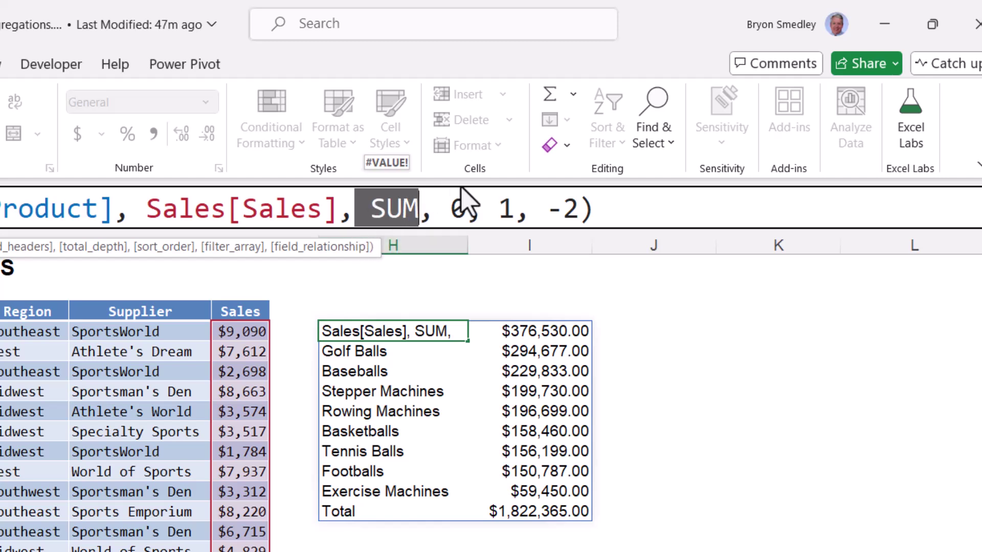
key("Delete")
left_click_drag(465, 281, 465, 352)
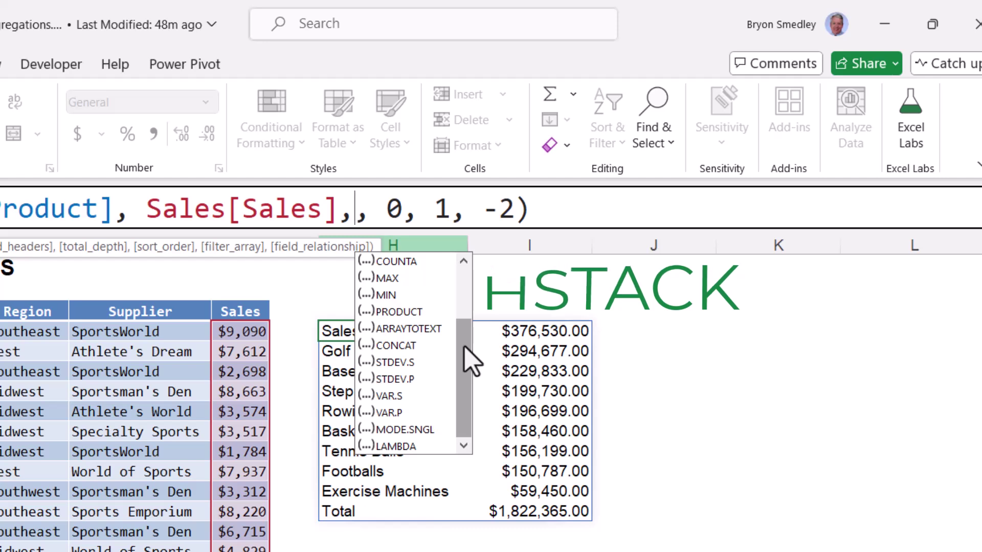
type("HSTACK")
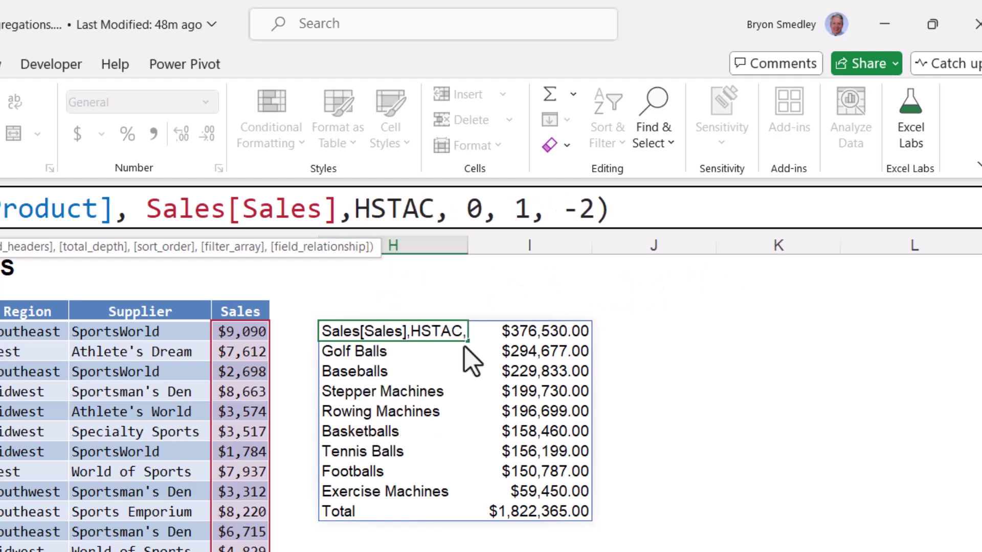
type("(")
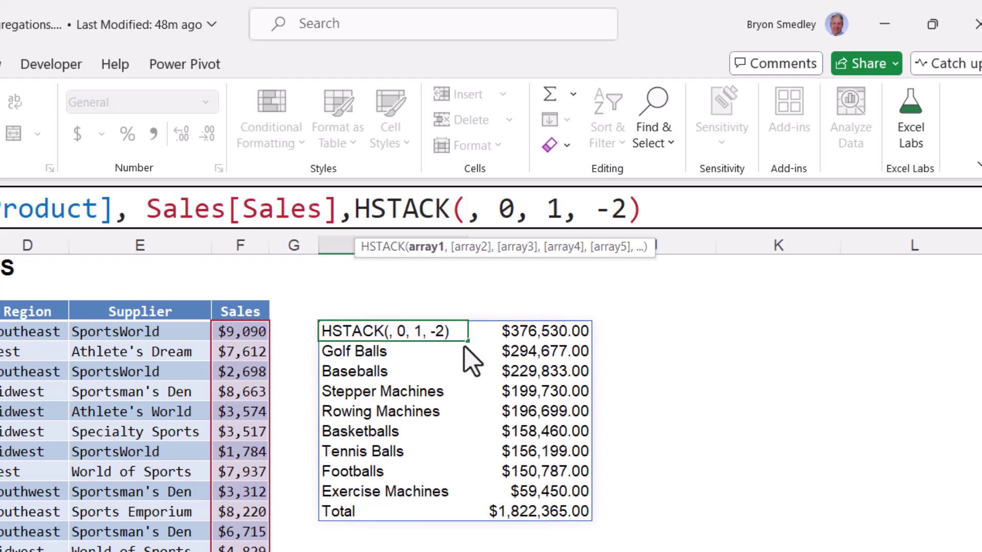
type("SUM, ")
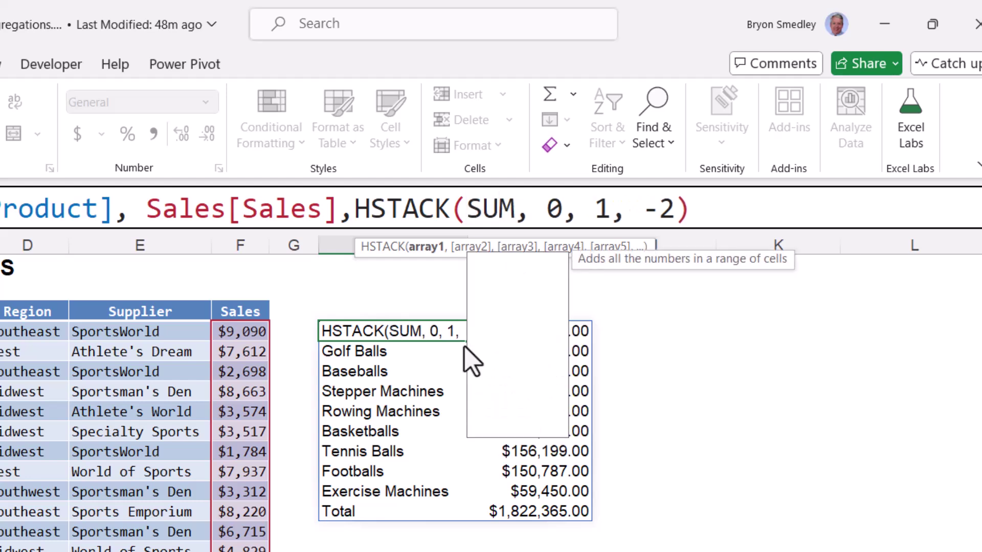
type("AVERAGE, ")
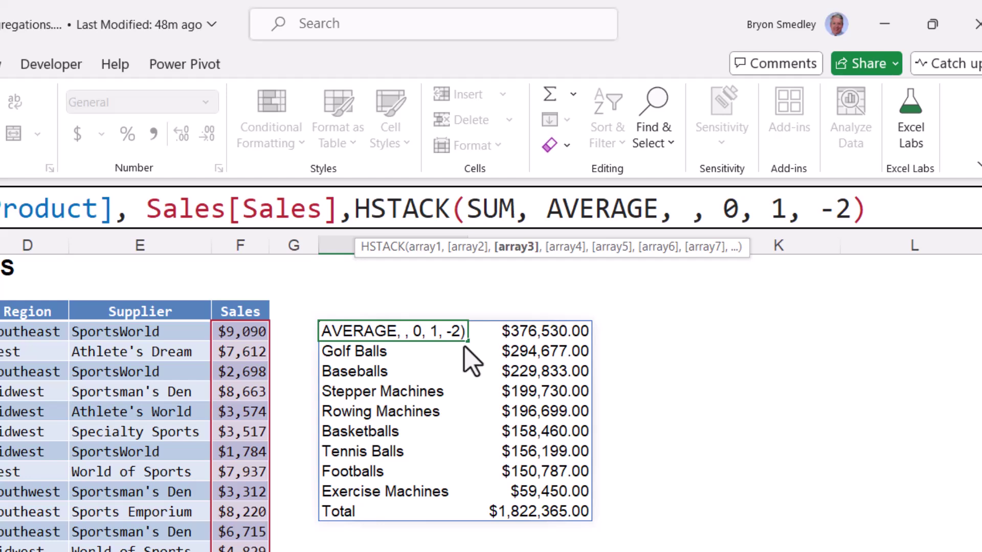
type("MEDIAN")
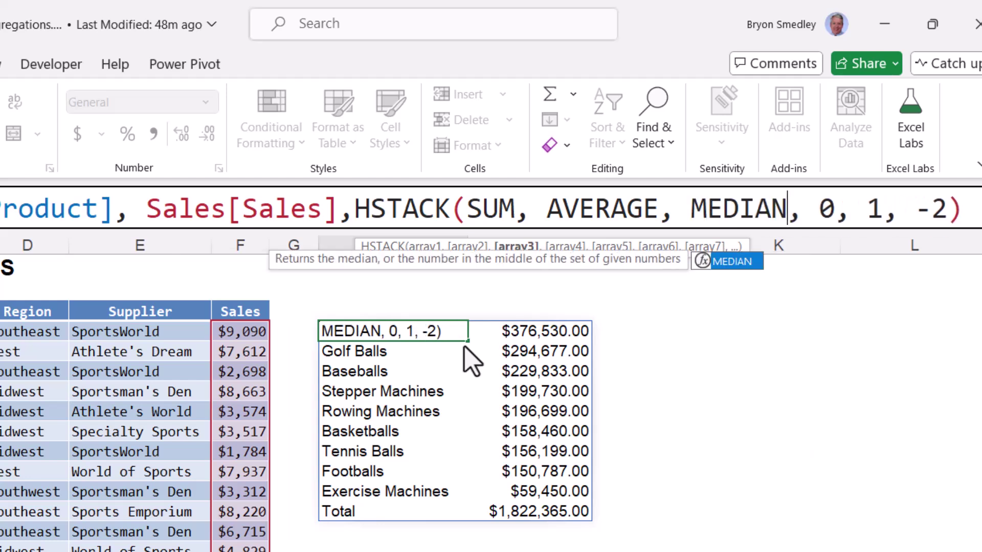
type(")")
key("ctrl+Return")
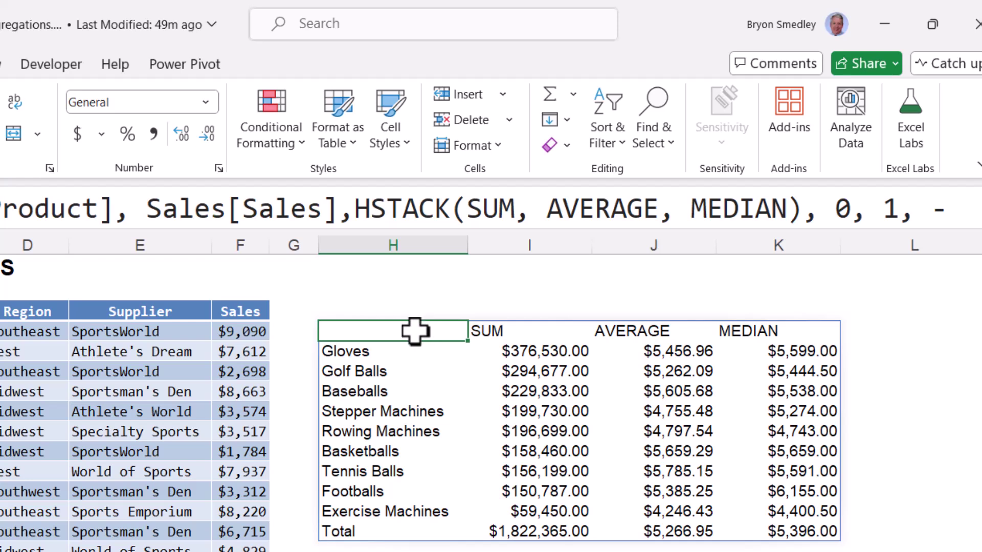
left_click_drag(397, 333, 737, 331)
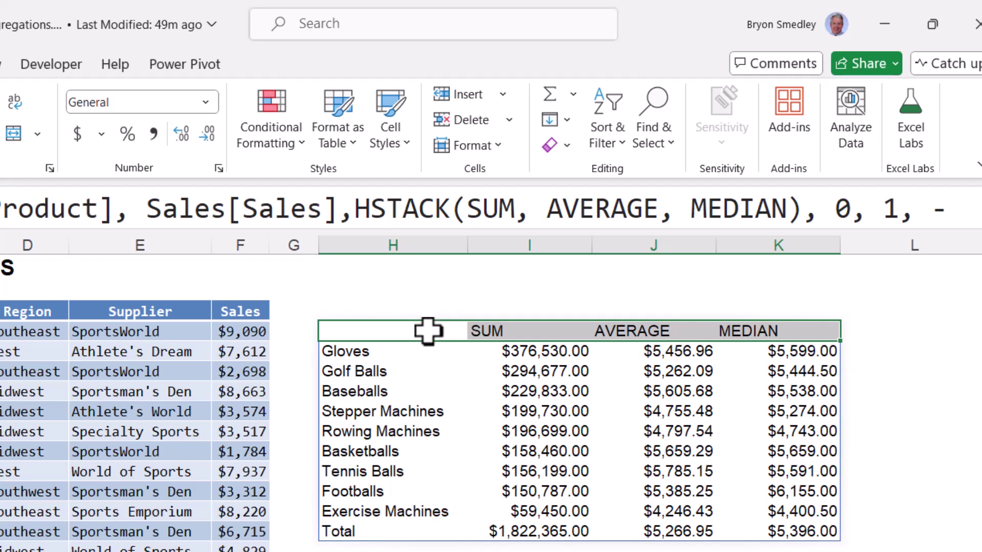
left_click_drag(432, 329, 827, 324)
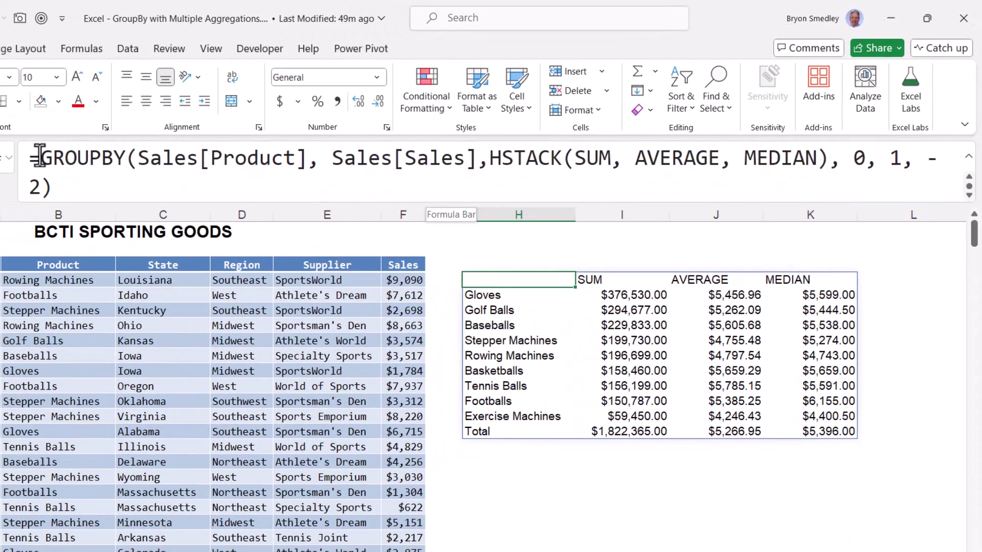
- Wrap the GROUPBY formula in DROP(..., 1) to remove its generated header row
left_click(91, 164)
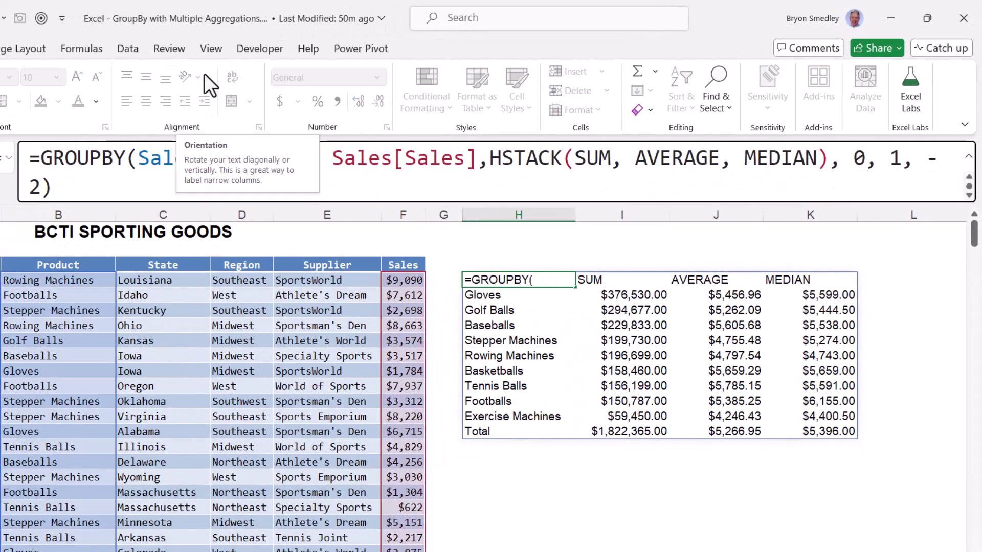
type("DROP(")
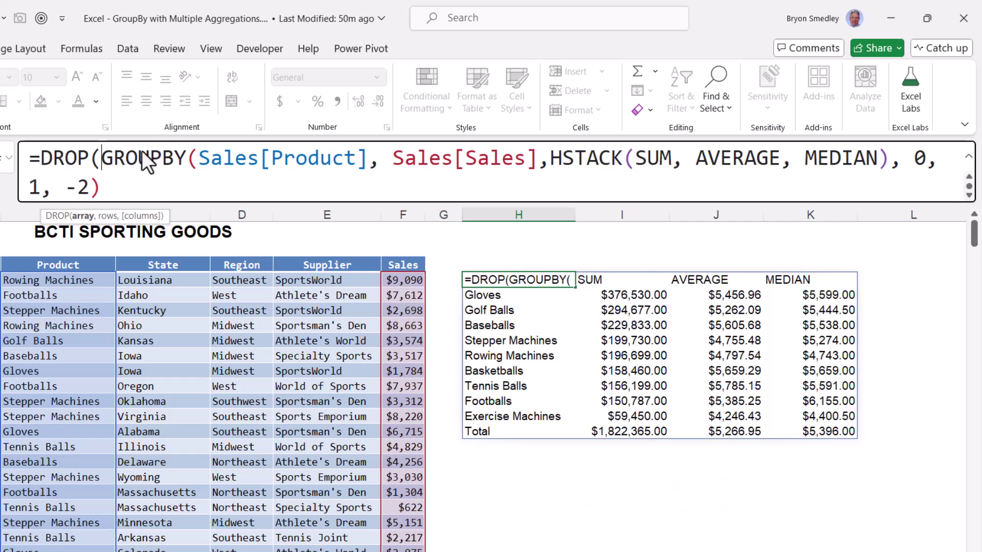
left_click(82, 216)
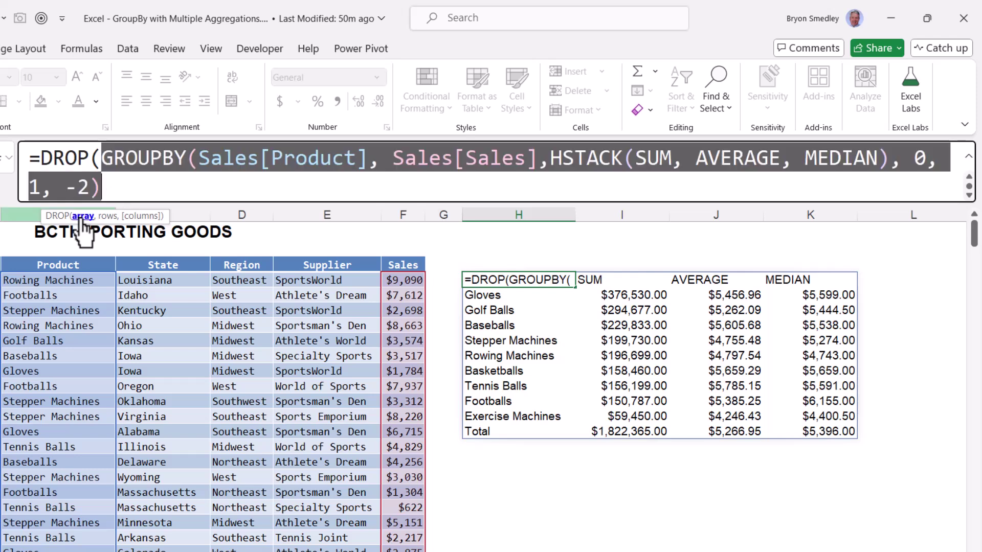
left_click(113, 185)
type(", ")
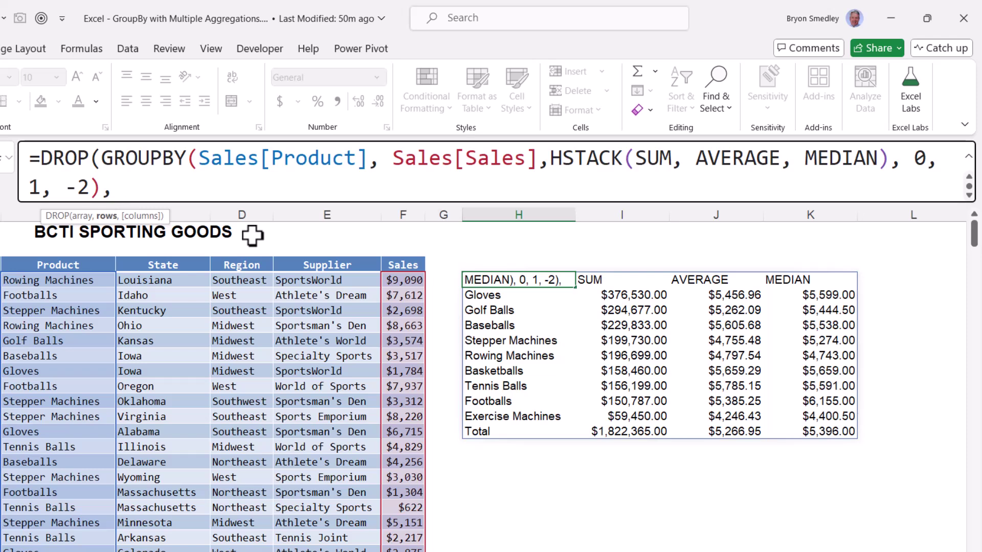
type("1")
type(")")
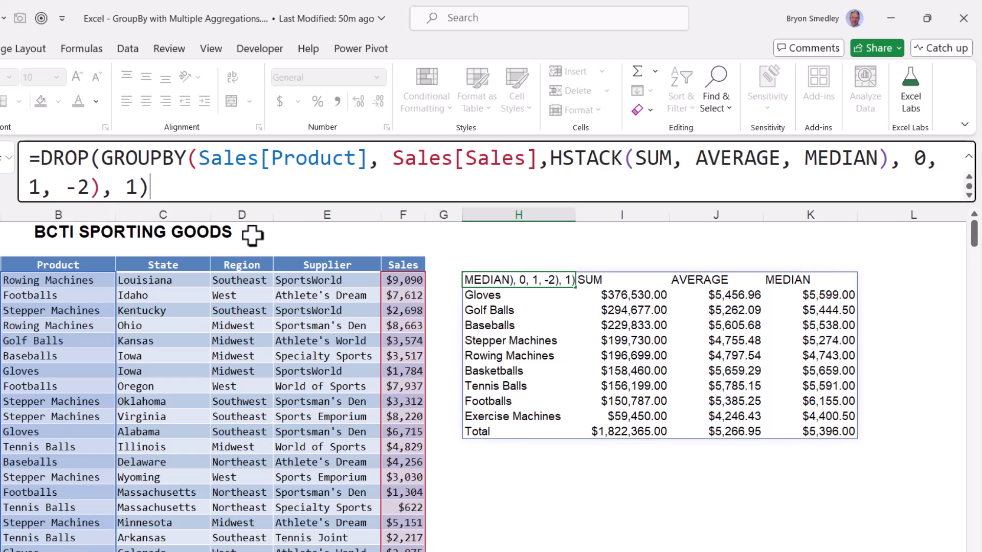
key("ctrl+Return")
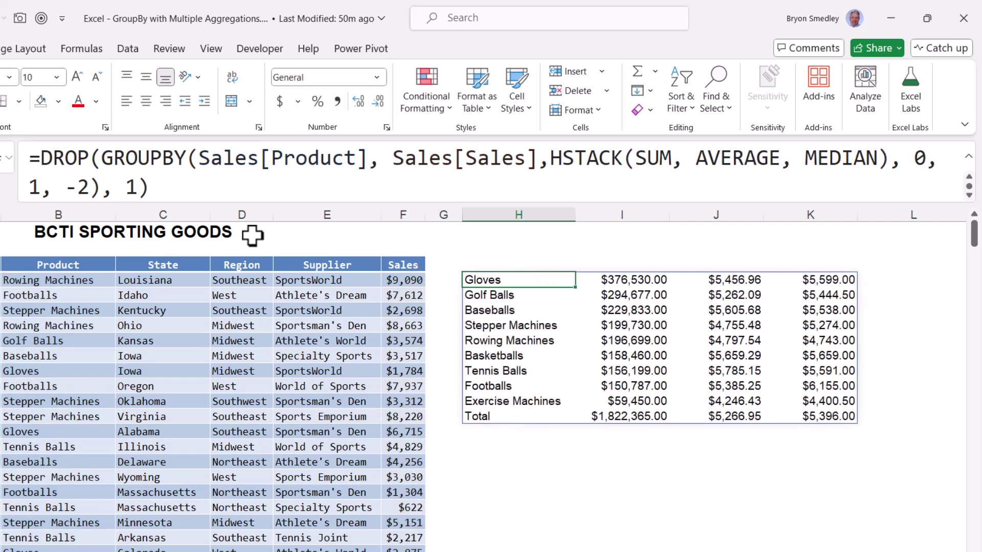
- Select the empty header cells above the results and review the formula's HSTACK part
left_click_drag(622, 267, 824, 267)
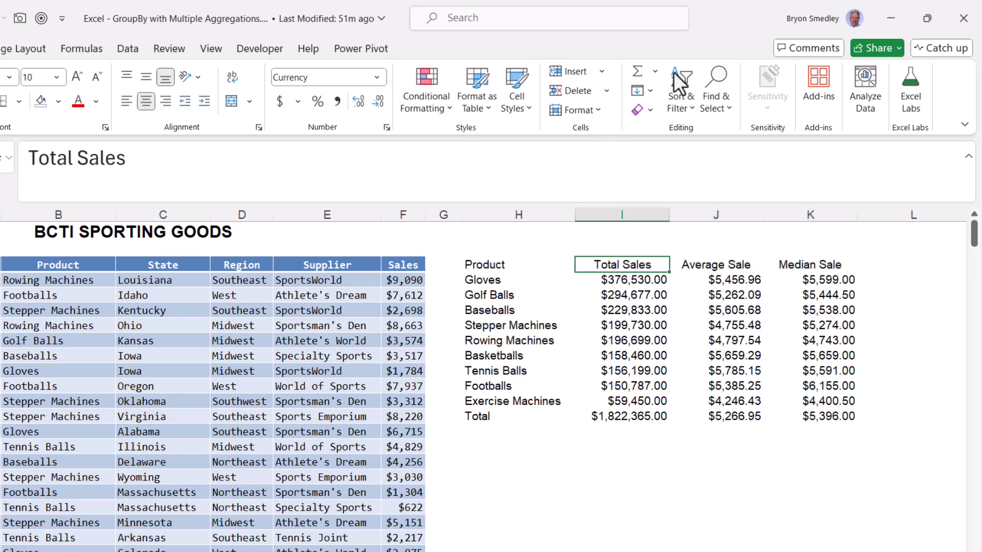
left_click(511, 281)
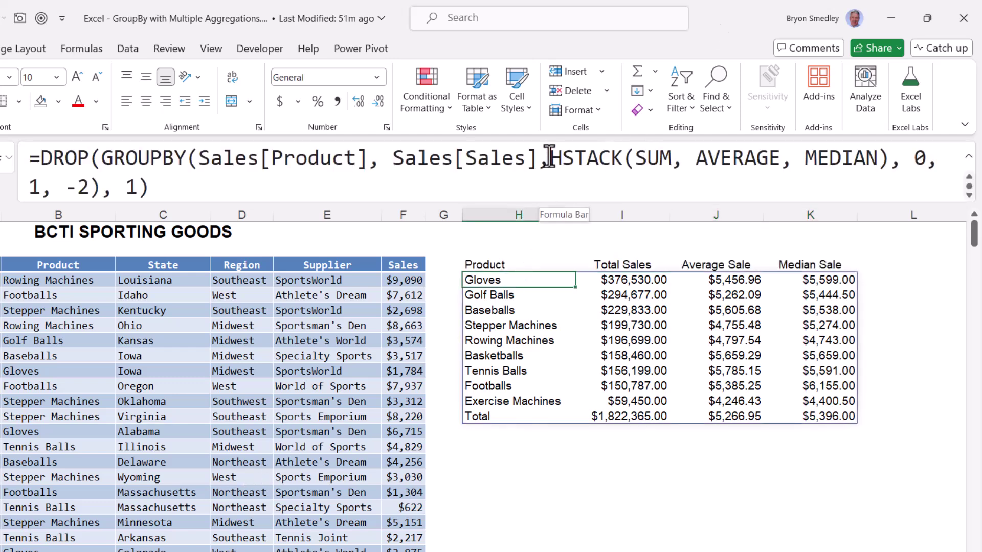
left_click_drag(549, 158, 889, 159)
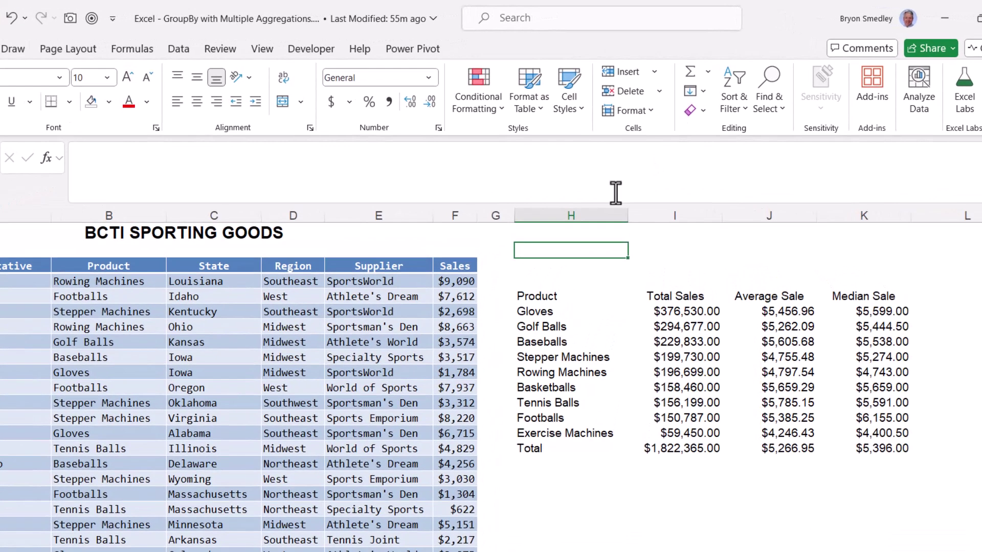
- Type the labels 'Select a Category:' and 'Sort by:', then select the table headers to match their style
type("Select a Category:")
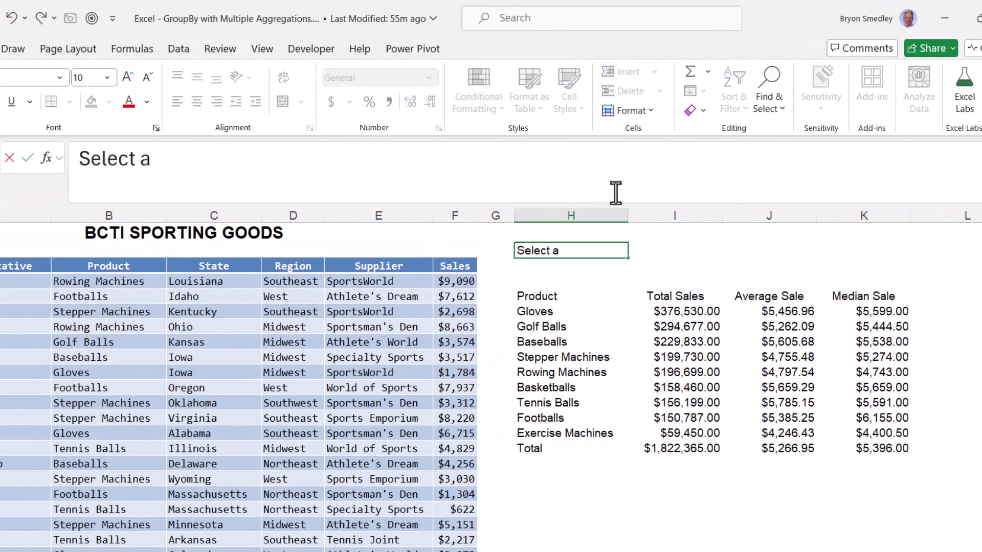
key("Return")
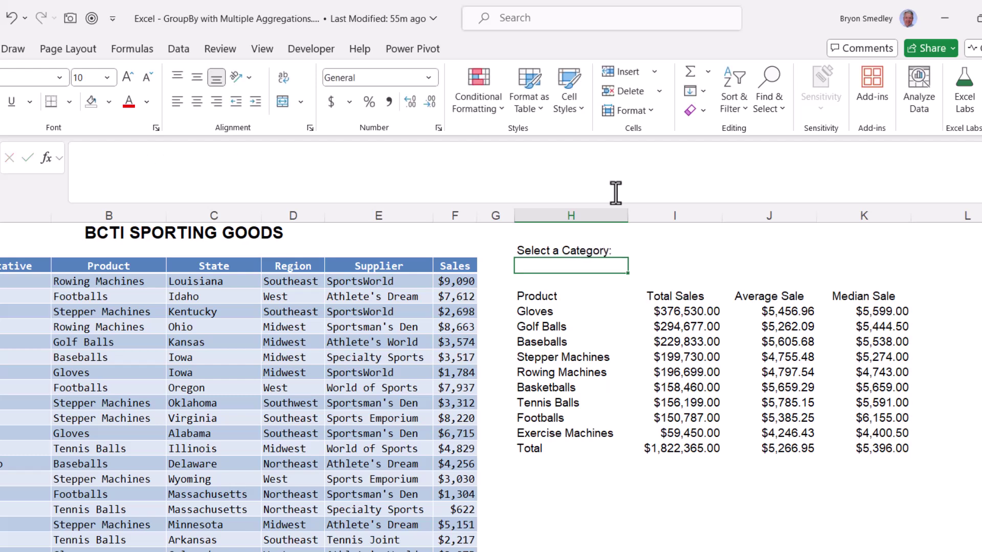
type("Sort by:")
key("Return")
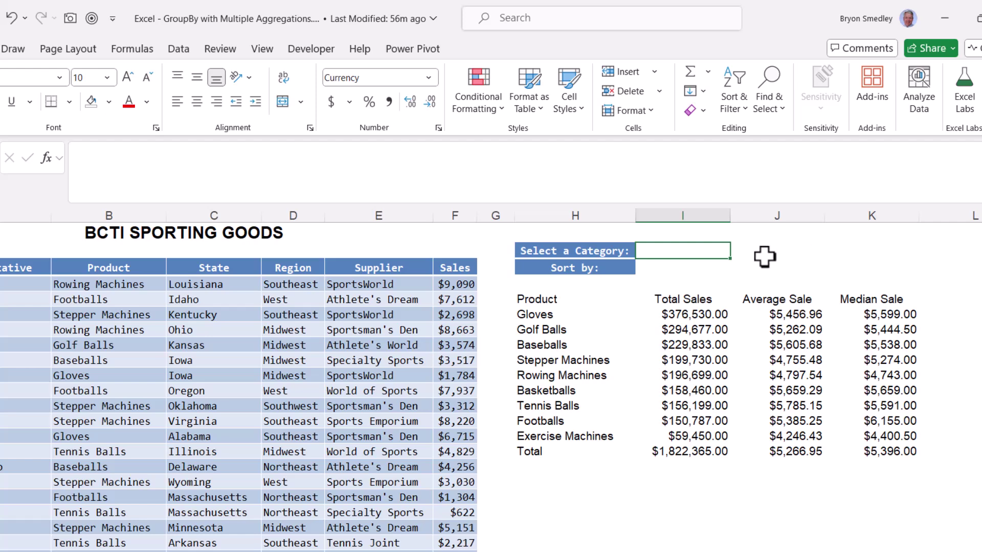
left_click_drag(105, 267, 371, 267)
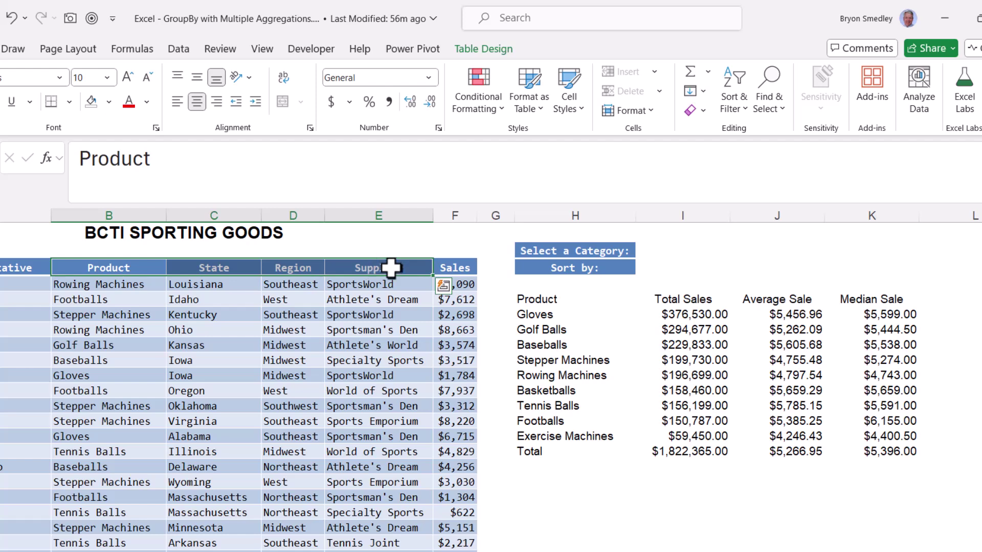
- Add a category dropdown list sourced from the Product to Supplier headers and choose Product
left_click(680, 257)
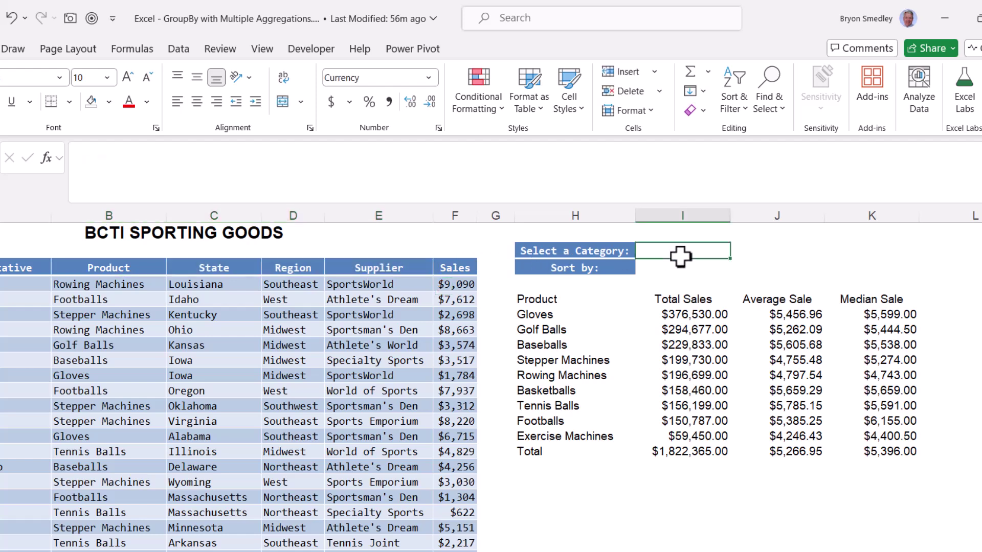
left_click(179, 48)
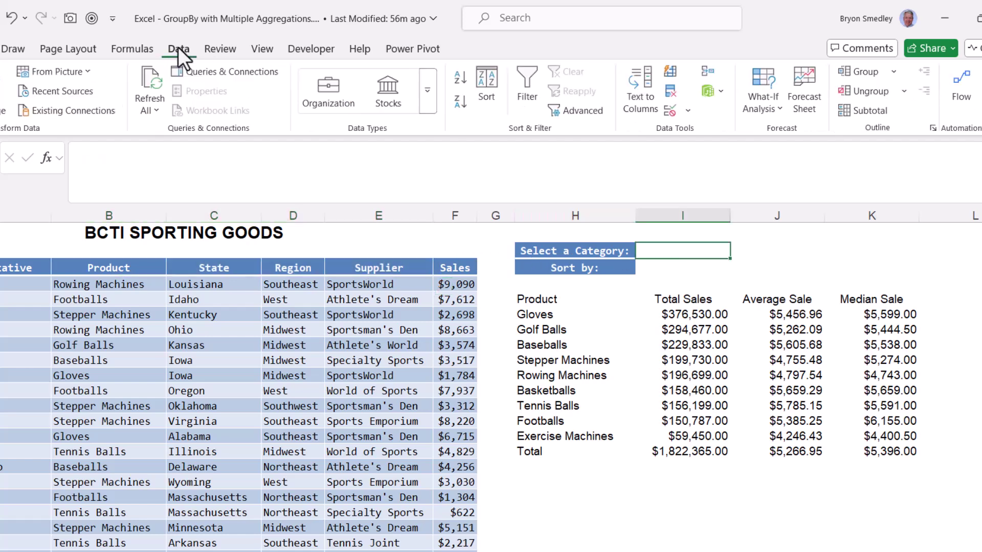
left_click(674, 112)
left_click(734, 354)
left_click(711, 400)
left_click(712, 418)
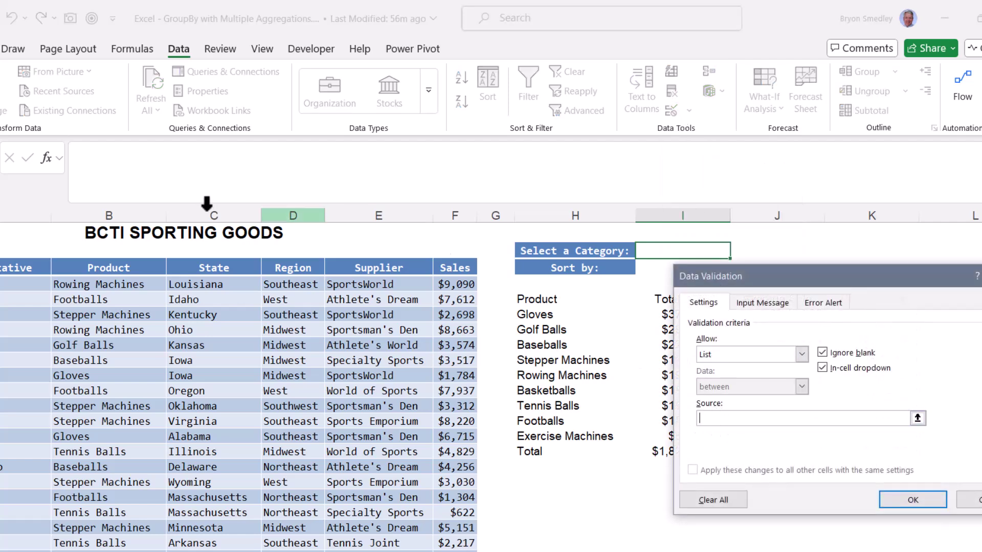
left_click_drag(92, 266, 373, 268)
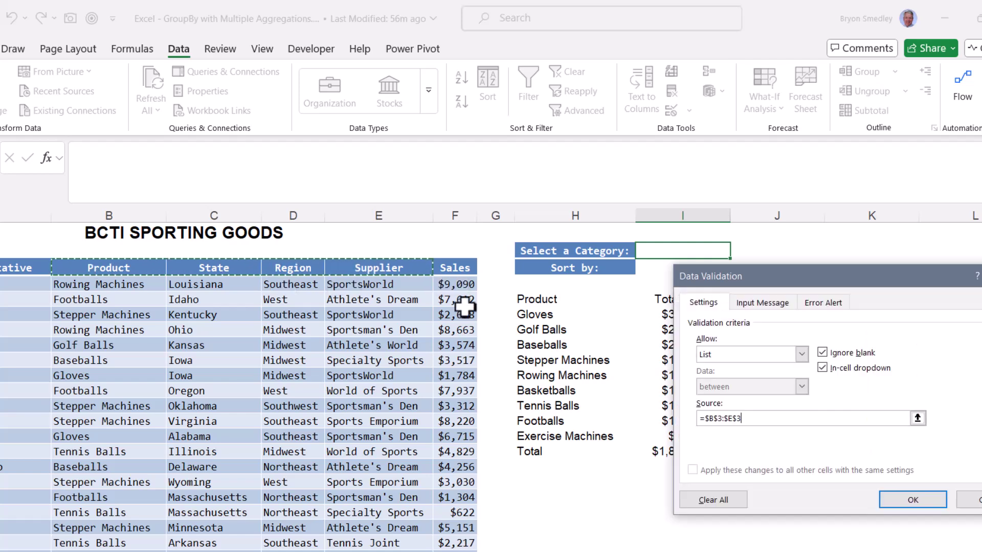
left_click(905, 502)
left_click(737, 251)
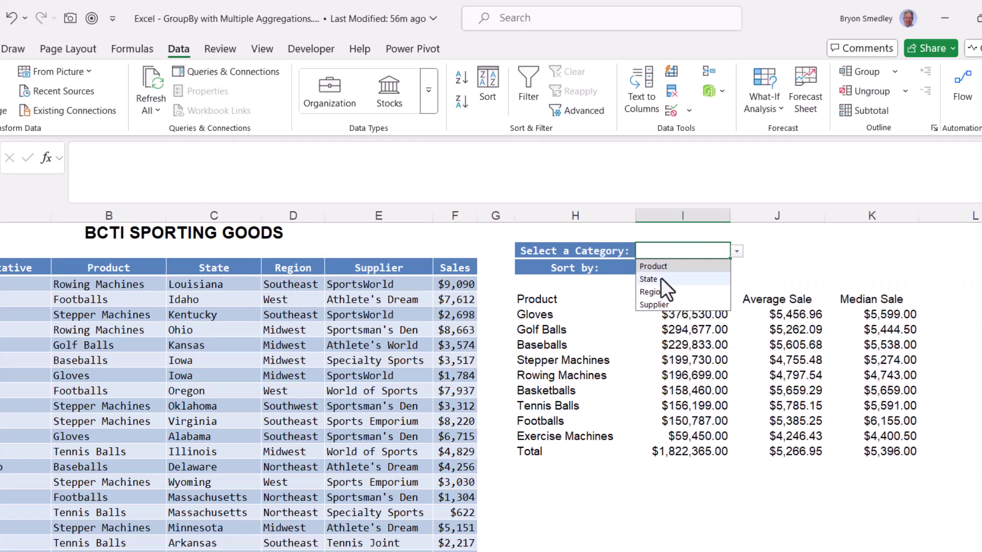
left_click(660, 276)
- Add a Sort by dropdown listing Category, Total Sales and choose Category
left_click(737, 251)
left_click(681, 267)
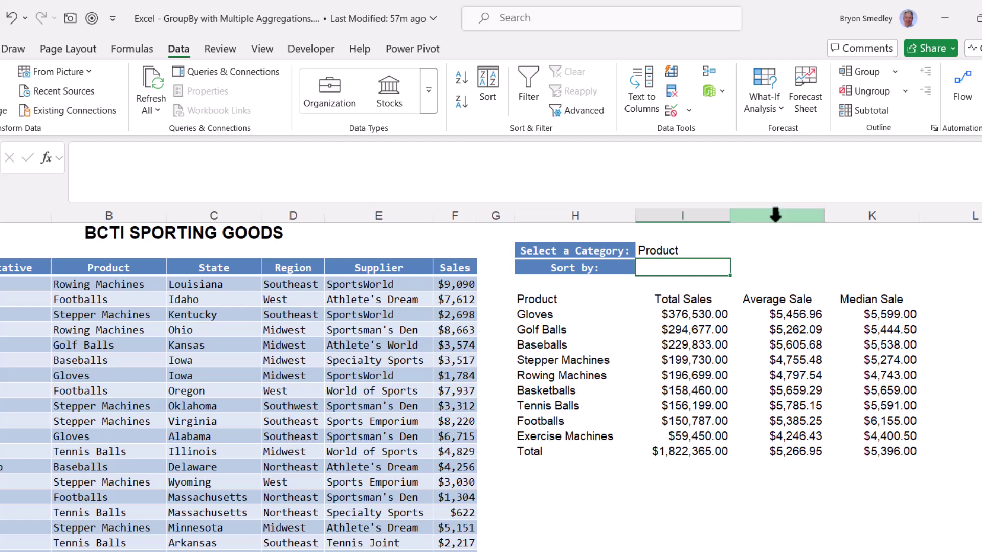
left_click(669, 110)
left_click(726, 355)
left_click(721, 400)
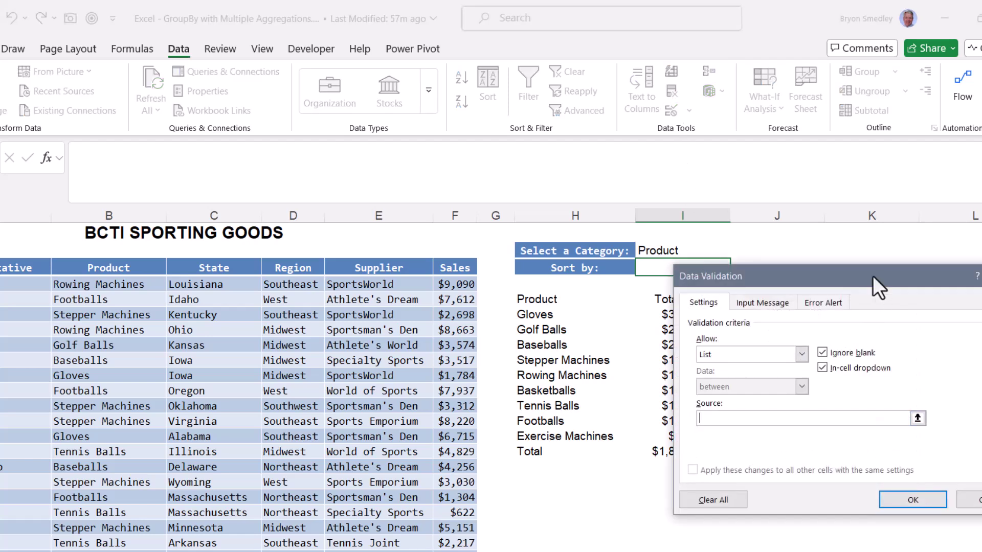
type("Category, Total Sales")
left_click(895, 500)
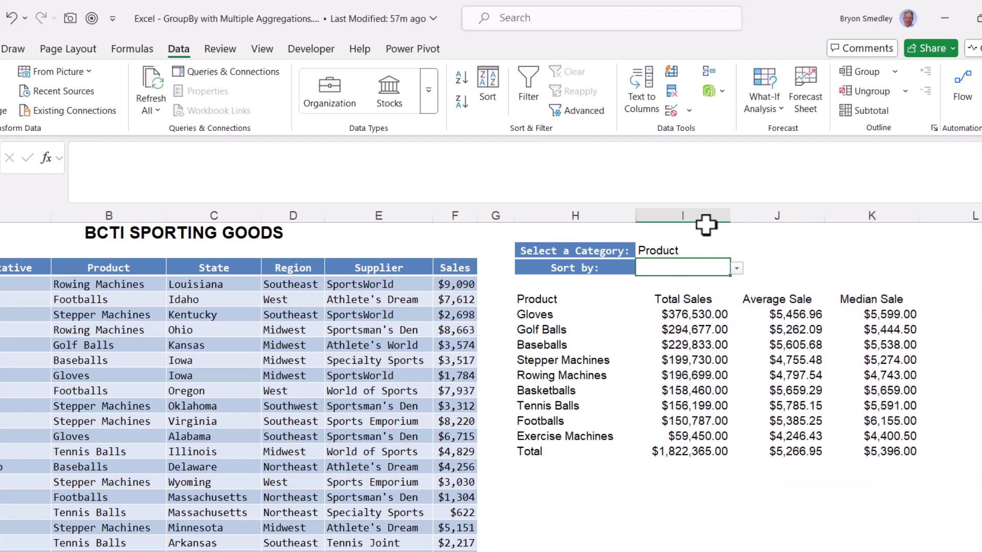
left_click(736, 268)
left_click(677, 283)
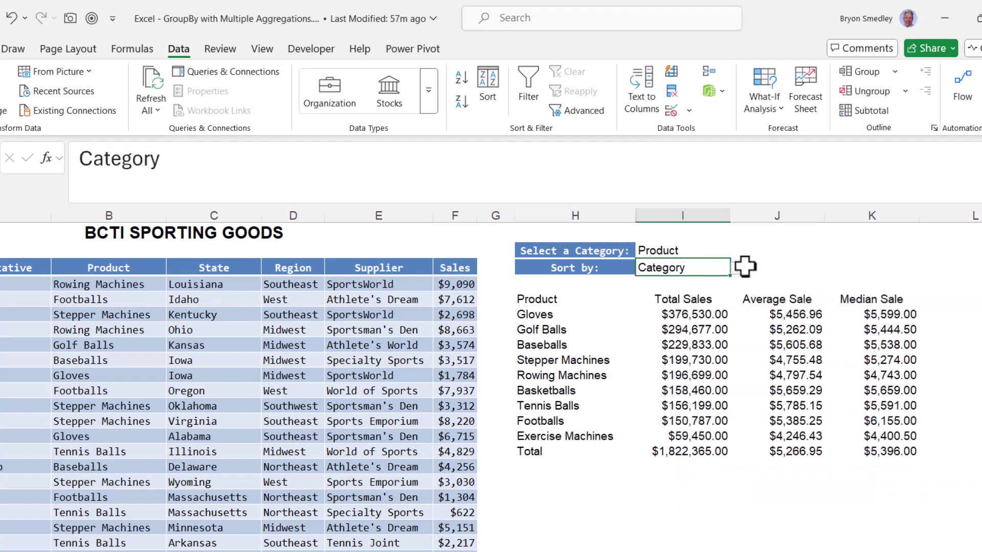
- Try Supplier and then State as the category in I2 while checking the report's first heading
left_click(617, 300)
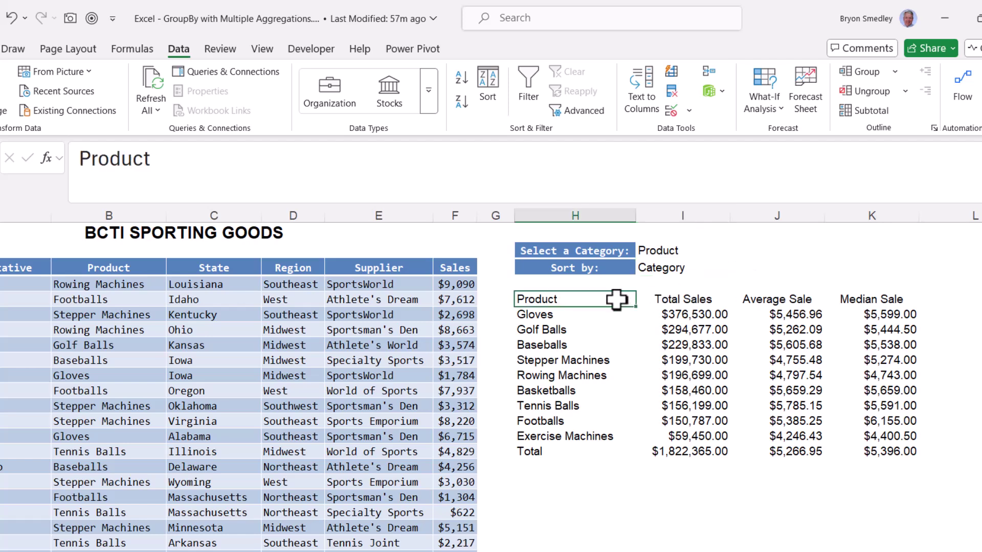
left_click(685, 250)
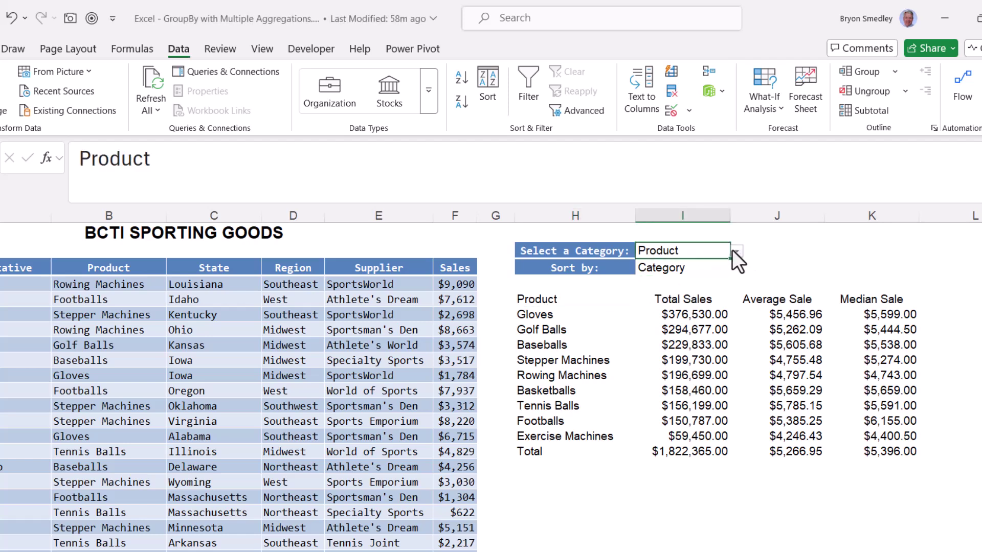
left_click(735, 250)
left_click(661, 305)
left_click(533, 299)
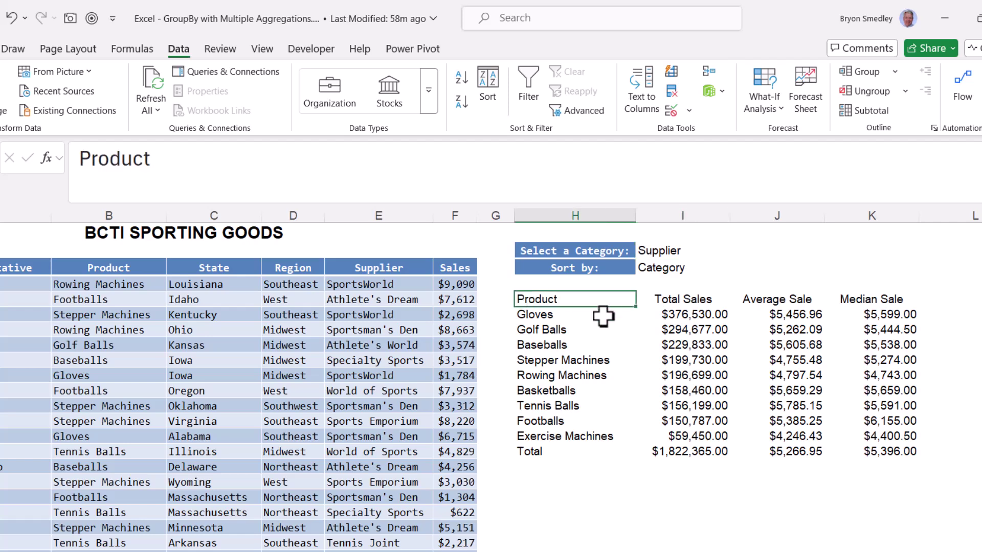
left_click(706, 250)
left_click(735, 250)
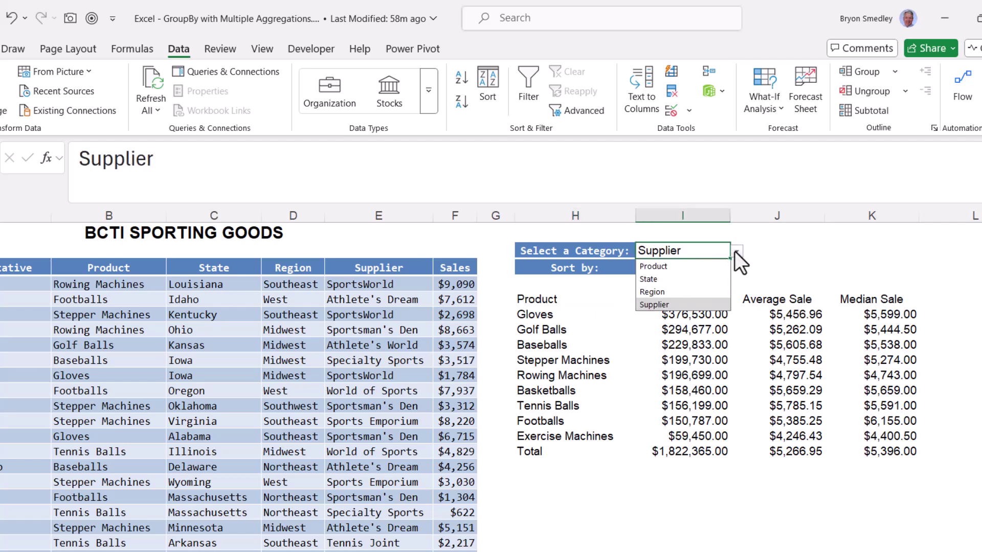
left_click(653, 278)
- Make heading cell H5 read =I2, then switch the category in I2 to Supplier
left_click(558, 300)
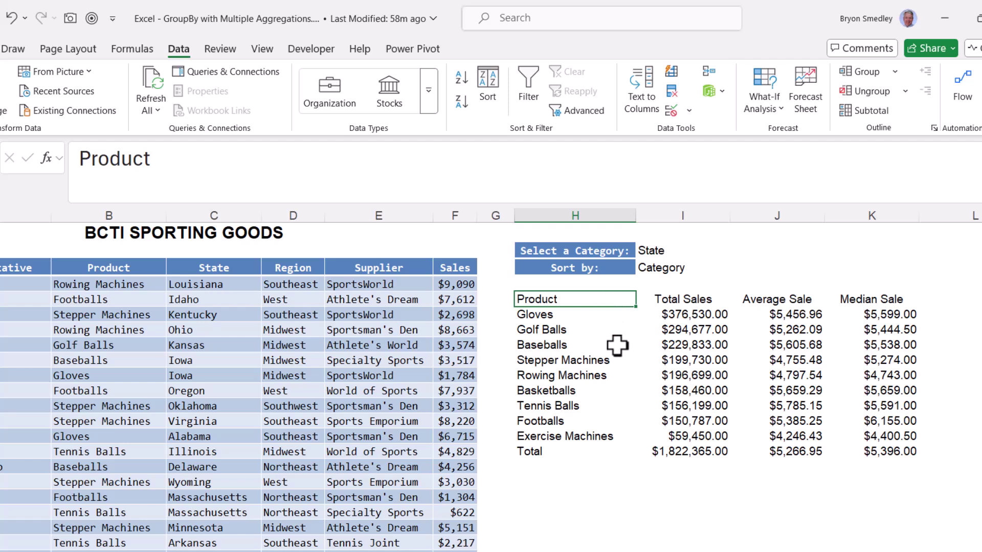
type("=")
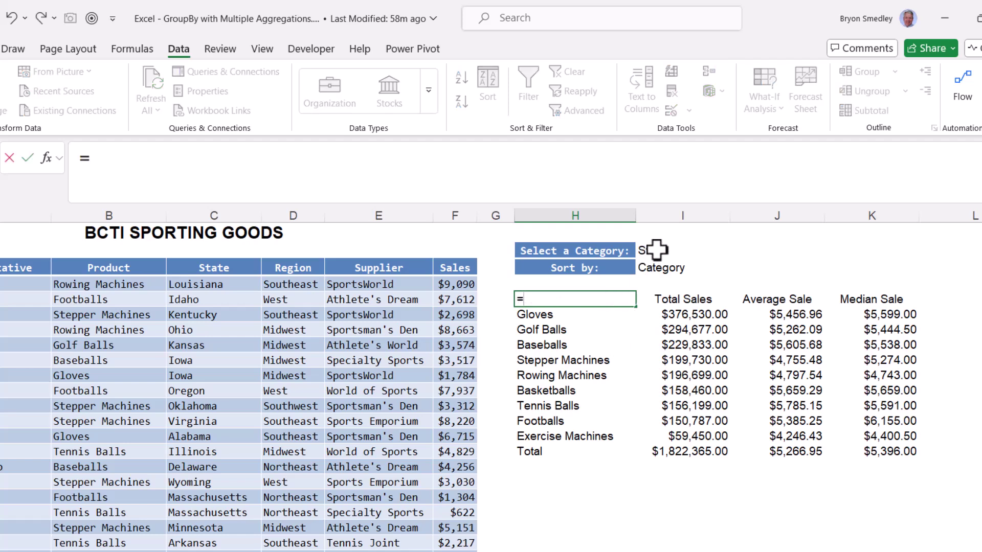
left_click(656, 250)
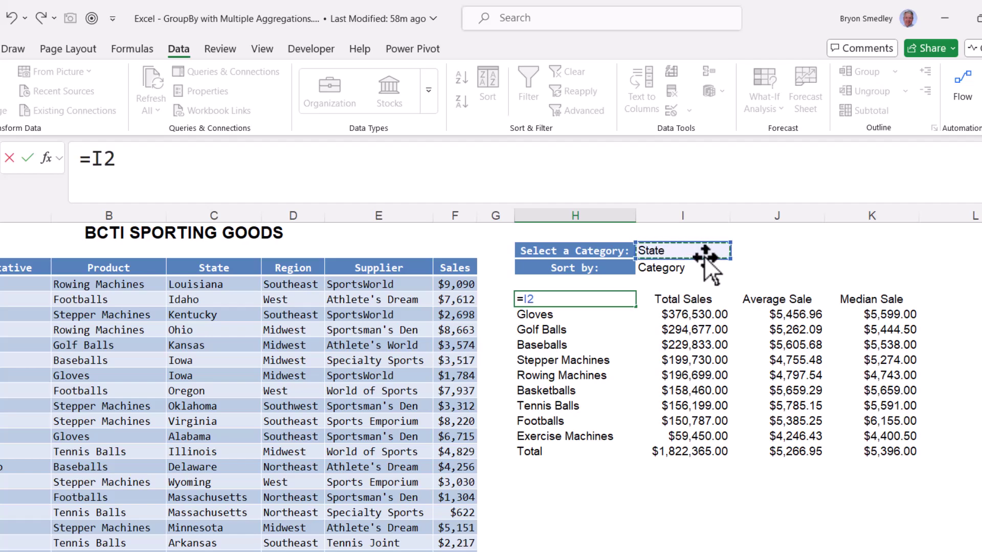
key("ctrl+Return")
left_click(686, 254)
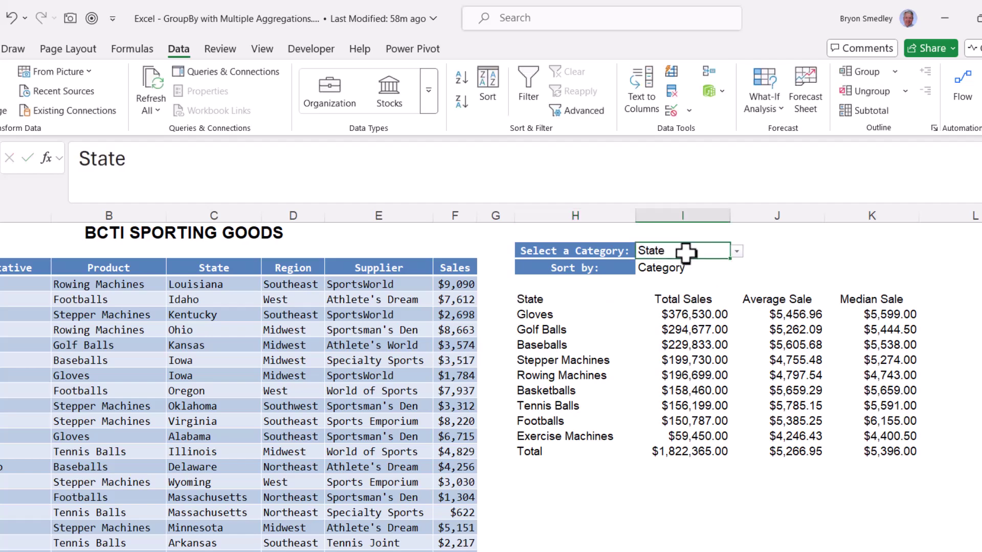
left_click(736, 251)
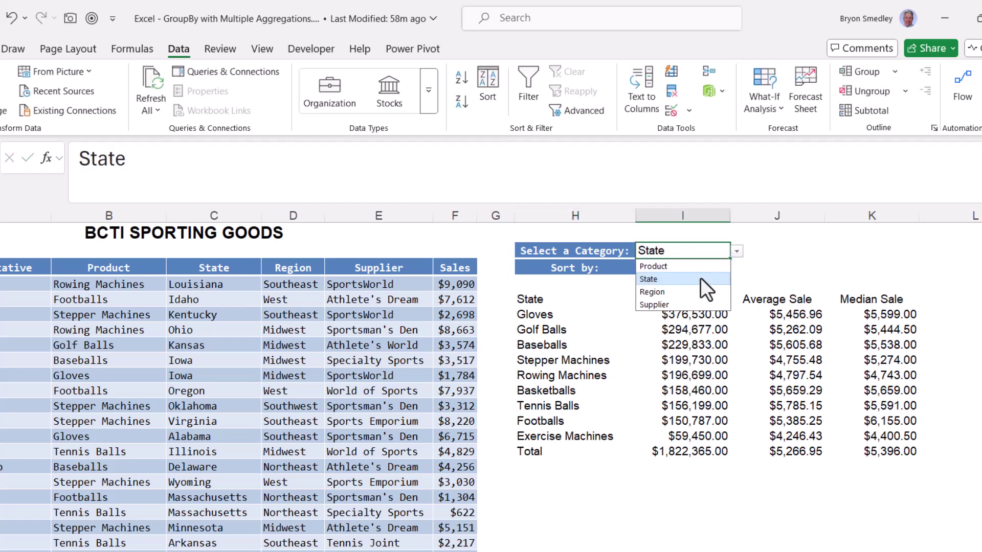
left_click(694, 303)
- In the GROUPBY formula, replace the Sales[Product] grouping reference with a reference to I2
left_click(587, 312)
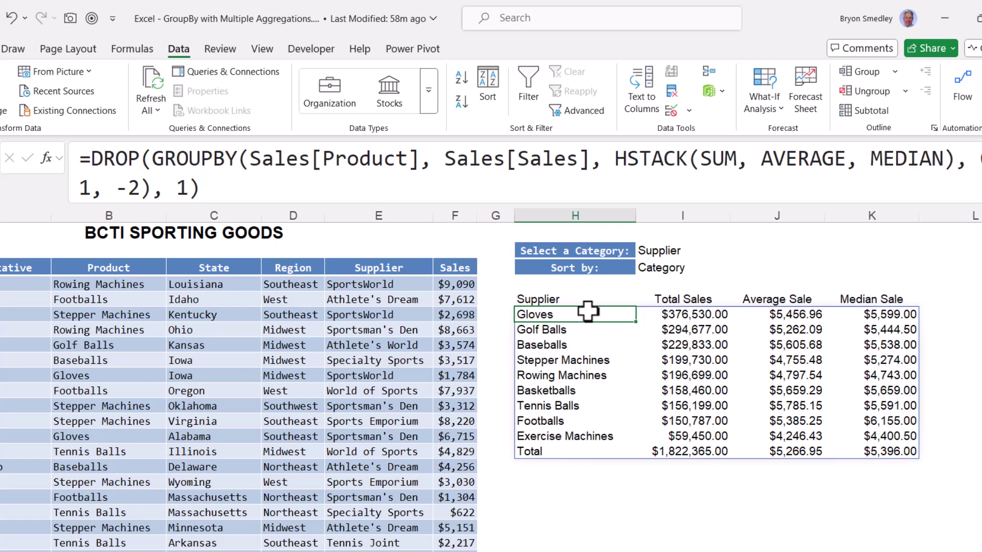
left_click_drag(249, 159, 419, 160)
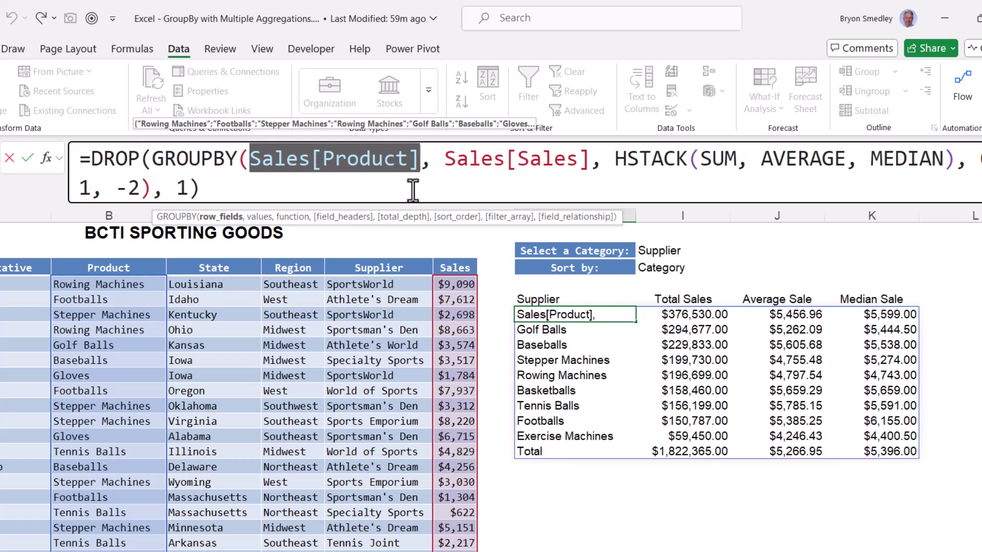
left_click(678, 255)
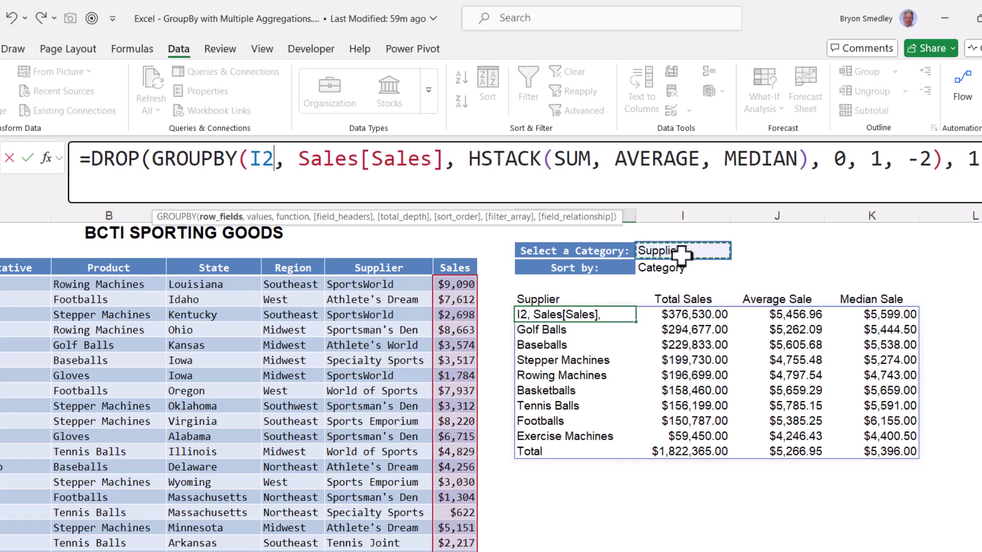
key("ctrl+Return")
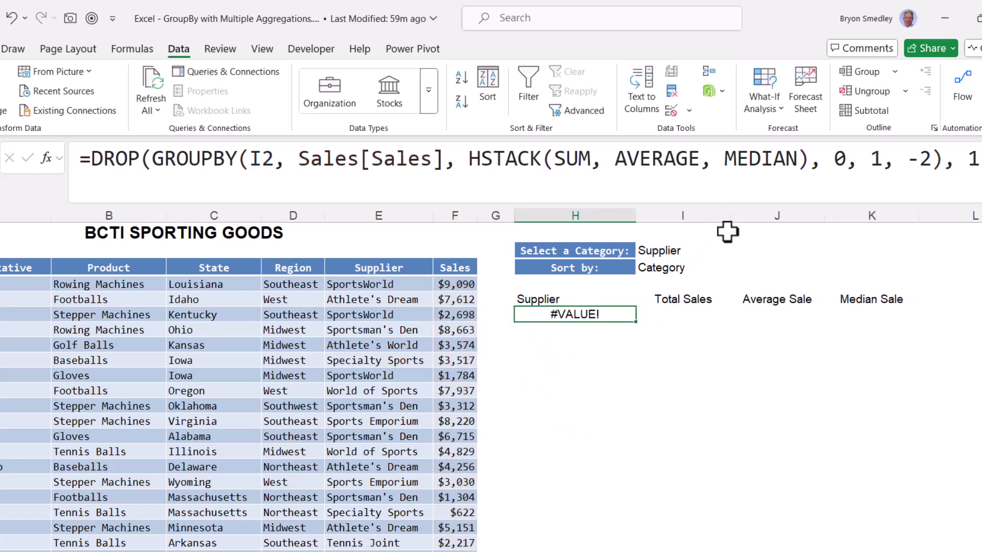
- Point the grouping at the Supplier column, then change it to Sales[I2], which Excel rejects
left_click(144, 302)
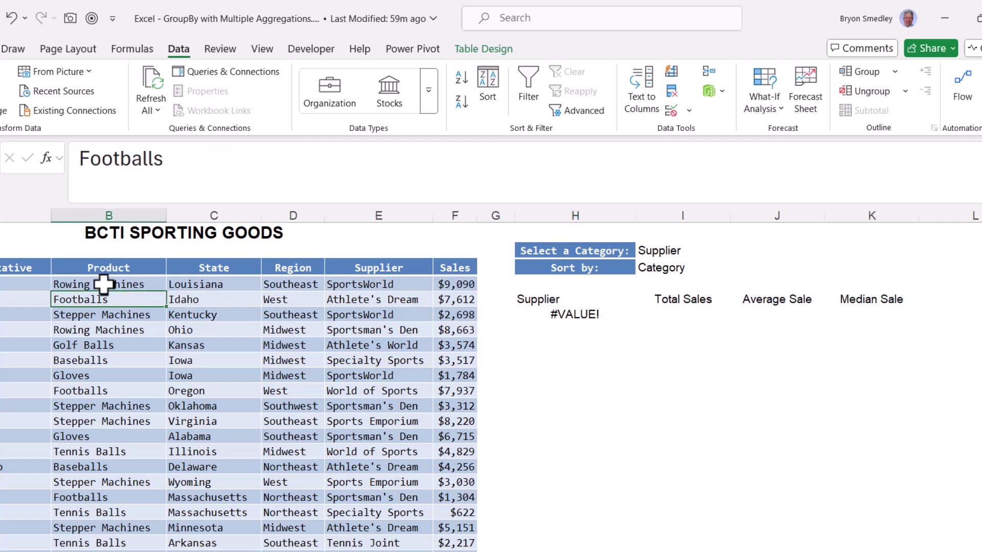
left_click_drag(103, 285, 442, 477)
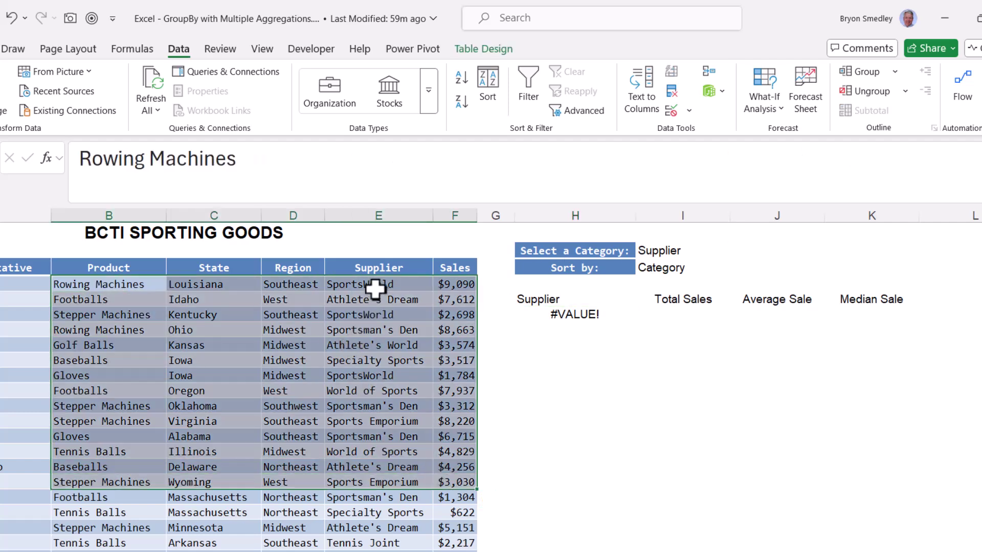
left_click_drag(377, 285, 386, 495)
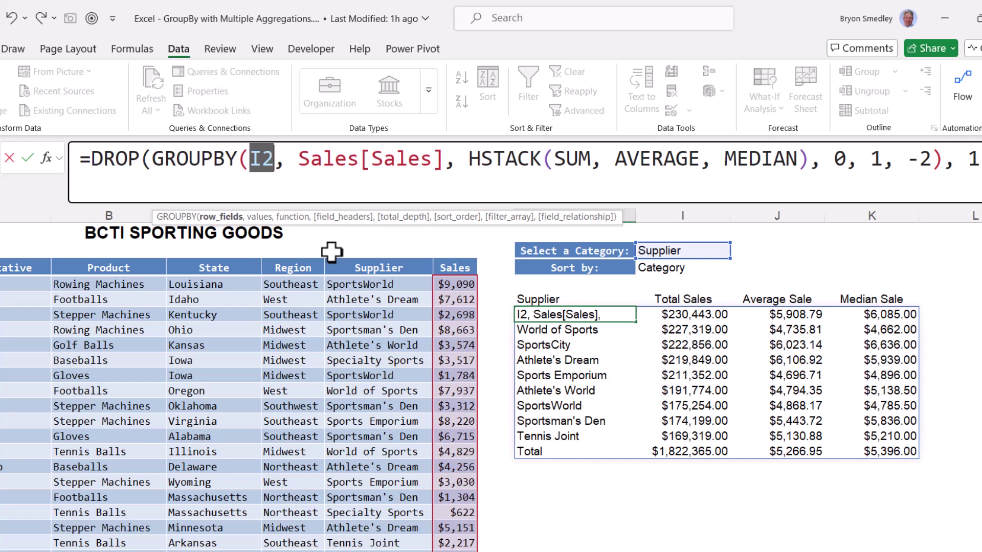
left_click(370, 255)
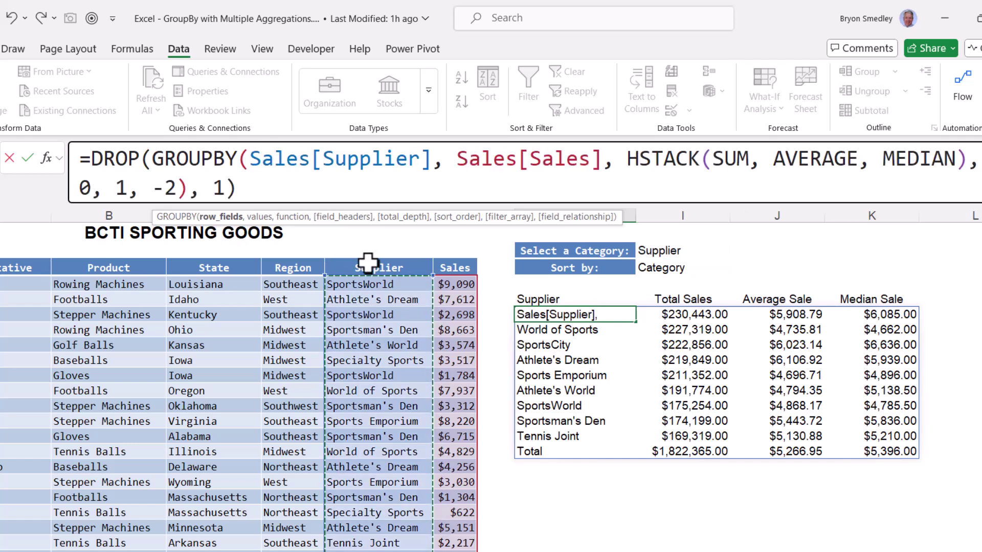
left_click_drag(319, 160, 421, 160)
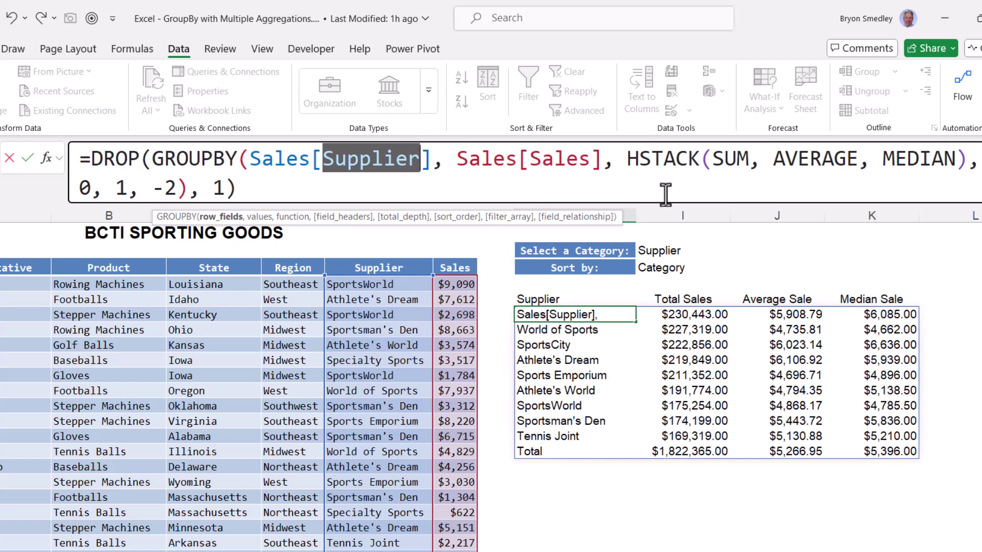
type("I2")
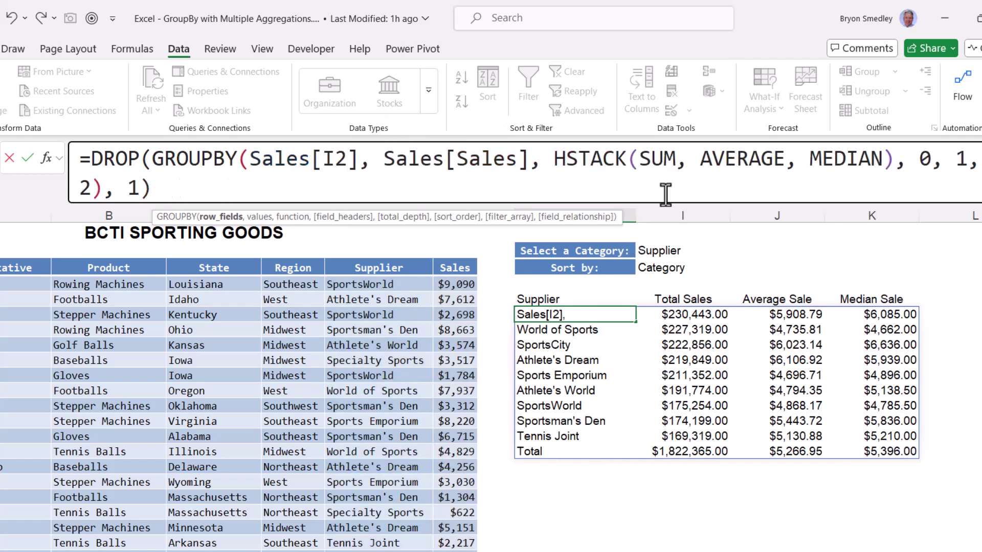
key("Return")
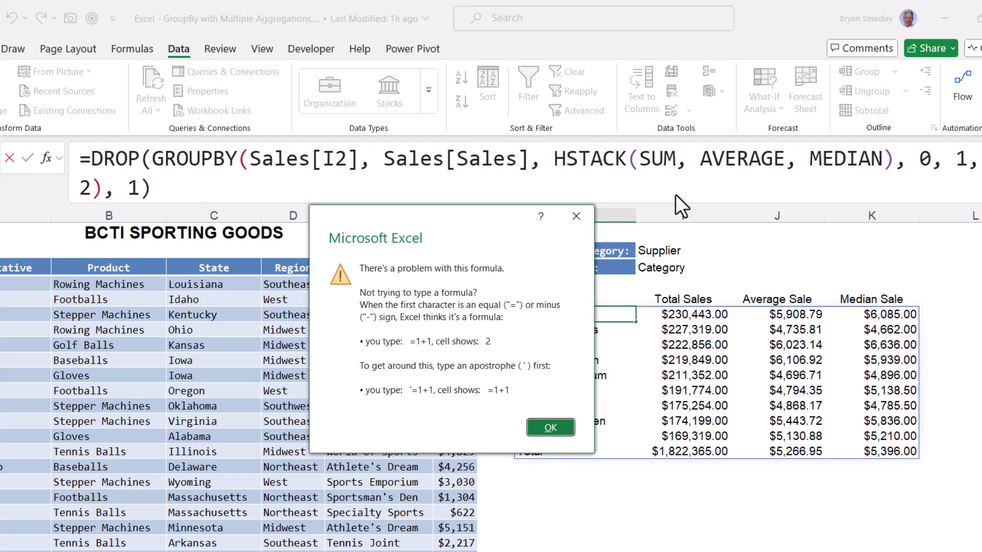
- Dismiss the warning and rewrite the grouping column as INDIRECT("Sales[" & I2 & "]")
left_click(561, 425)
type("indi")
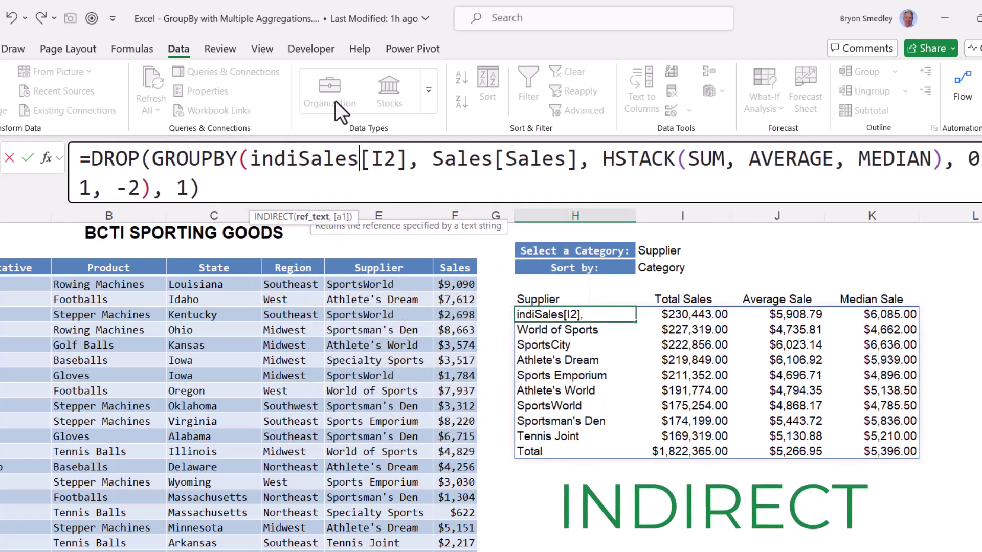
key("Tab")
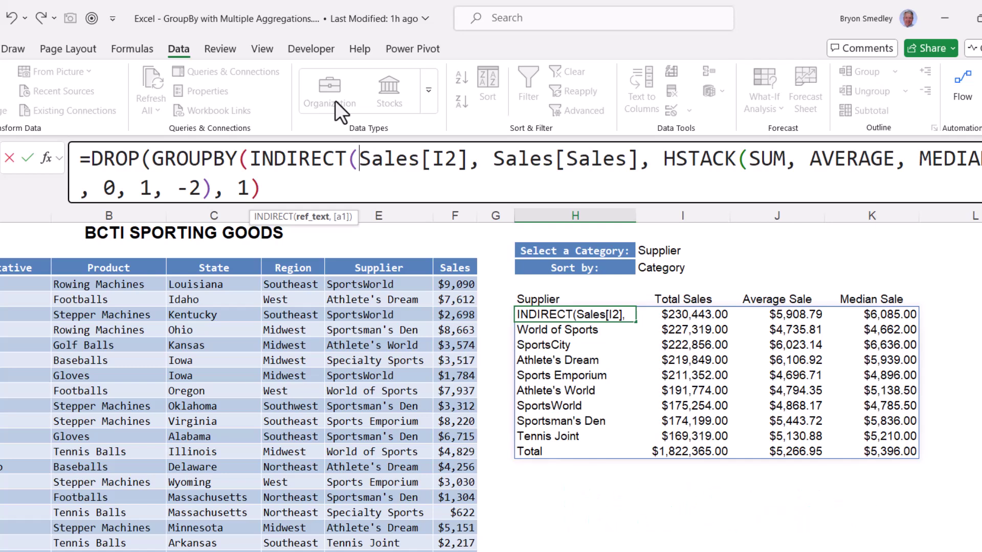
type("\"")
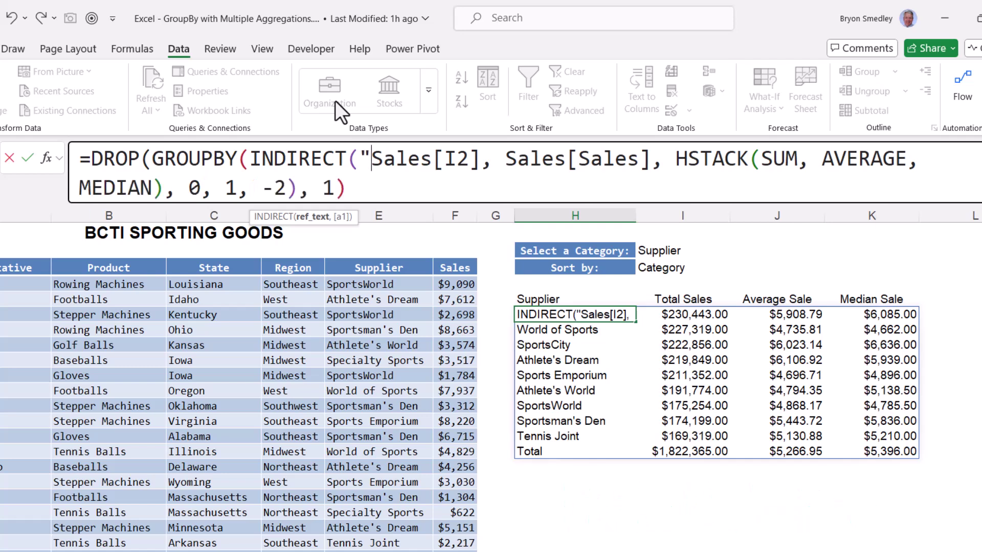
key("Right")
key("Right")
key("Right")
key("Right")
key("Right")
type("\" & I2")
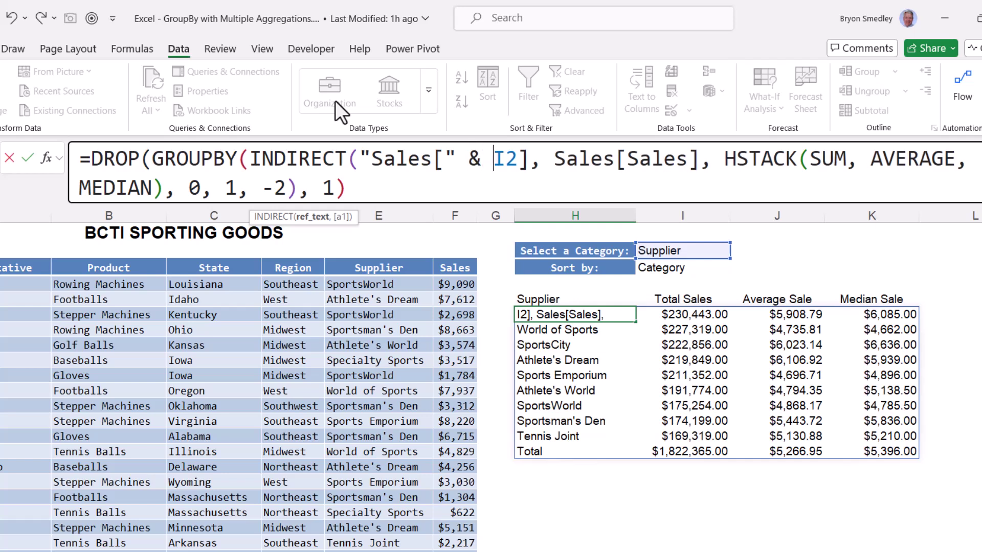
type(" & \"")
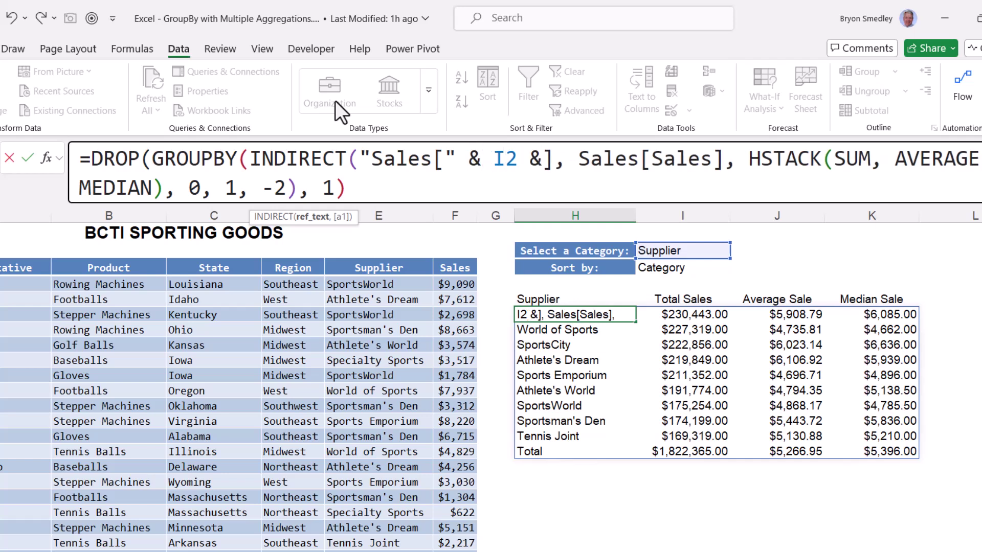
key("Right")
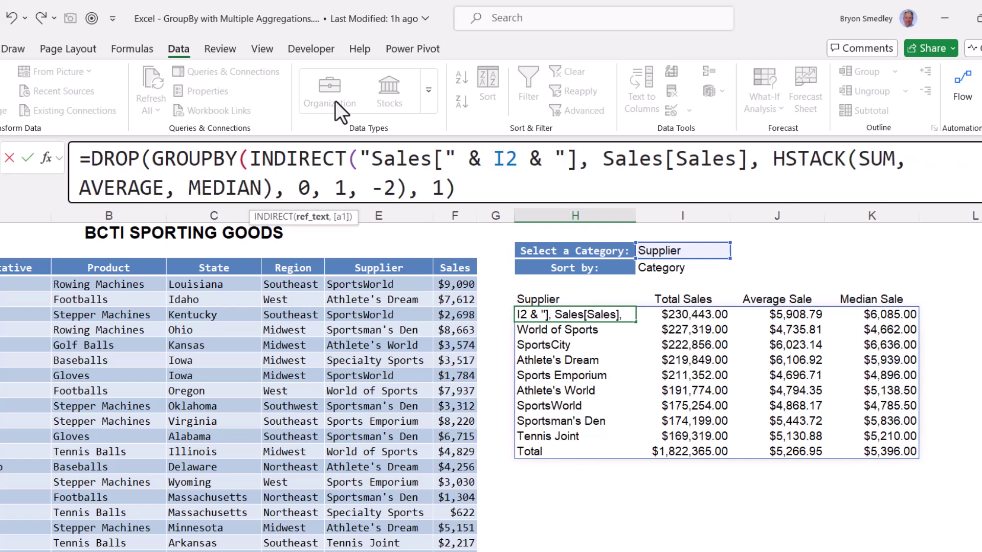
type("\"")
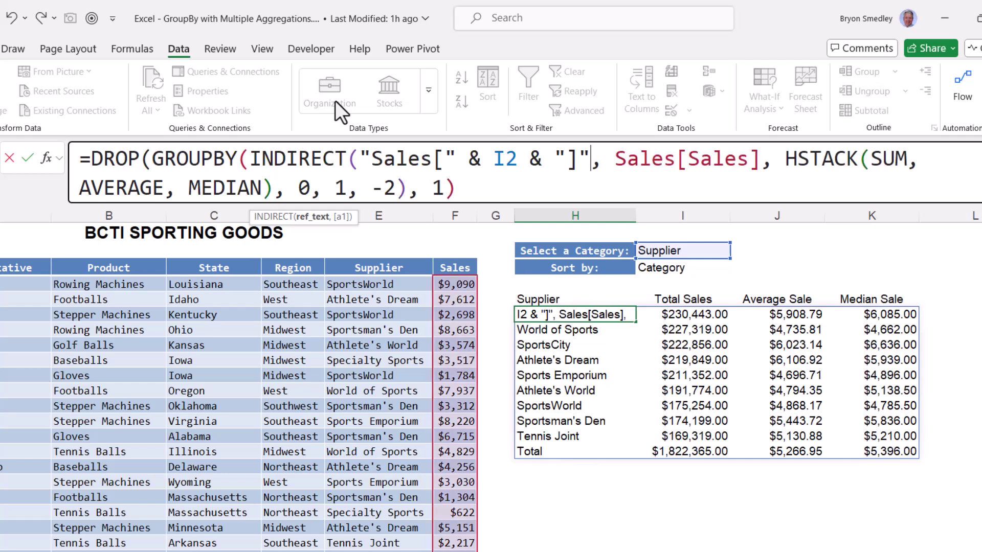
type(")")
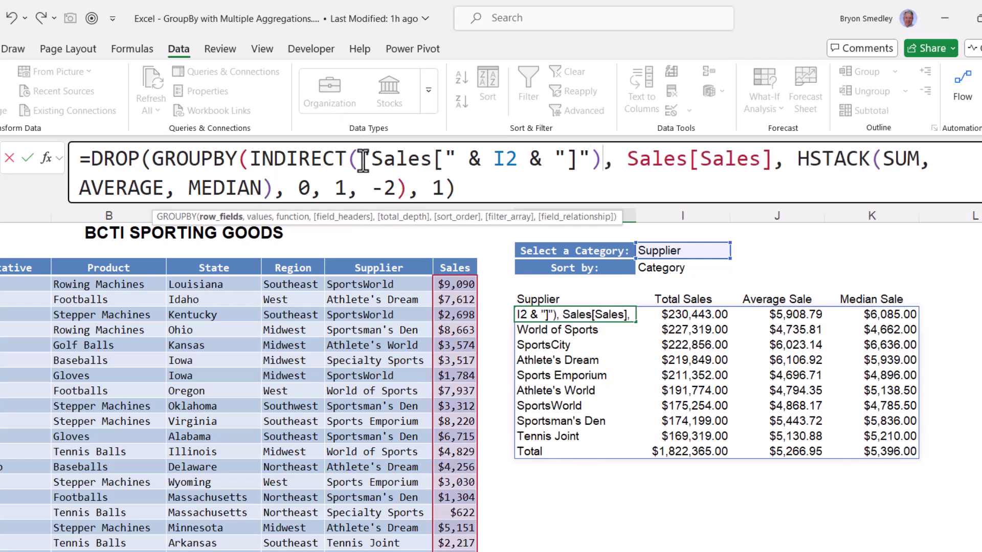
left_click_drag(362, 161, 513, 163)
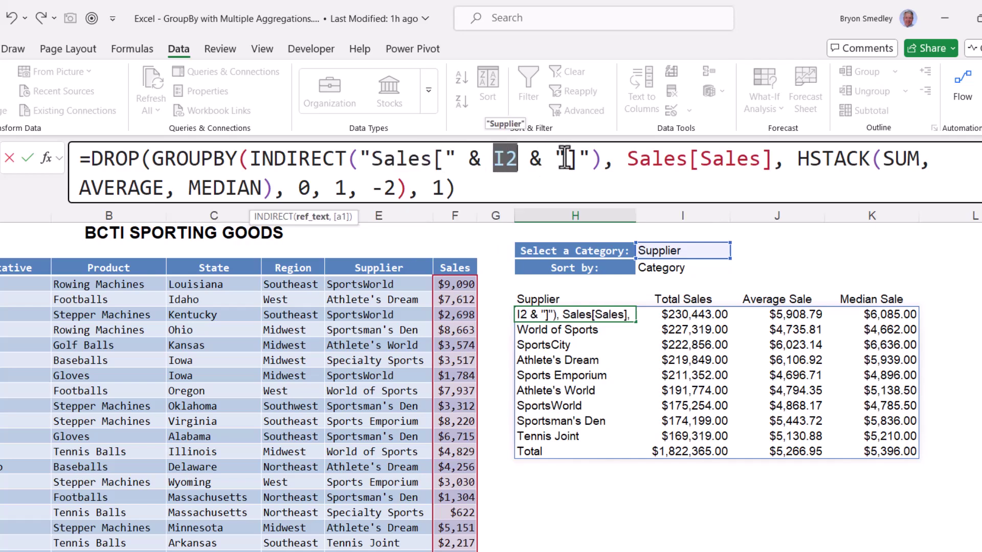
left_click_drag(566, 160, 578, 160)
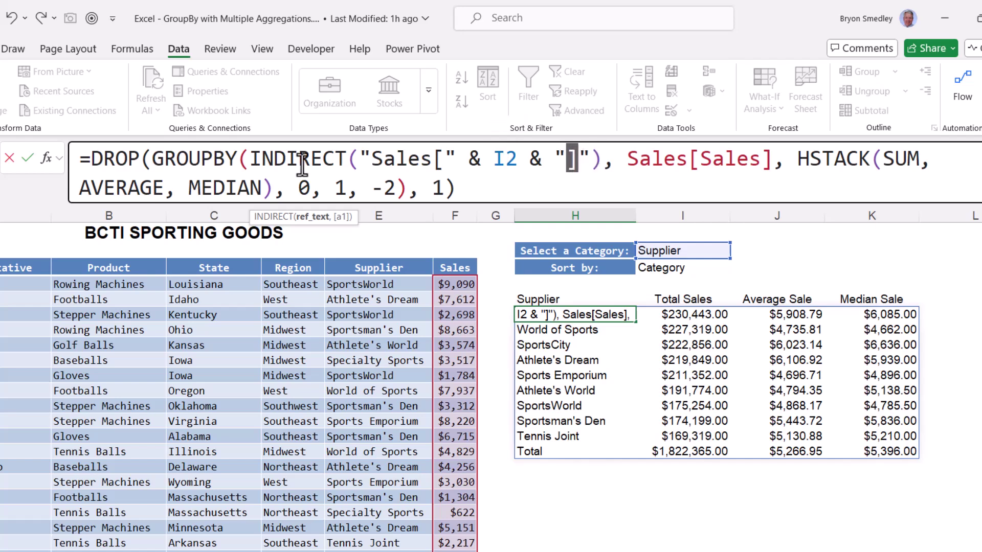
left_click_drag(251, 160, 601, 160)
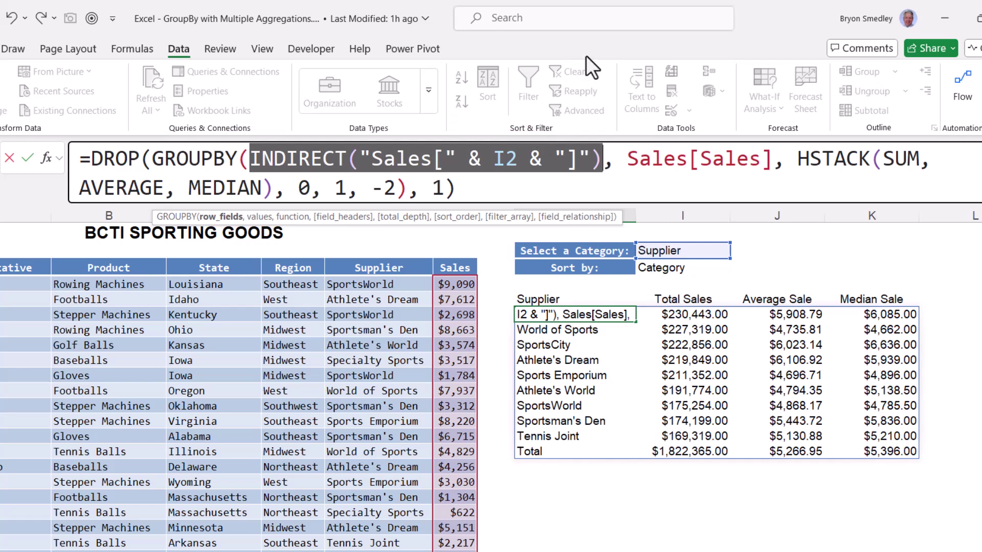
key("Escape")
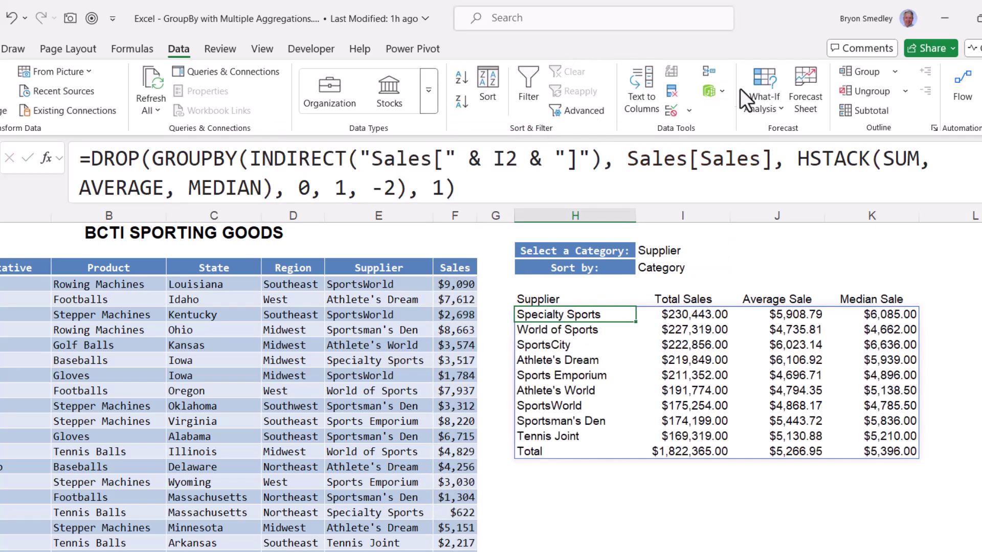
- Set I2 to State, then Region, and inspect the INDIRECT part of the GROUPBY formula
left_click(685, 252)
left_click(737, 253)
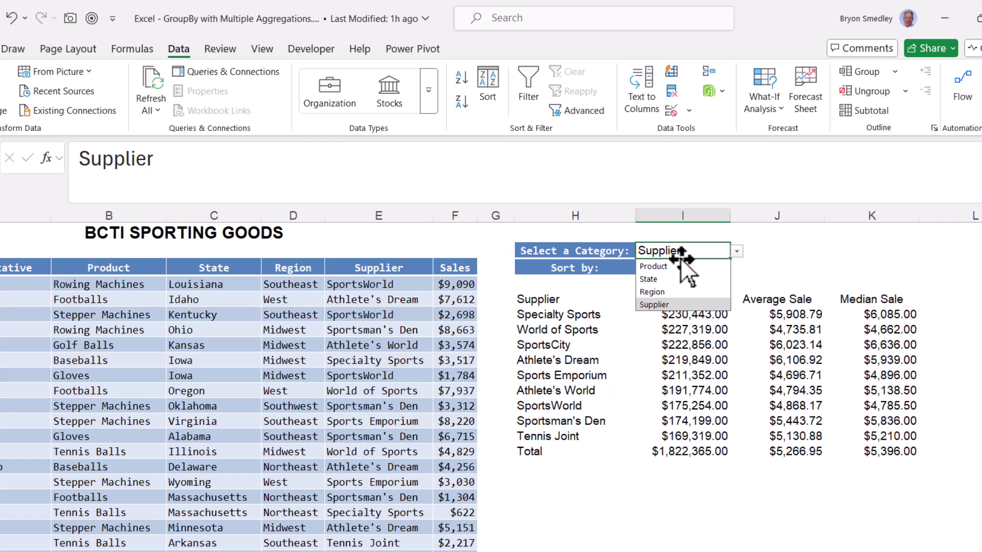
left_click(655, 280)
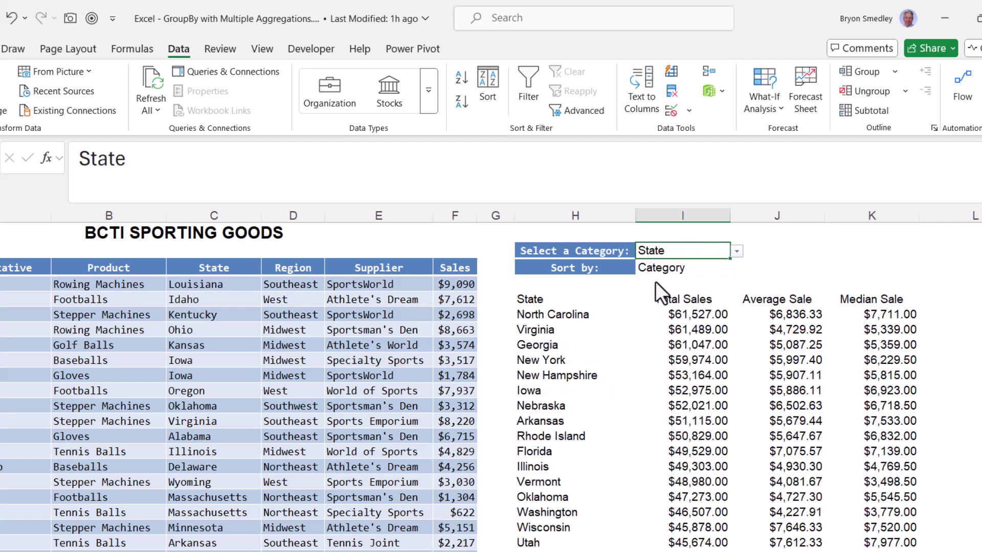
left_click(736, 251)
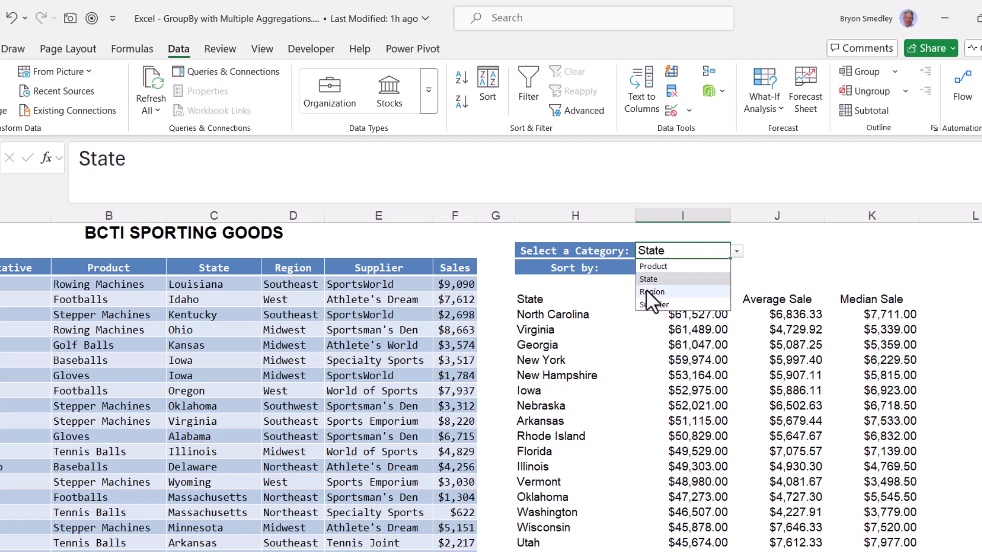
left_click(646, 288)
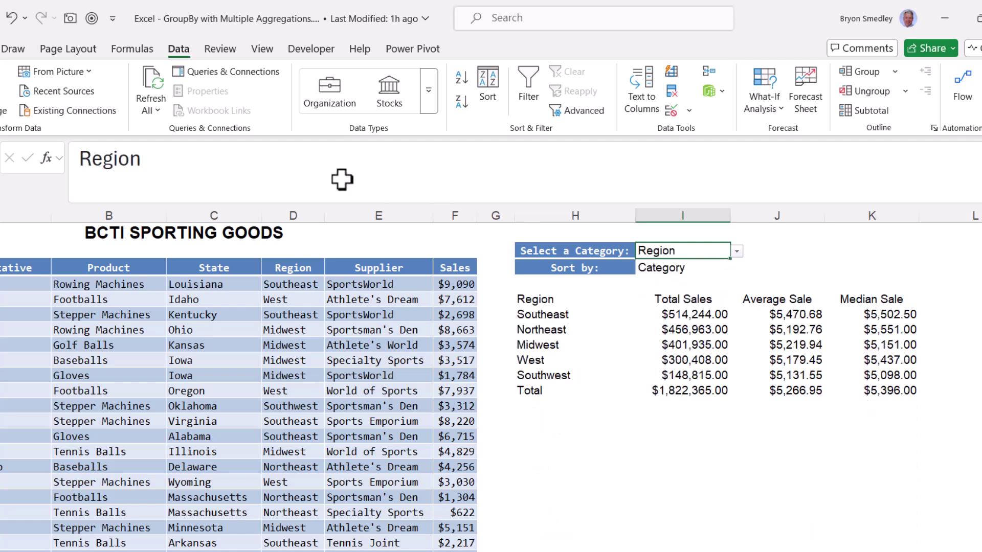
key("Down")
key("Down")
key("Left")
left_click_drag(294, 166, 604, 164)
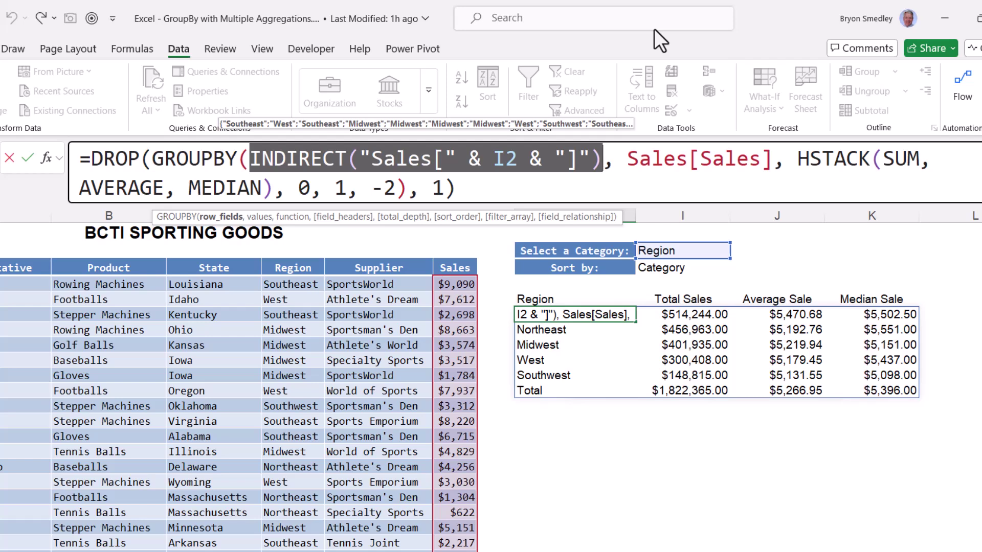
key("Escape")
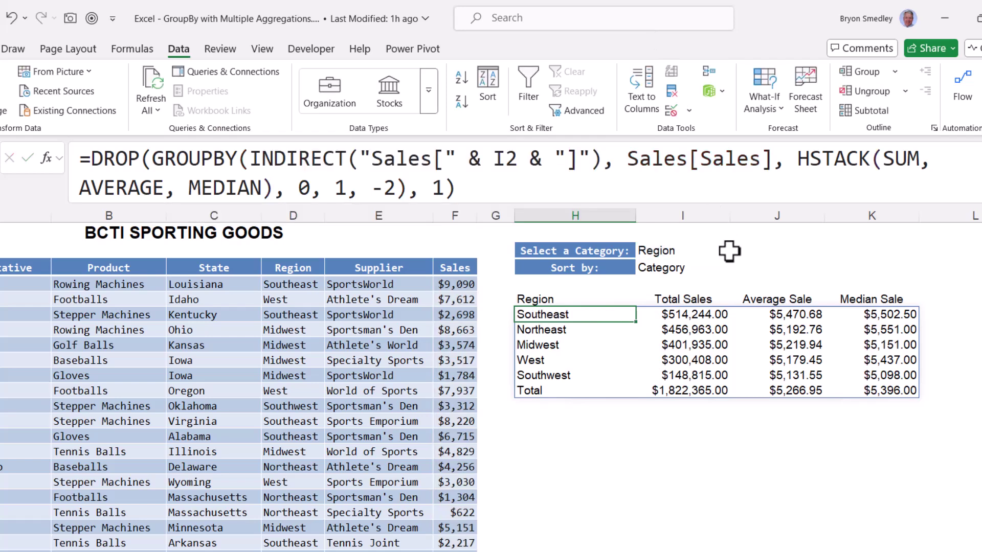
left_click(689, 266)
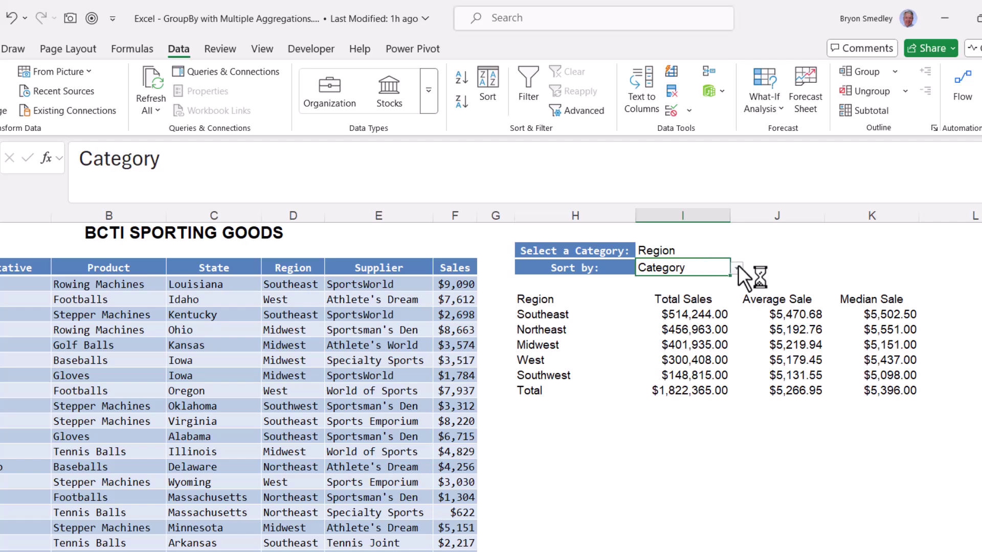
left_click(736, 266)
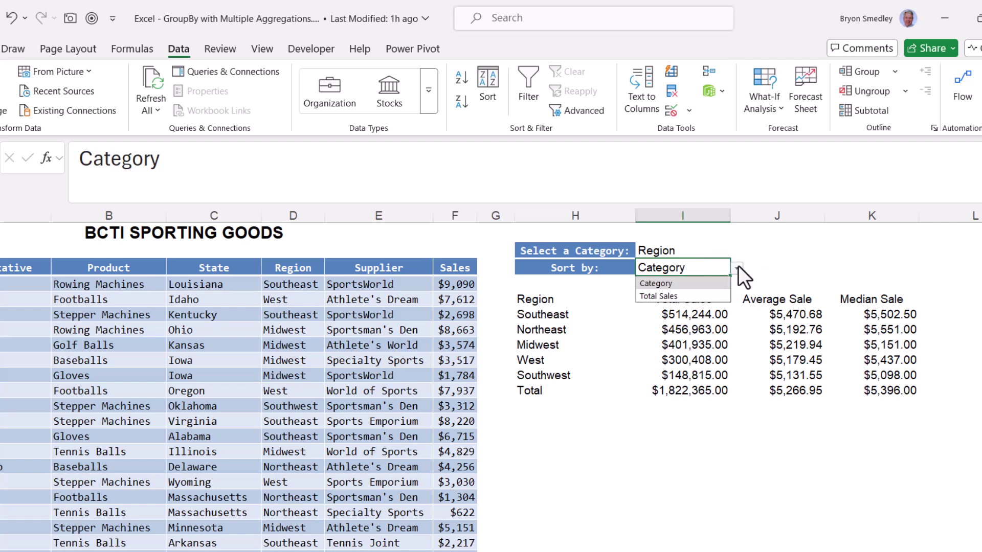
left_click(706, 296)
left_click(562, 314)
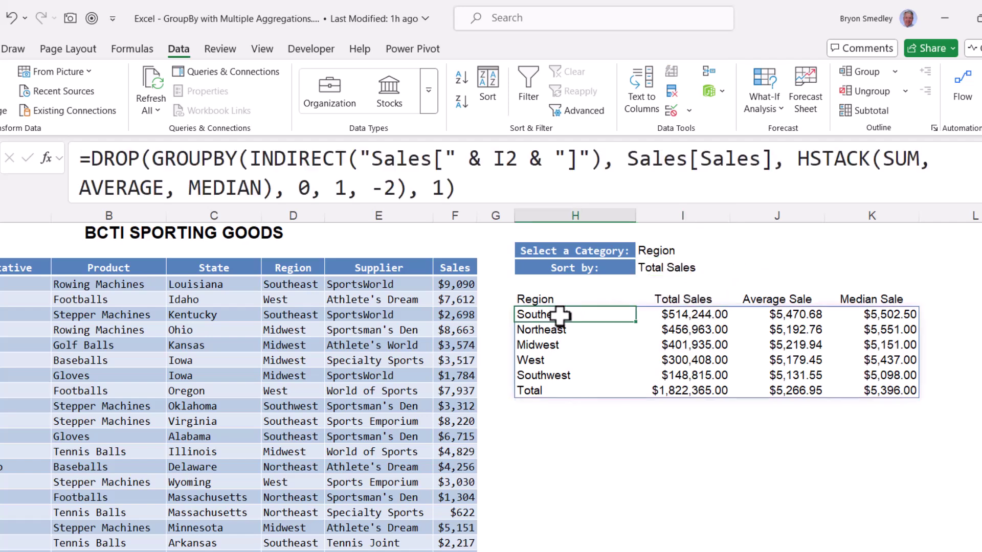
left_click_drag(371, 189, 397, 189)
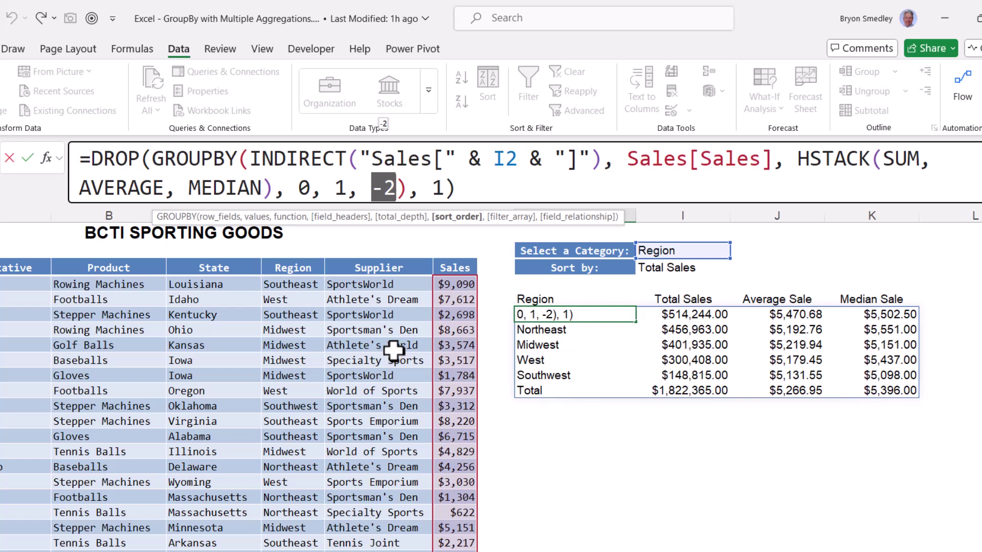
key("Return")
left_click(708, 268)
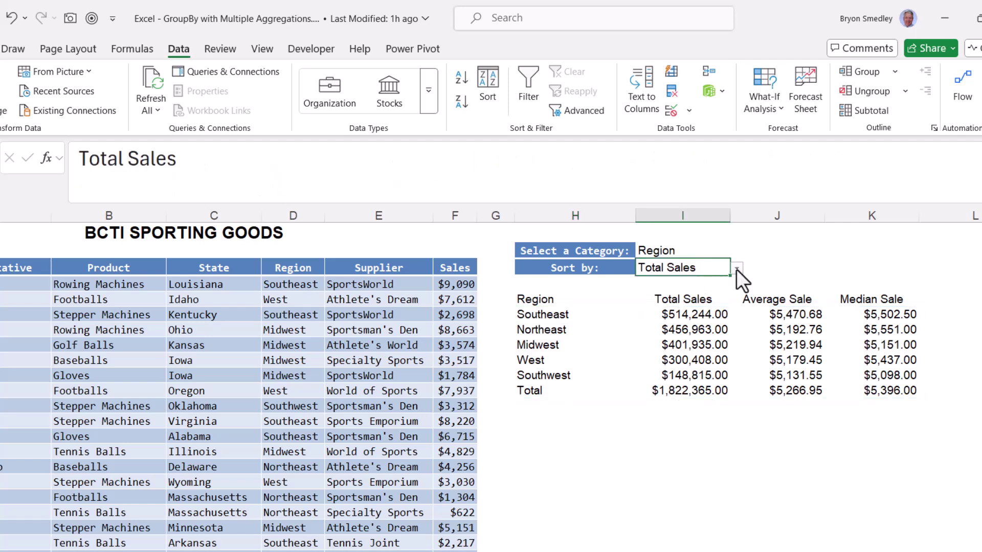
left_click(736, 269)
left_click(655, 297)
left_click(736, 269)
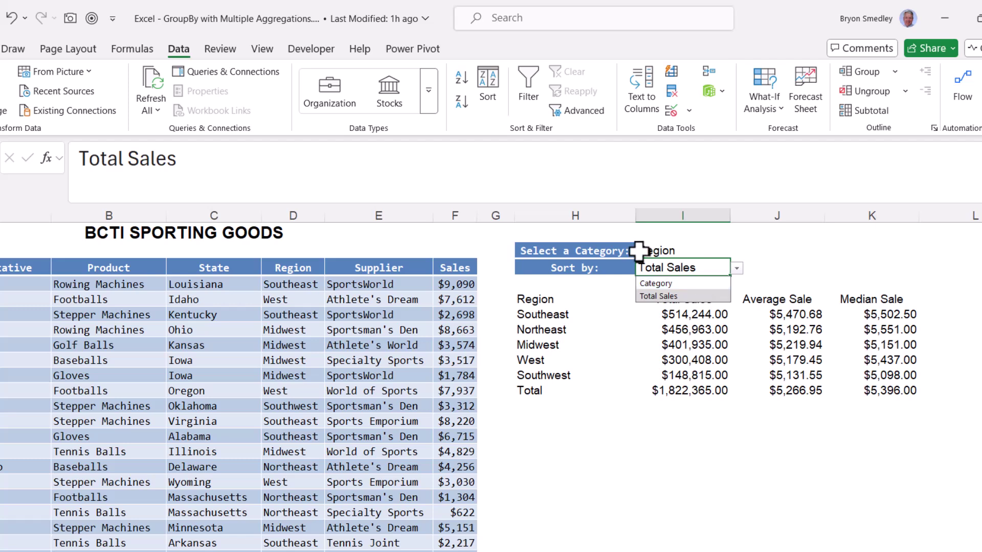
left_click(685, 254)
left_click(736, 252)
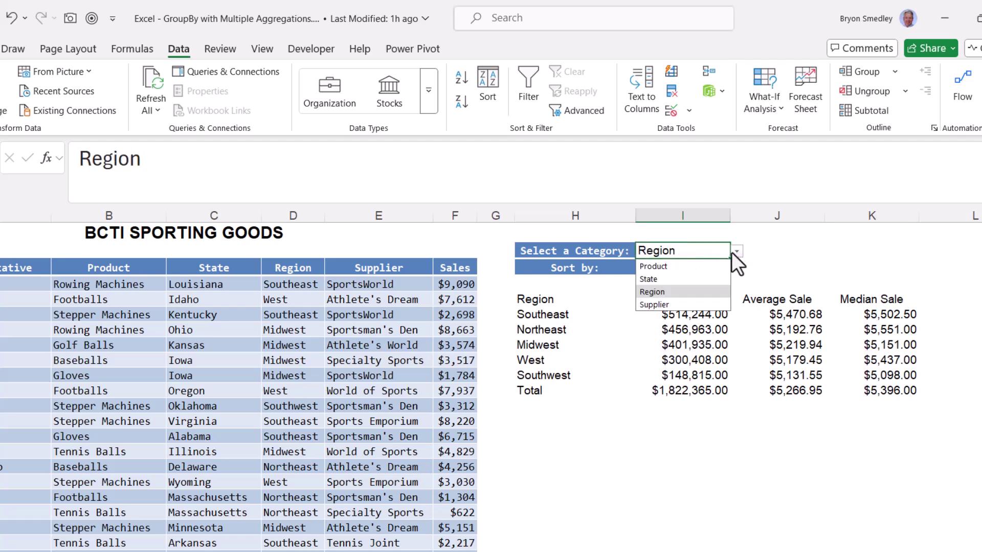
left_click(565, 305)
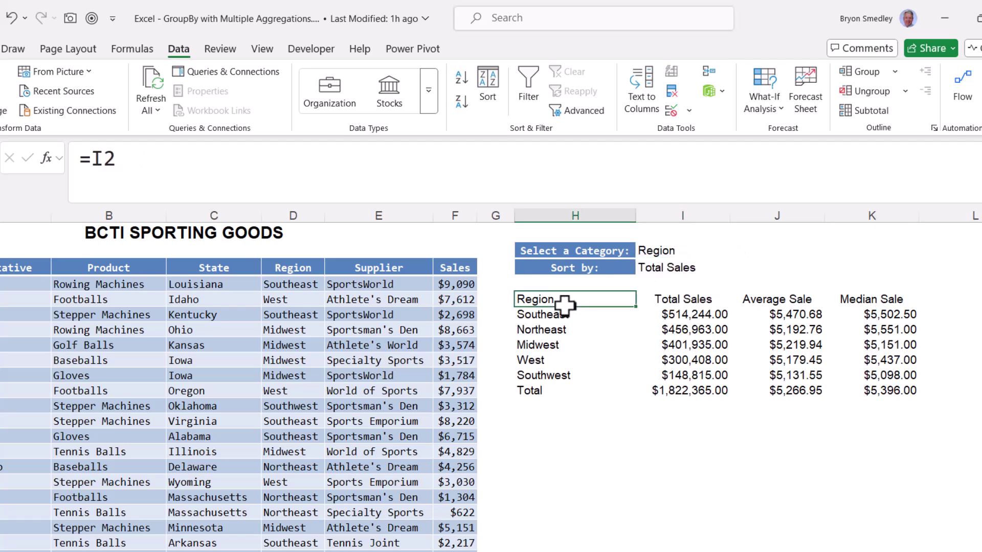
left_click(674, 268)
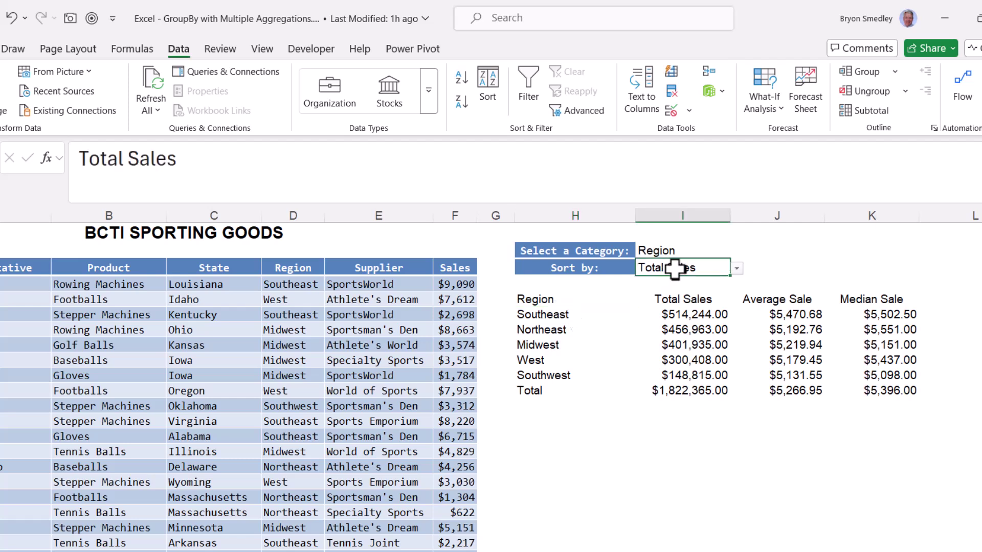
left_click(736, 269)
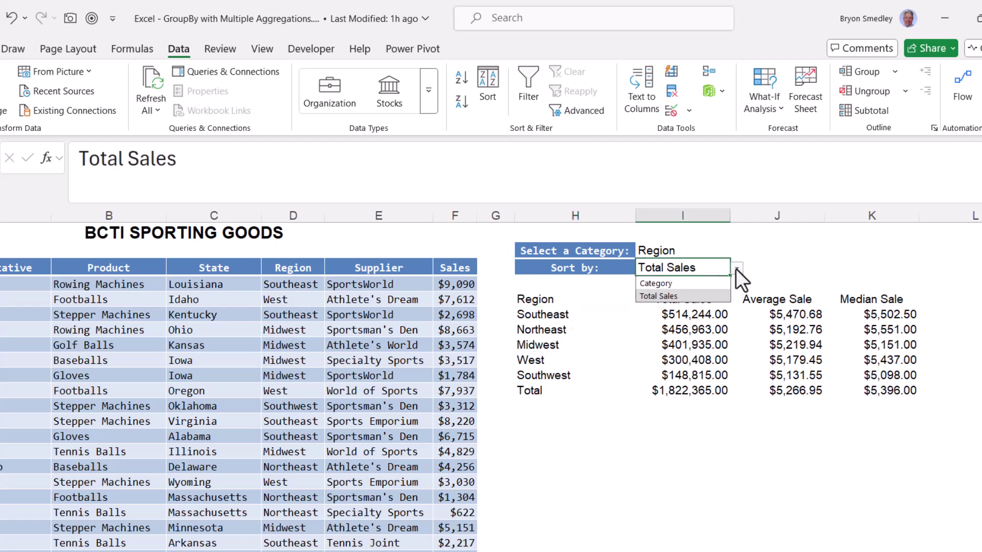
left_click(698, 284)
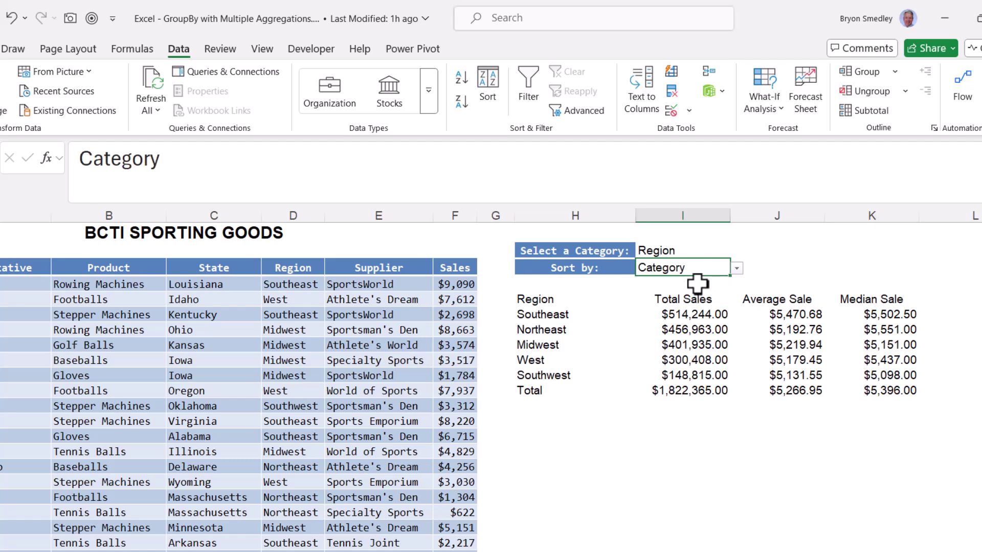
left_click(541, 314)
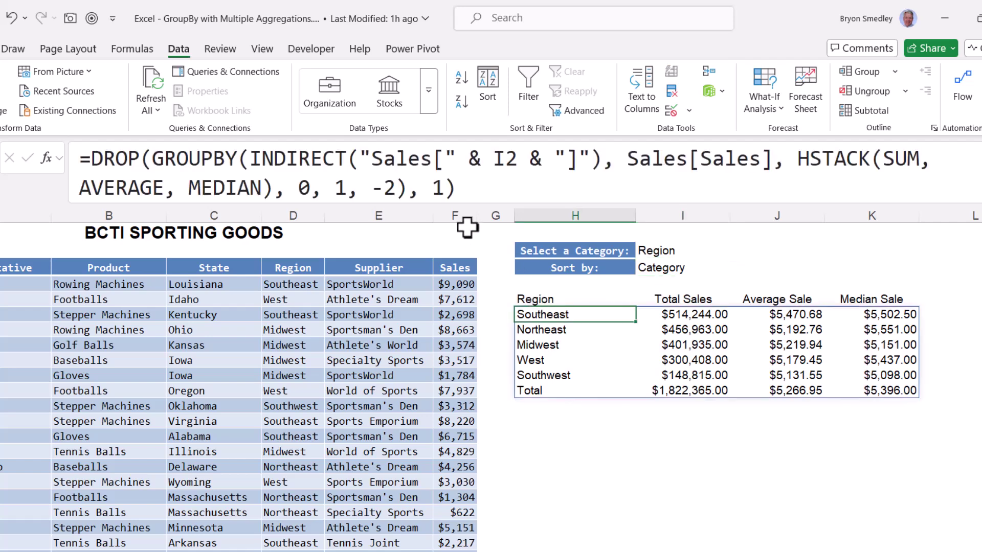
- Replace the -2 sort argument with IF(I3="Total Sales", -2, 1)
left_click(372, 185)
left_click_drag(371, 184, 397, 187)
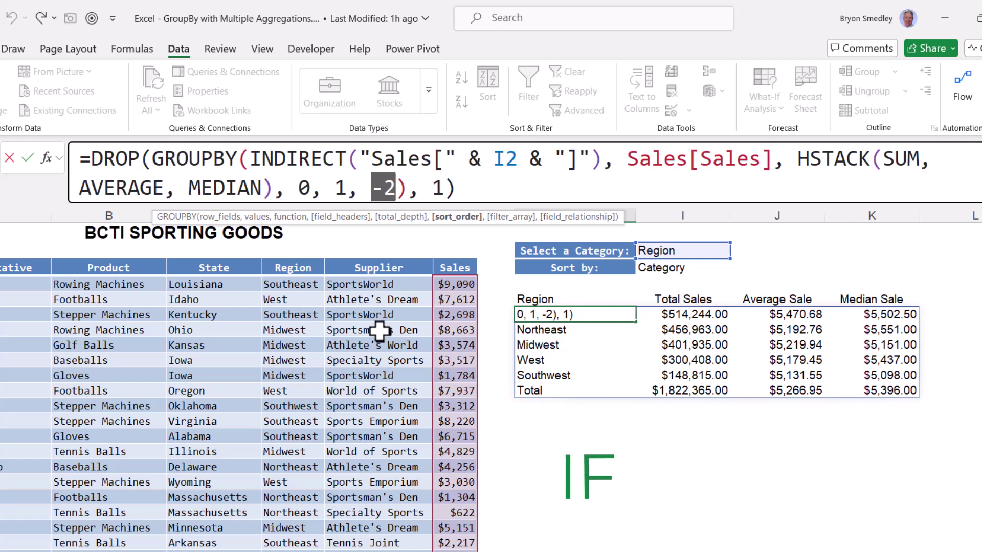
type("IF(")
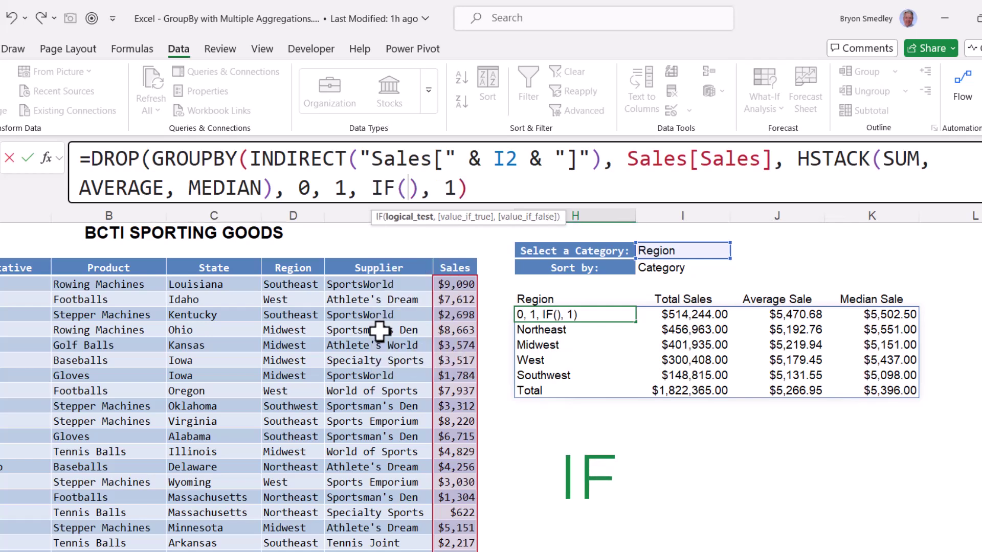
left_click(665, 267)
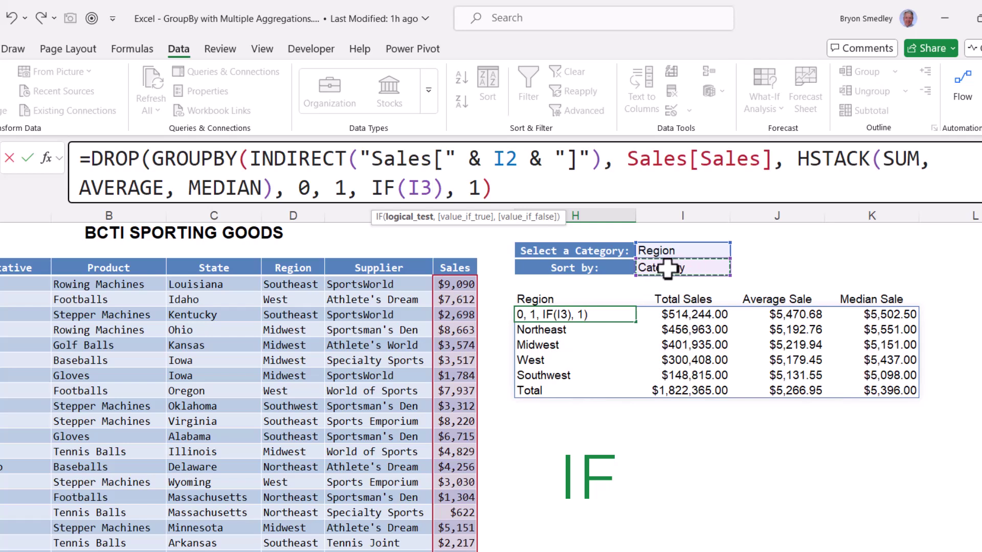
type("=\"Total Sale")
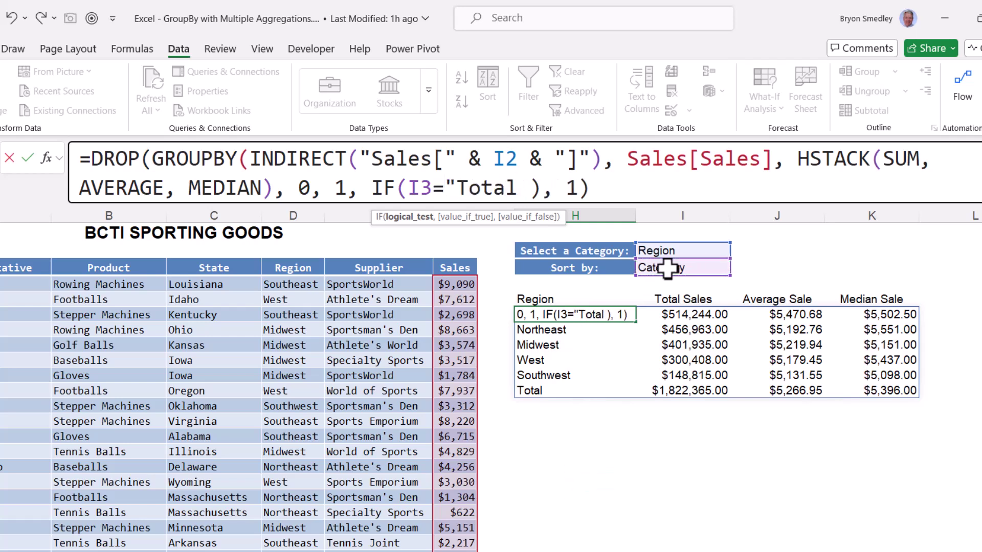
type("s\", ")
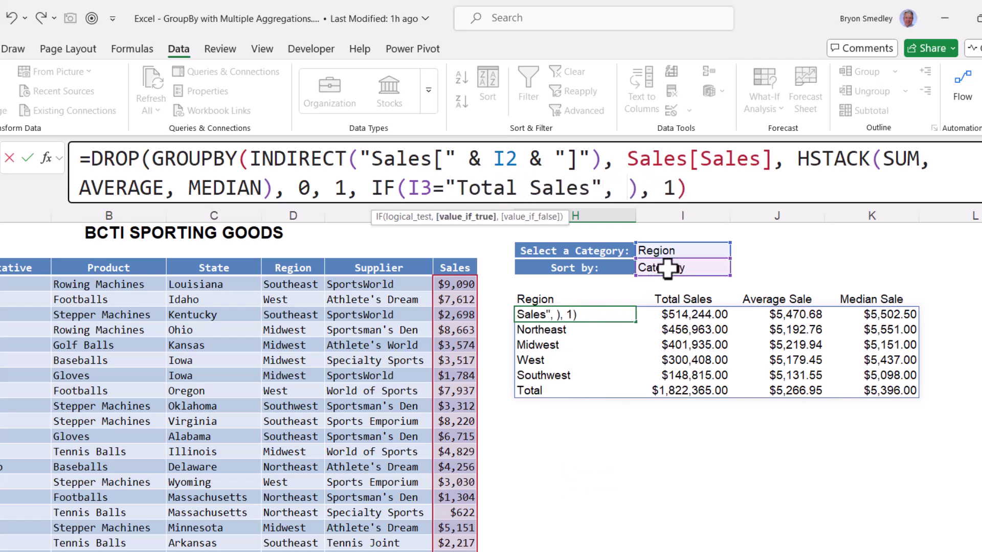
type("2")
type("-")
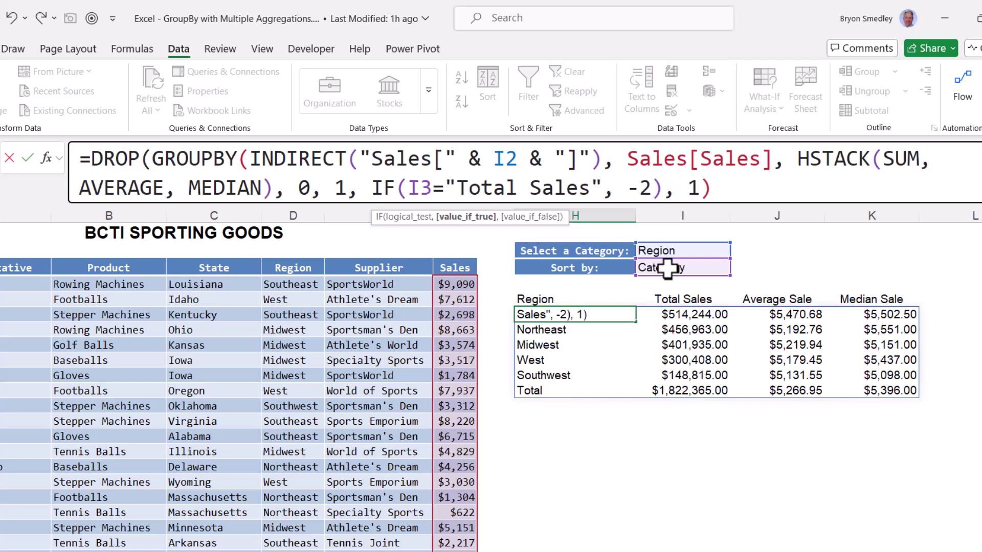
type(", ")
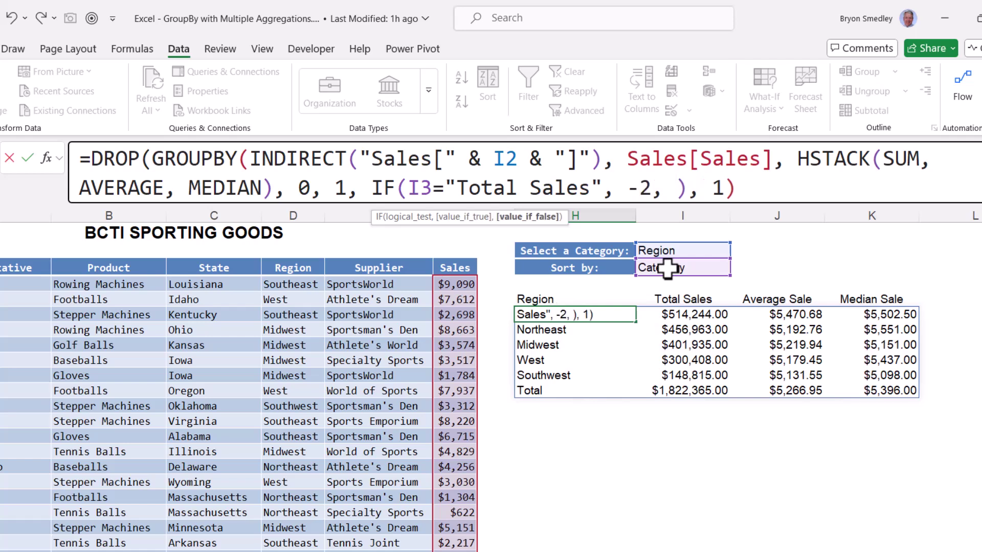
type("1")
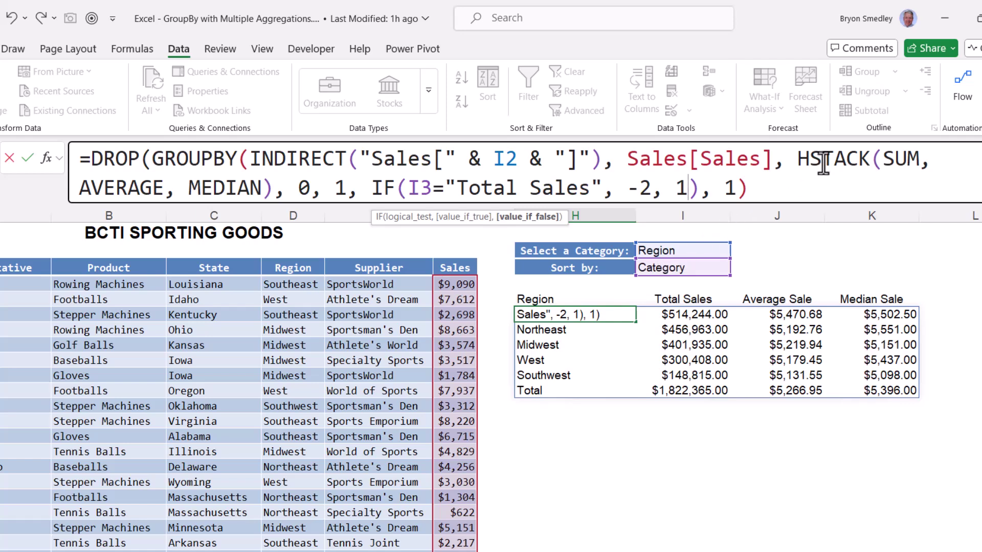
type(")")
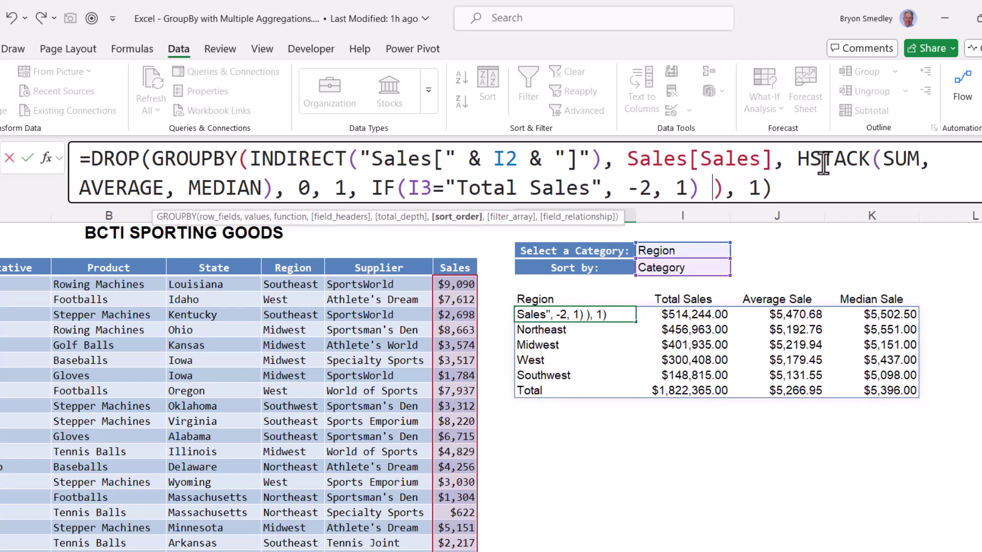
key("ctrl+Return")
left_click(726, 271)
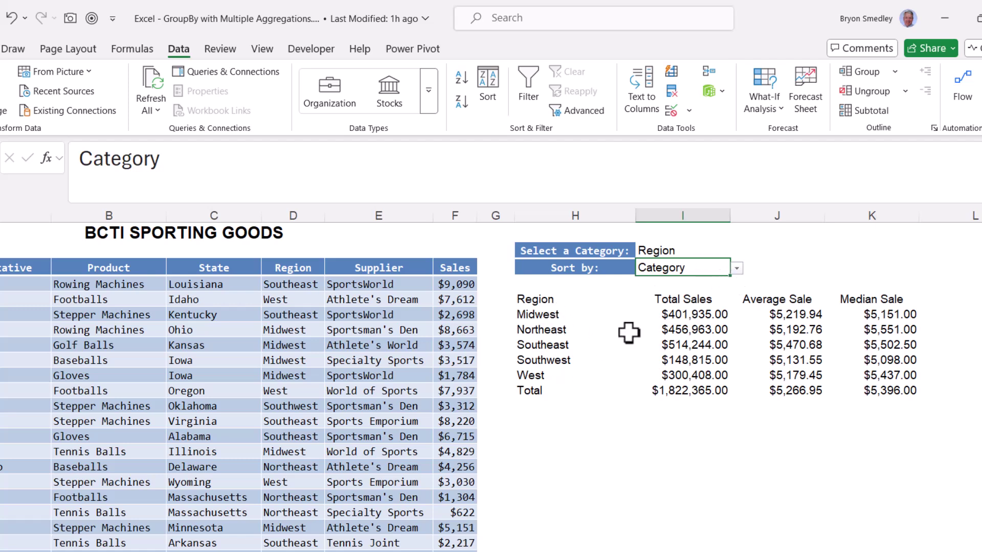
- Group the summary by State and sort it by Total Sales, checking the sales figures
left_click(718, 252)
left_click(736, 252)
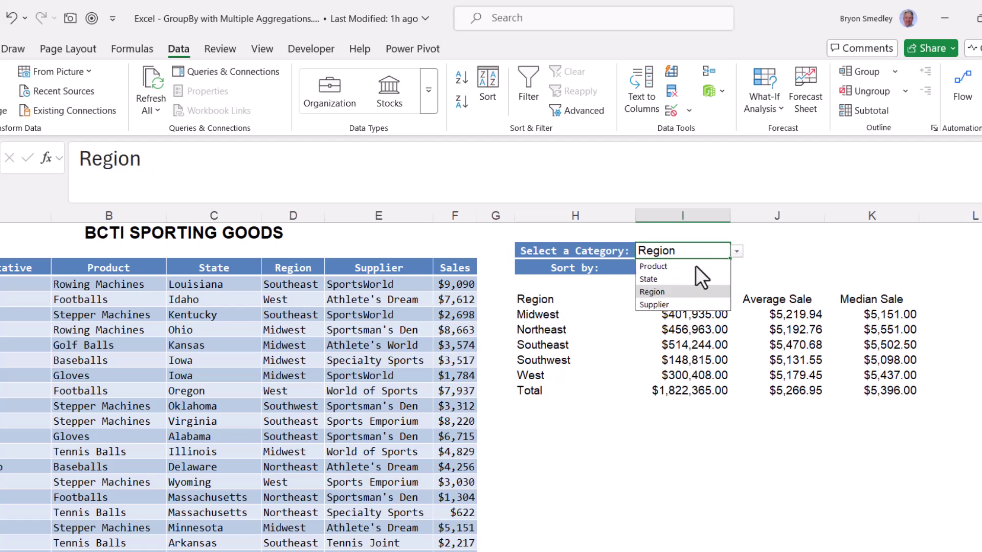
left_click(673, 280)
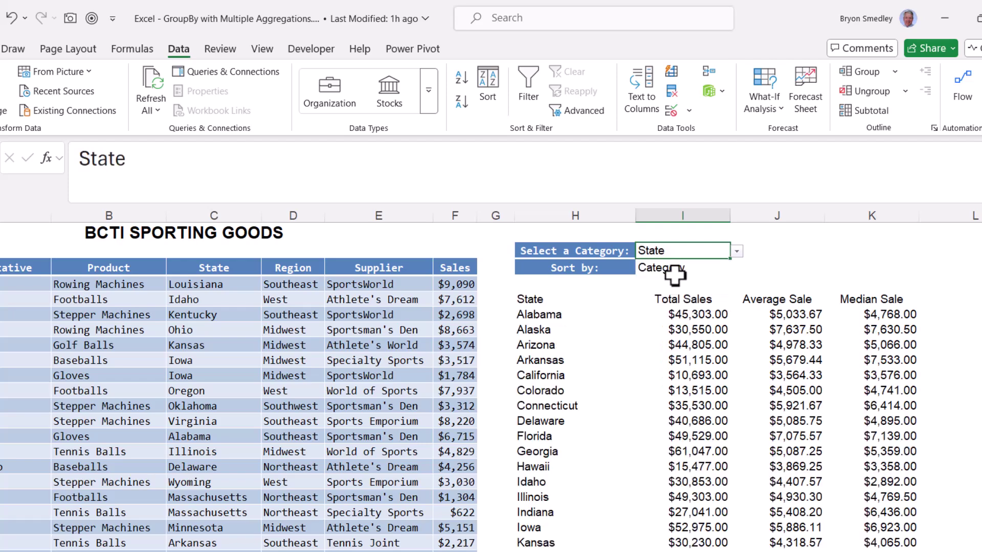
scroll(627, 367, "down", 10)
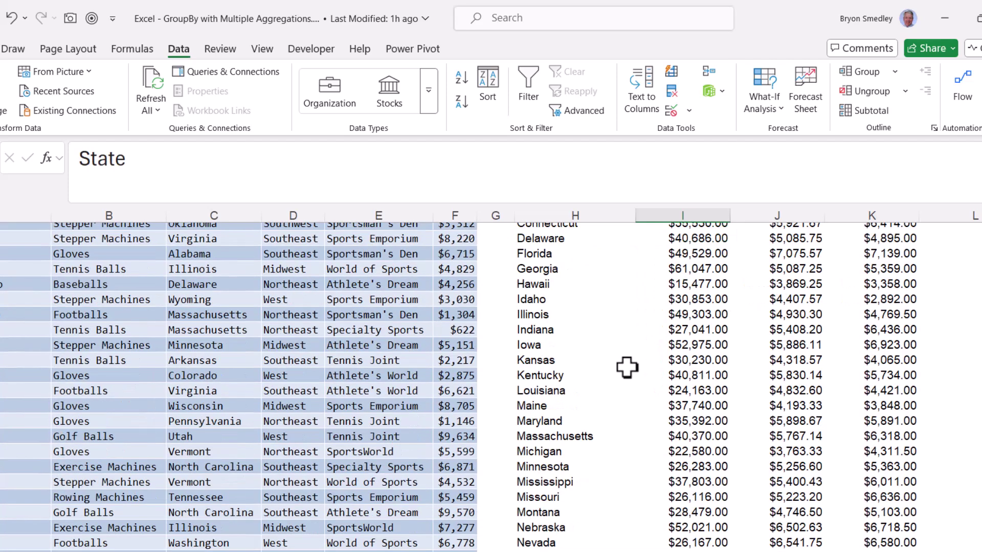
scroll(627, 366, "down", 5)
scroll(627, 366, "up", 15)
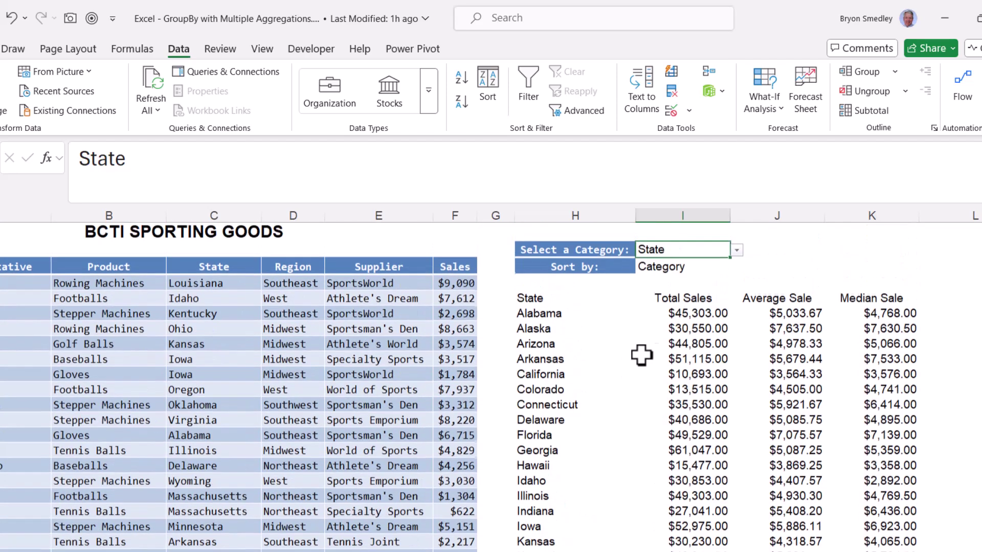
left_click(731, 268)
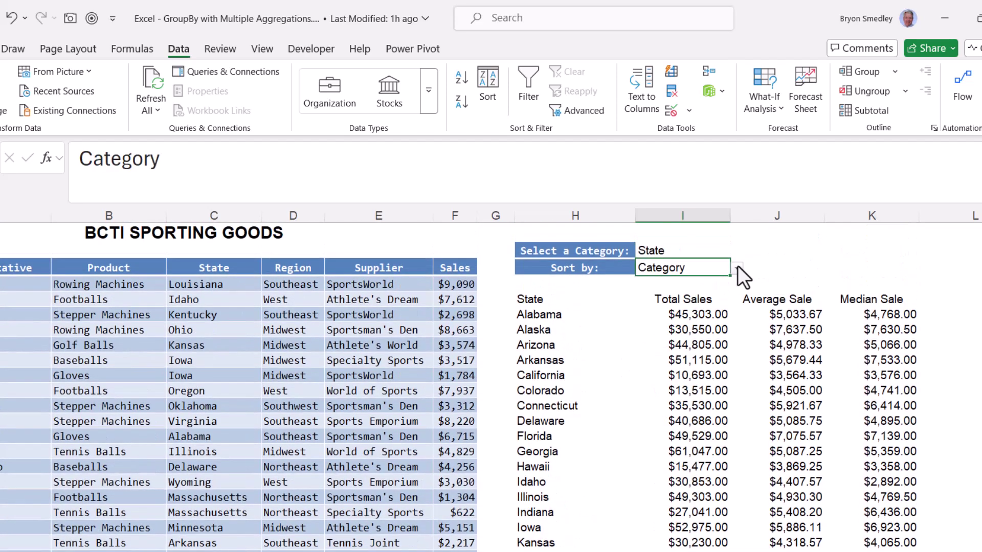
left_click(736, 267)
left_click(698, 295)
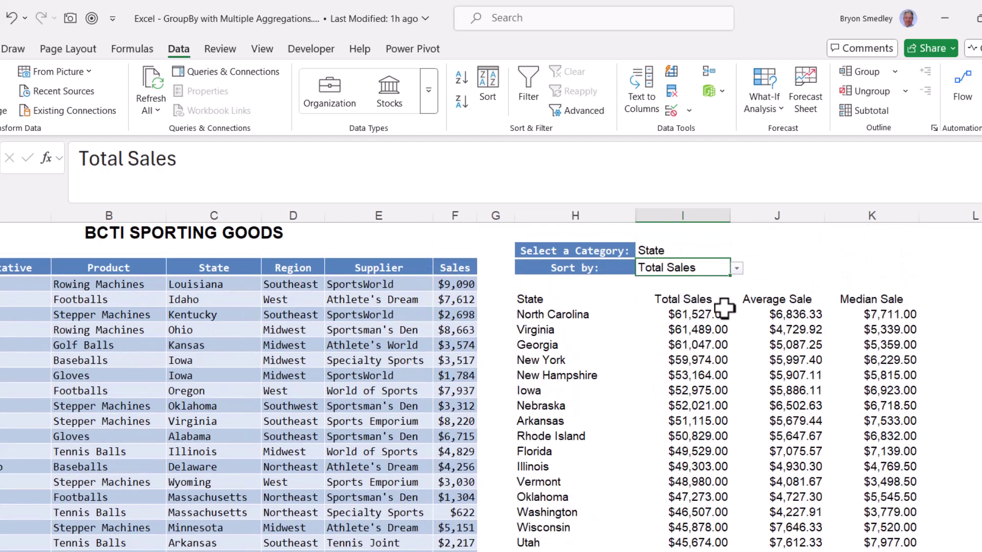
left_click_drag(710, 314, 702, 546)
- Set the category to Product, the sort to Category, then the category to Supplier
left_click(688, 252)
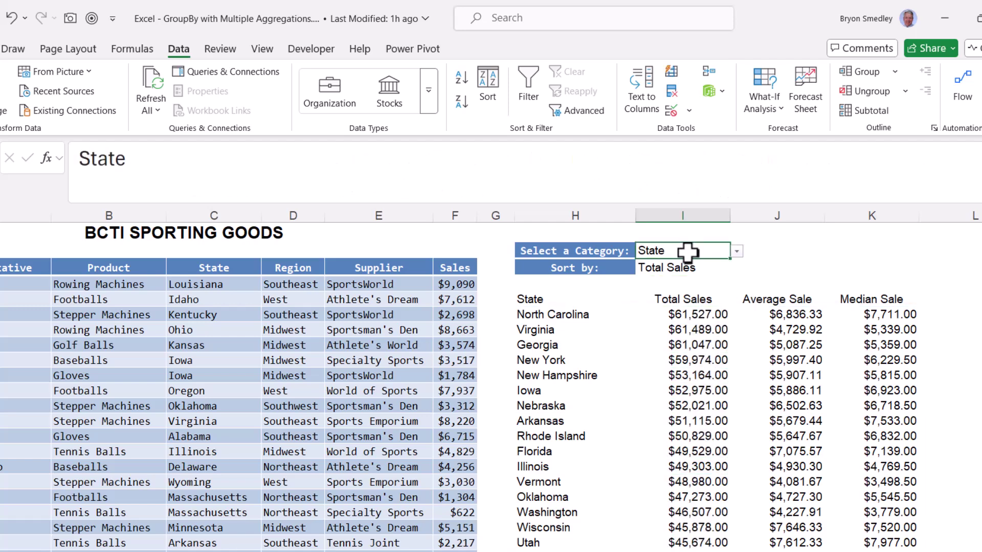
left_click(736, 251)
left_click(665, 267)
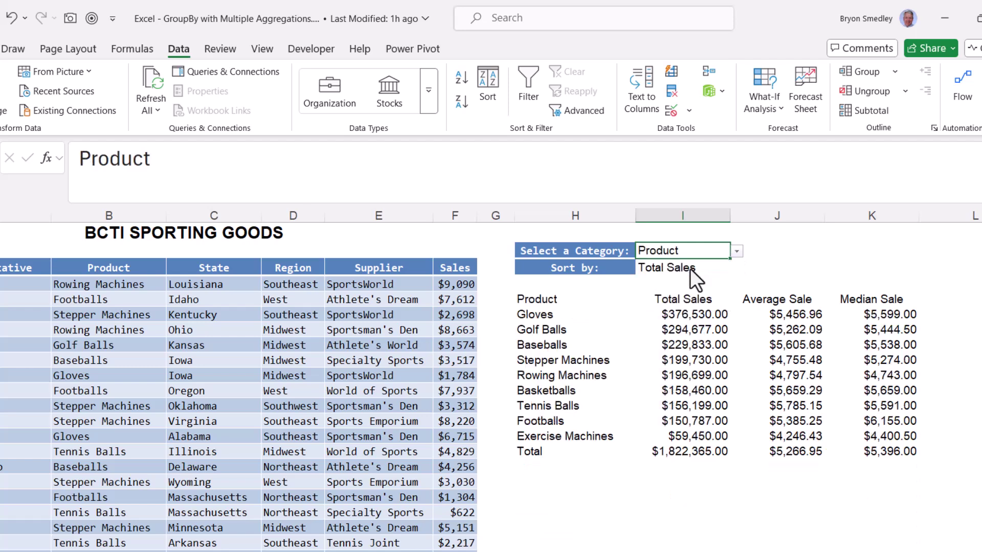
left_click(711, 267)
left_click(736, 268)
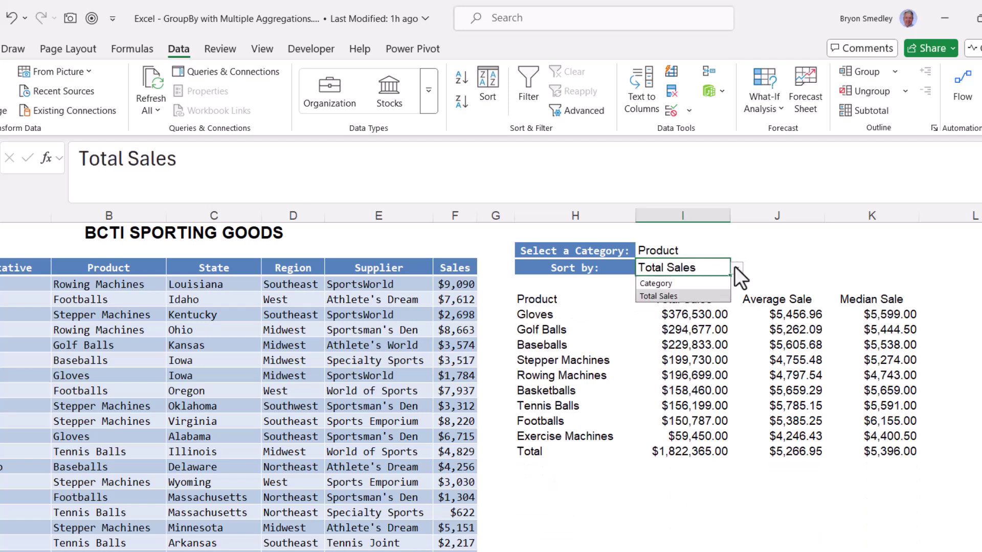
left_click(677, 284)
left_click(721, 251)
left_click(737, 250)
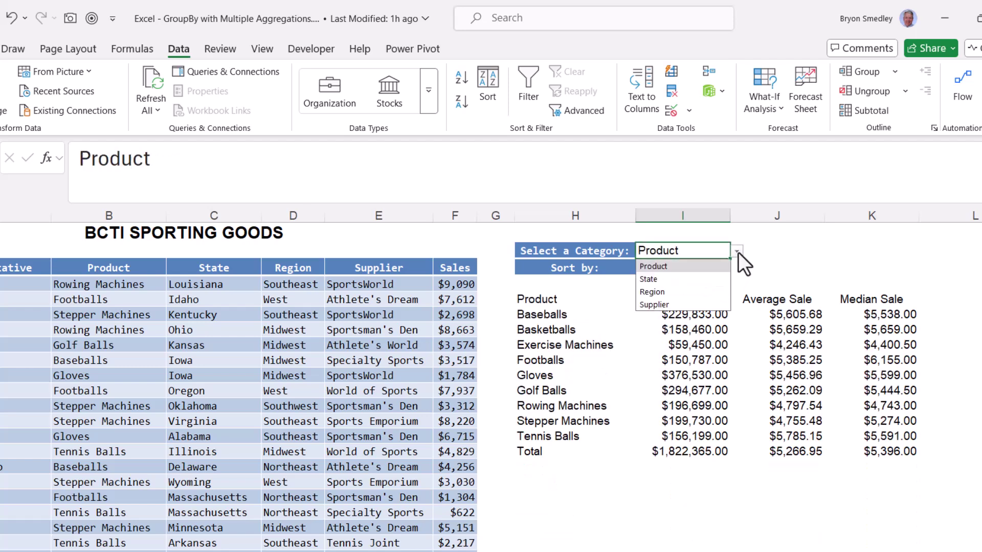
left_click(665, 303)
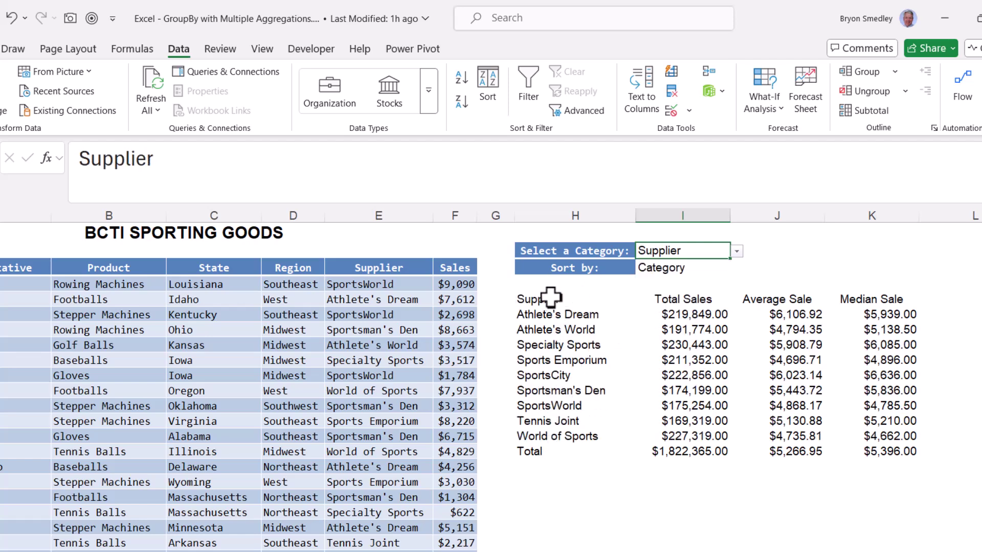
- Select the supplier summary's header row H5:K5, then its data rows and the empty rows below
left_click_drag(554, 300, 858, 452)
left_click_drag(578, 300, 867, 300)
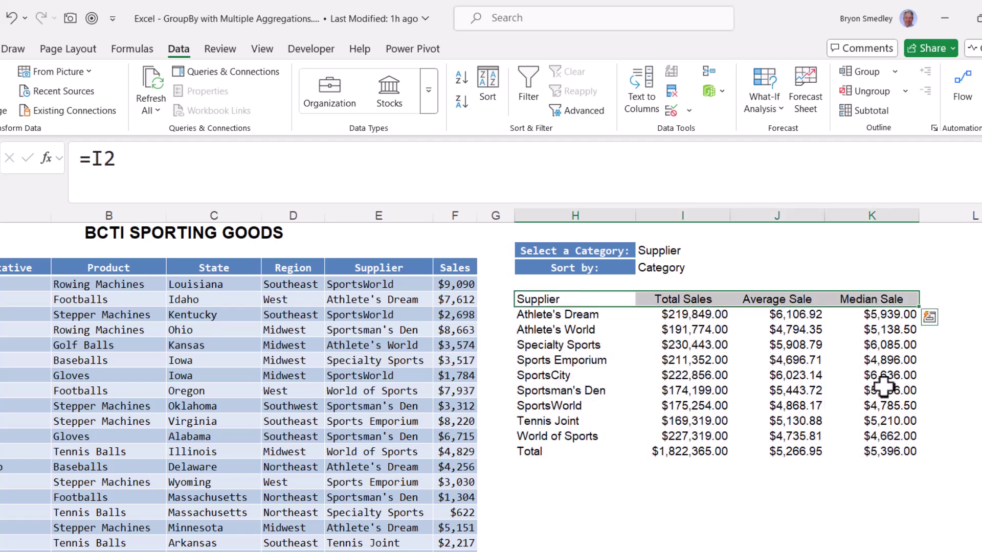
left_click_drag(532, 318, 857, 456)
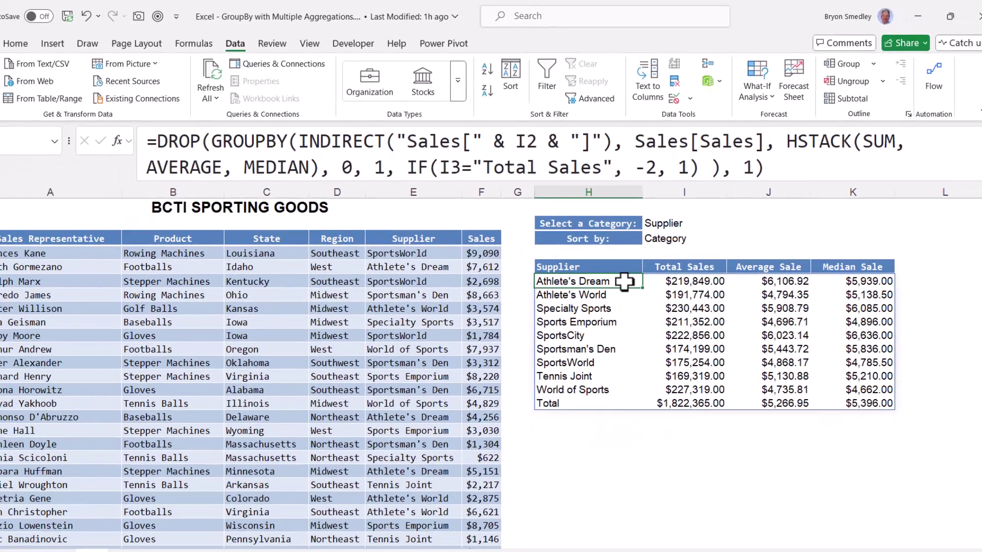
left_click_drag(616, 313, 607, 412)
left_click_drag(622, 346, 831, 496)
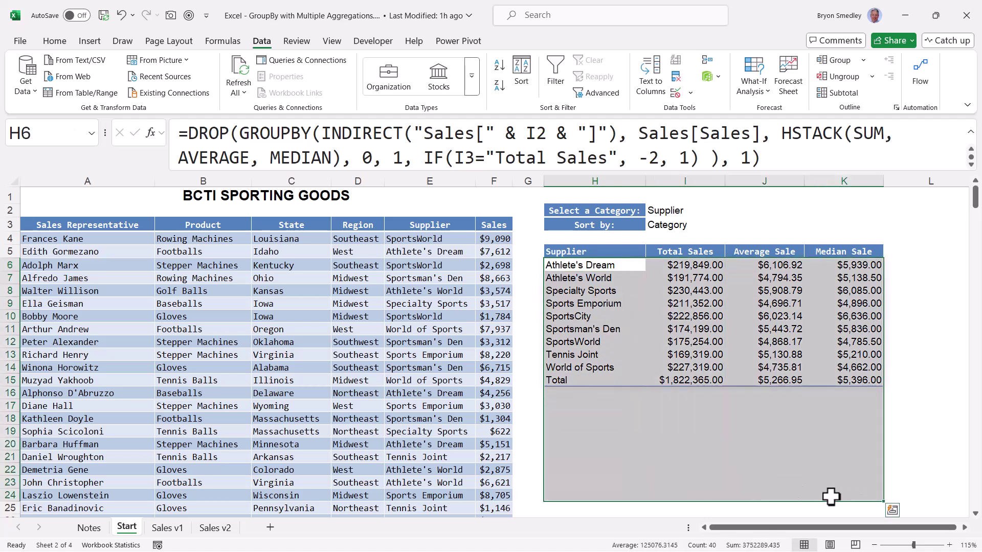
- Group the summary by State and select H6:K56, from Total up to Alabama
left_click(684, 210)
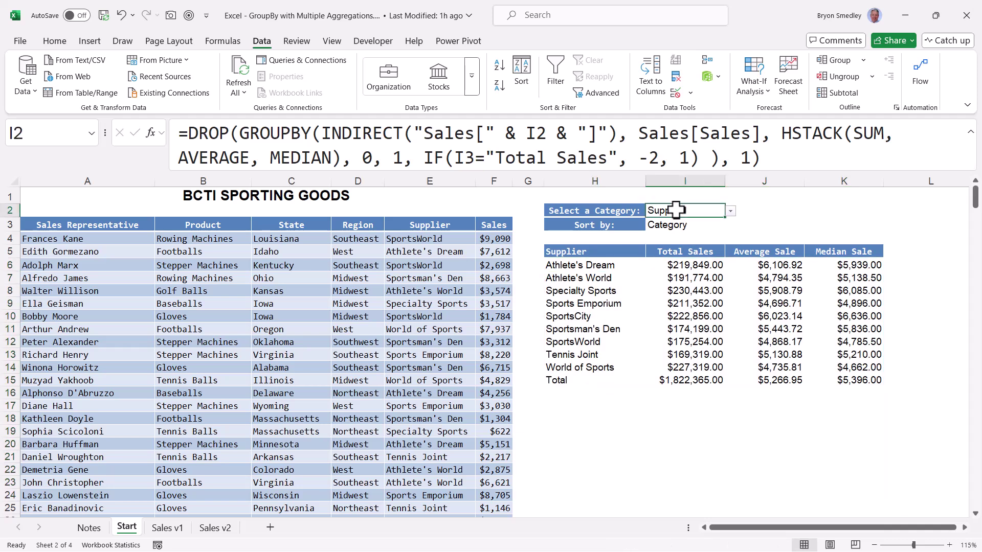
left_click(730, 211)
left_click(691, 235)
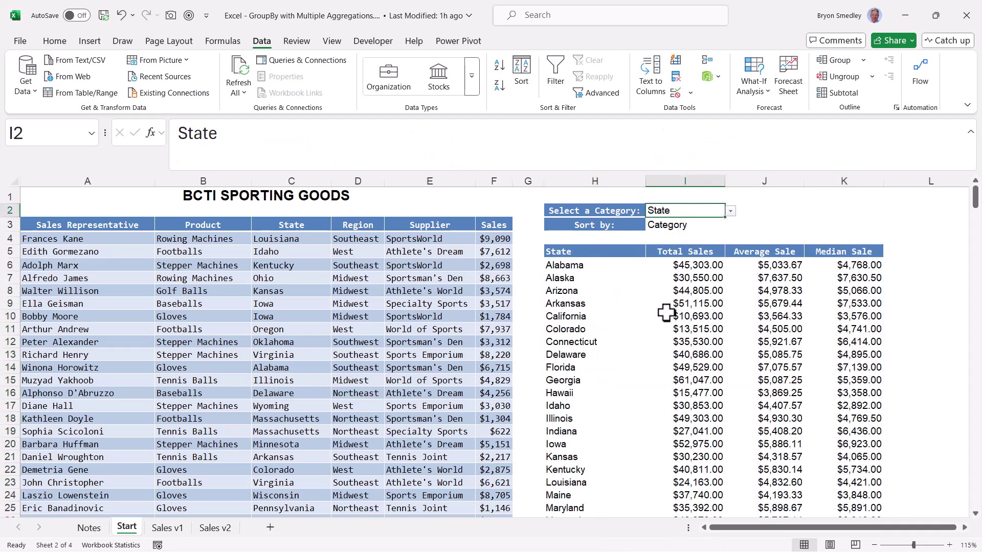
scroll(666, 313, "down", 11)
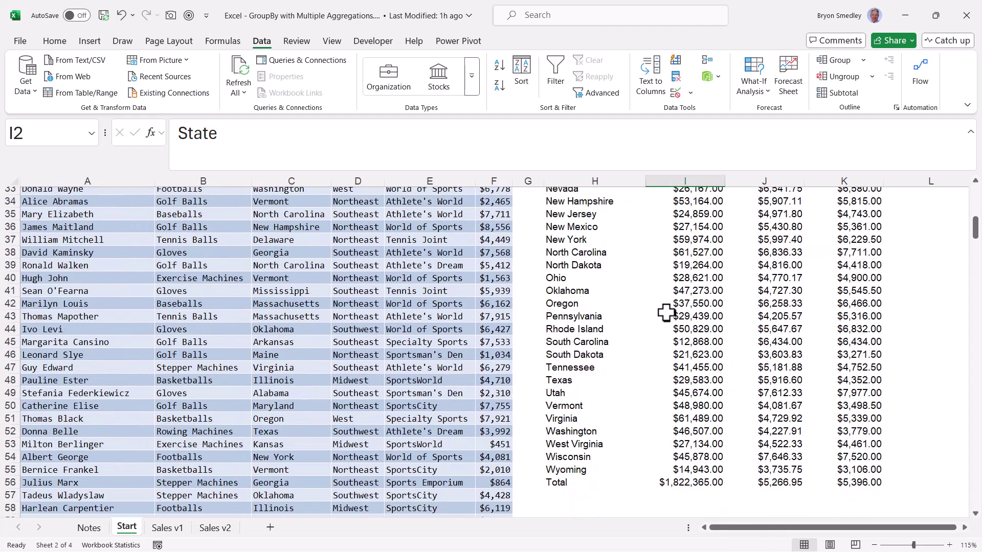
left_click(847, 484)
left_click_drag(848, 486, 588, 219)
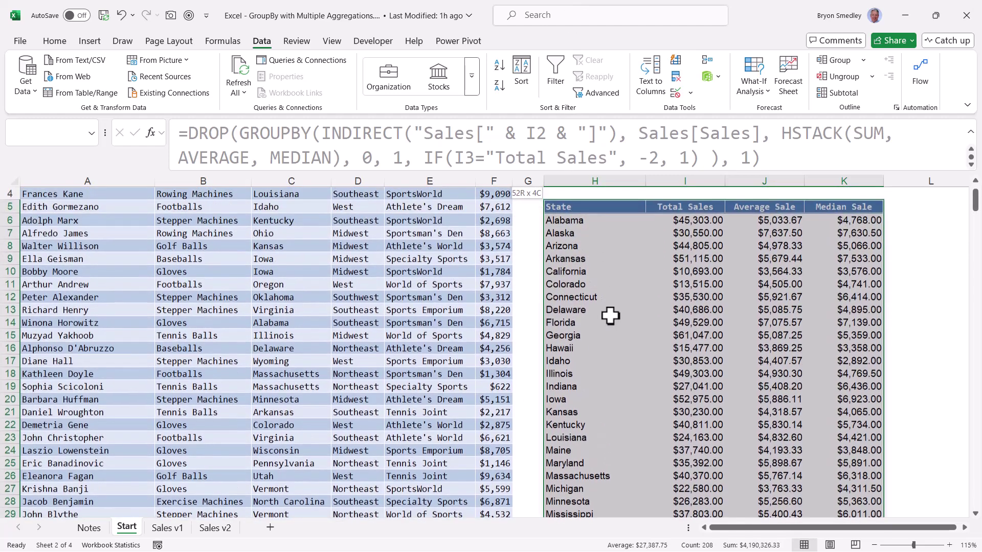
- Start a new formula-based conditional formatting rule, =H6<>"", referencing cell H6
left_click(52, 41)
left_click(502, 76)
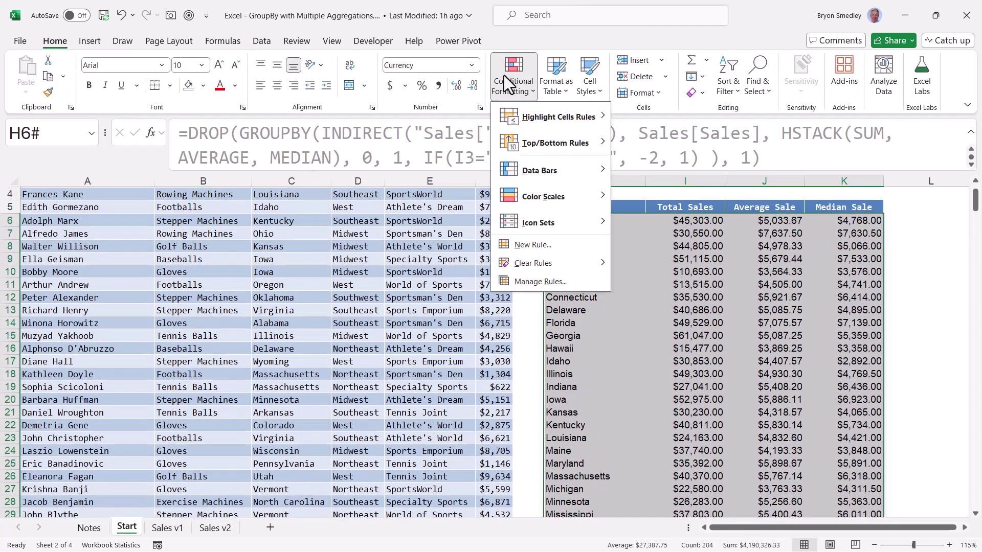
left_click(509, 240)
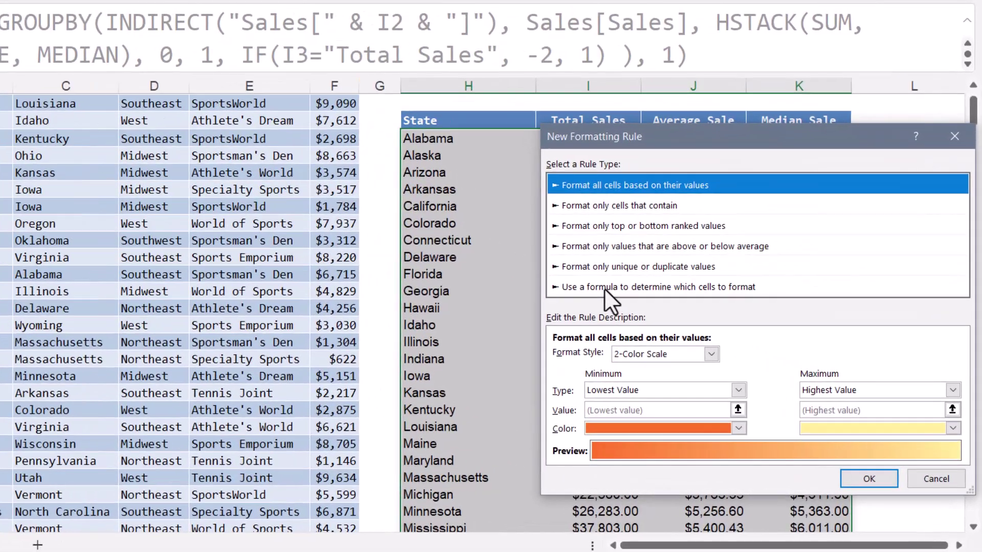
left_click(699, 333)
left_click(515, 333)
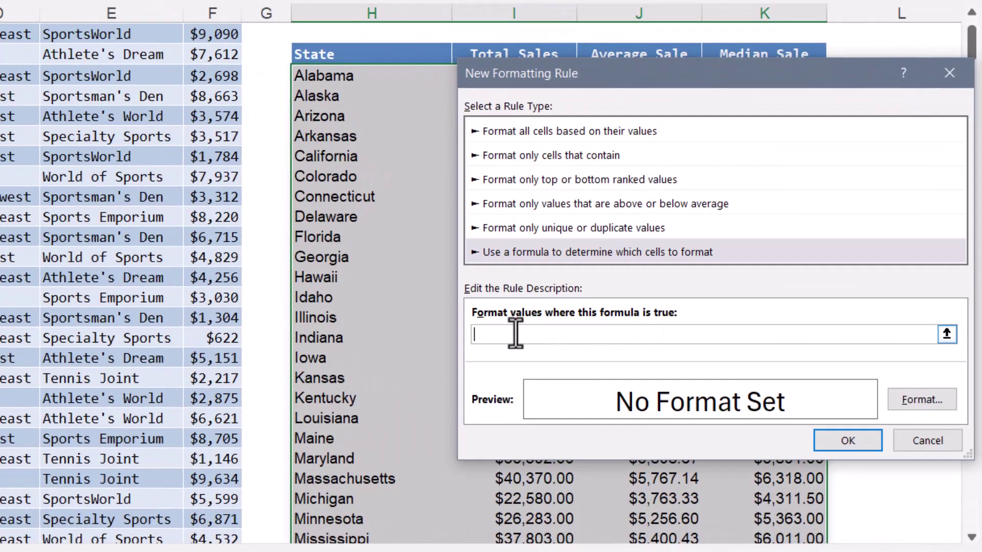
left_click(352, 78)
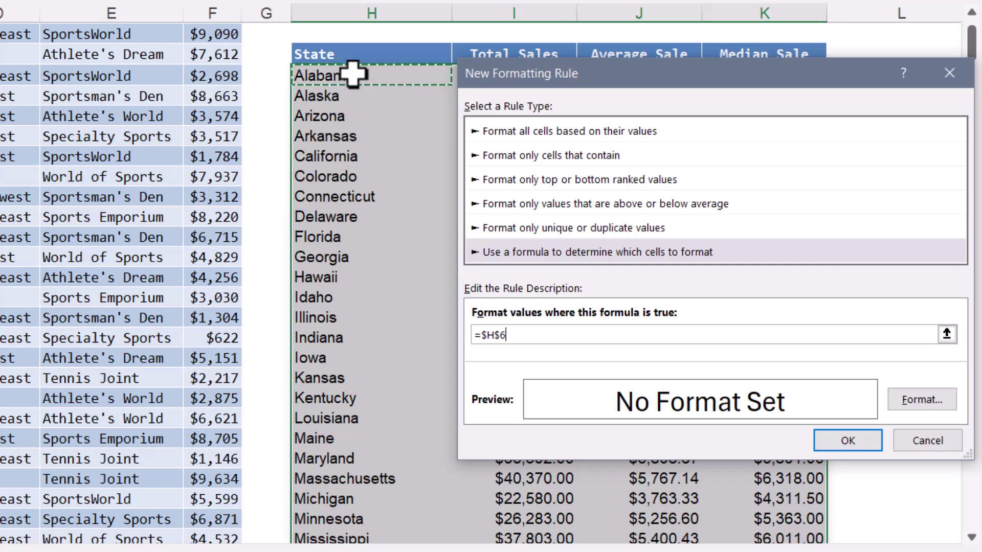
scroll(438, 4, "up", 1)
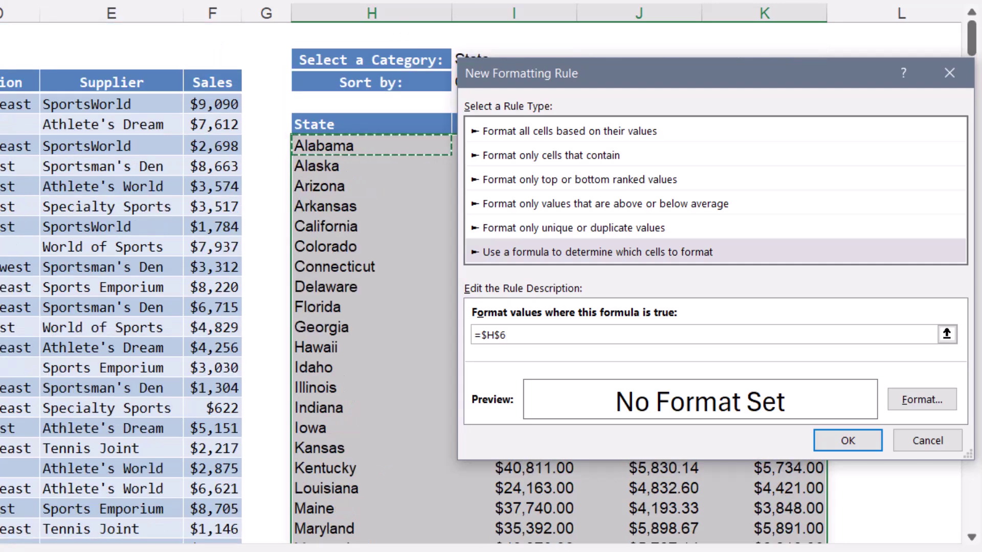
key("F4")
key("F4")
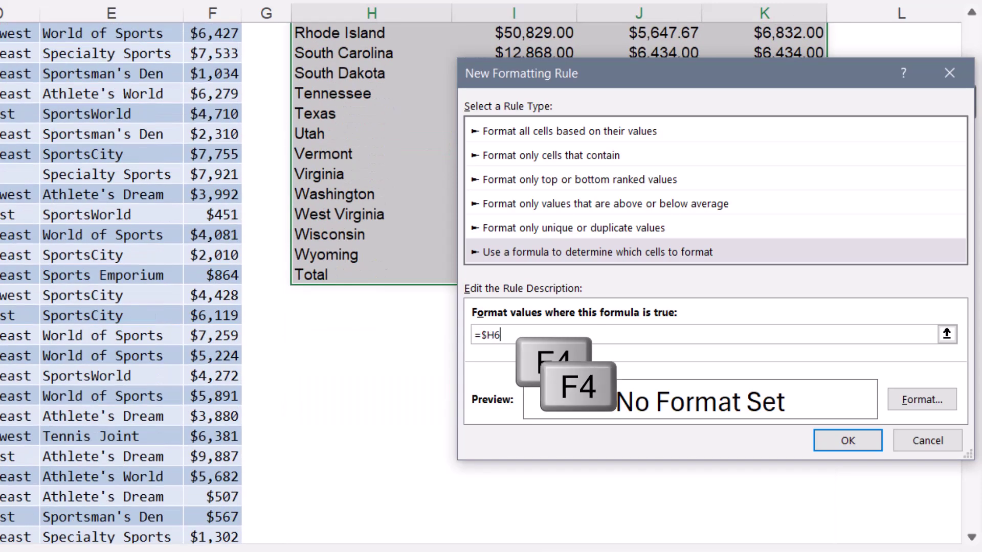
key("F4")
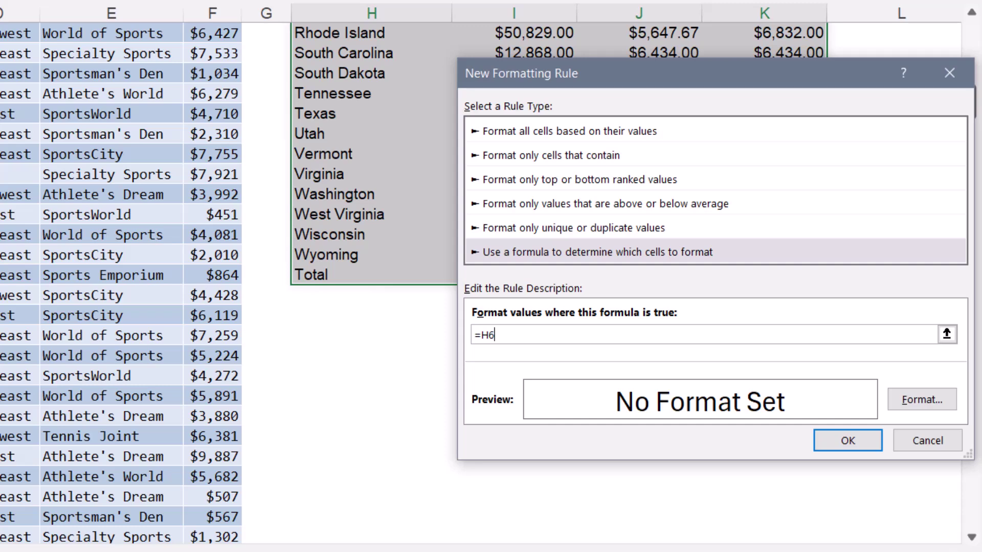
- Give the rule an outline border format and save it
left_click(920, 401)
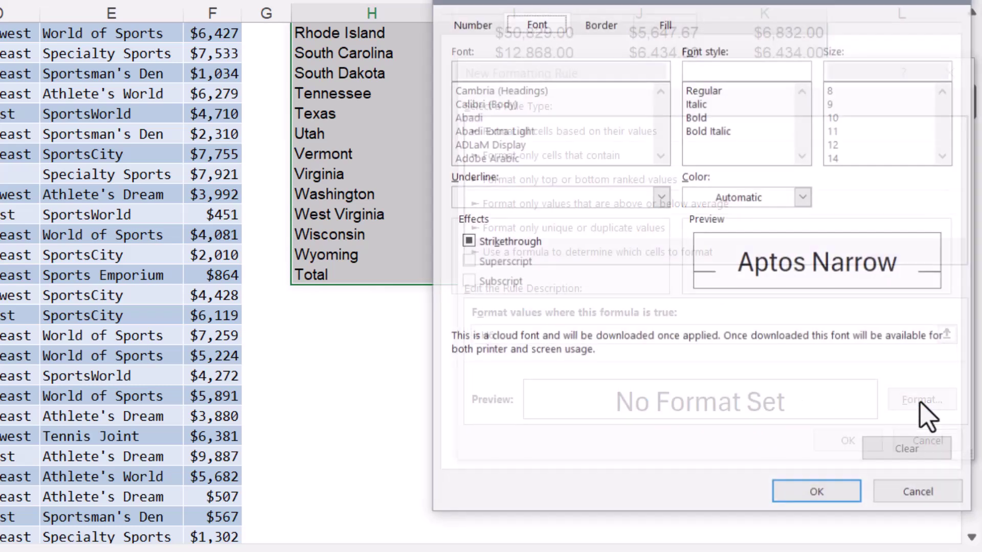
left_click(609, 25)
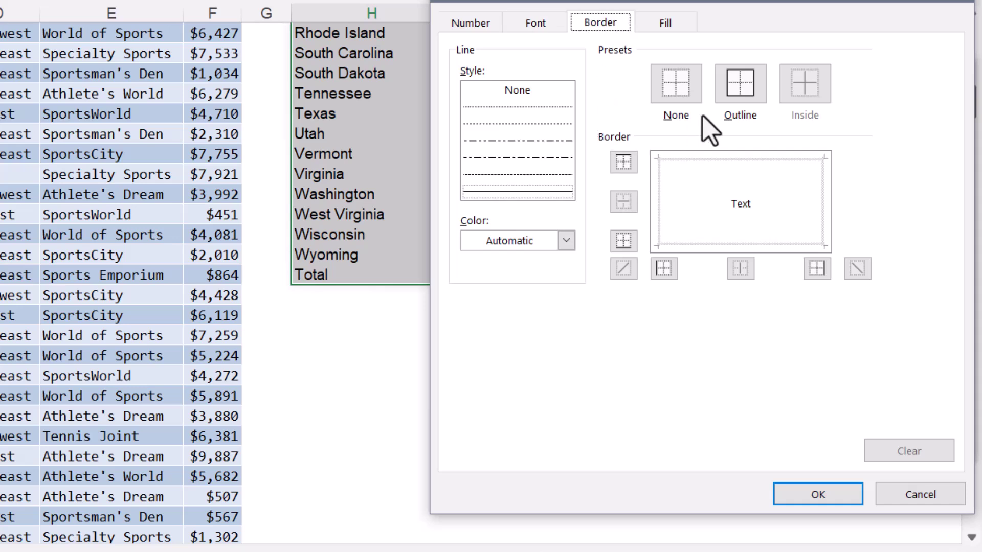
left_click(740, 88)
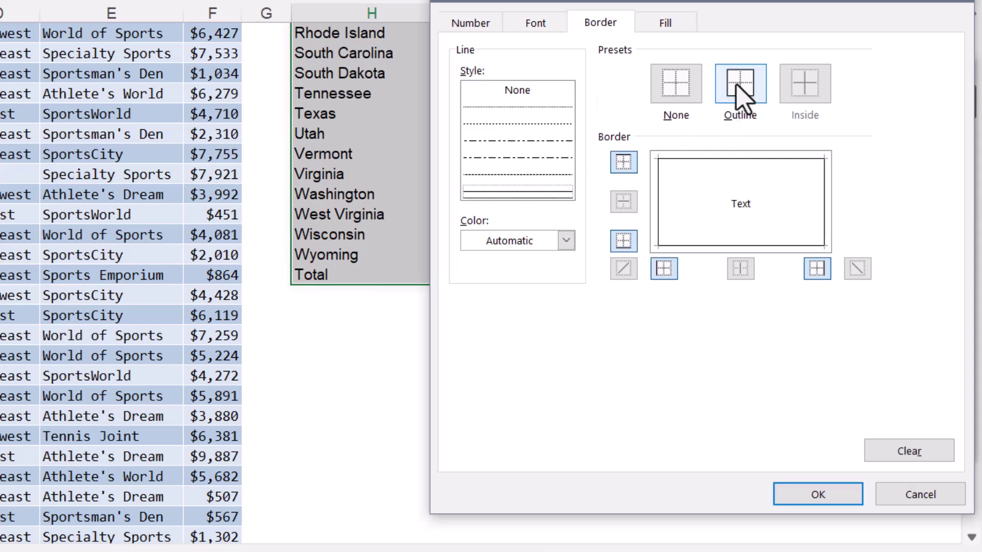
left_click(789, 498)
left_click(508, 335)
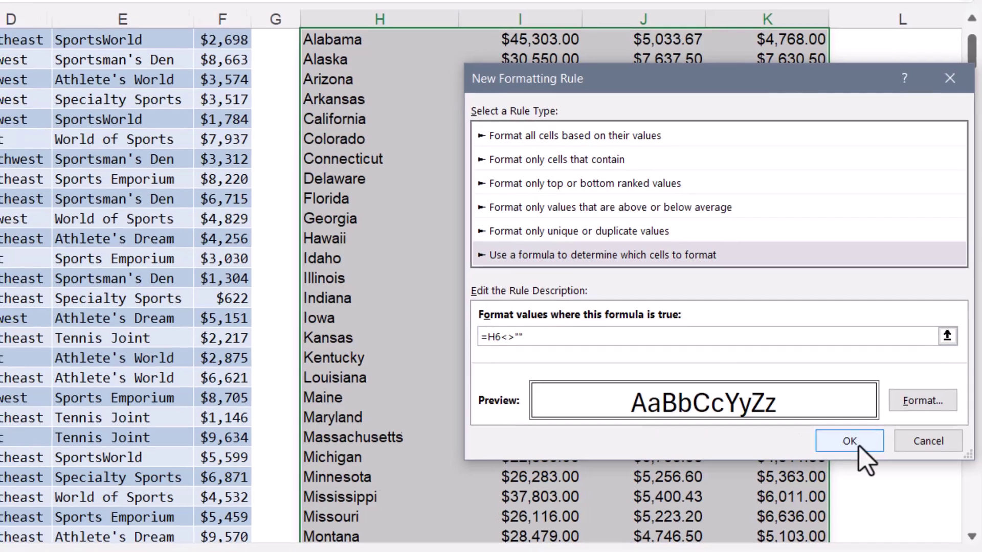
left_click(851, 443)
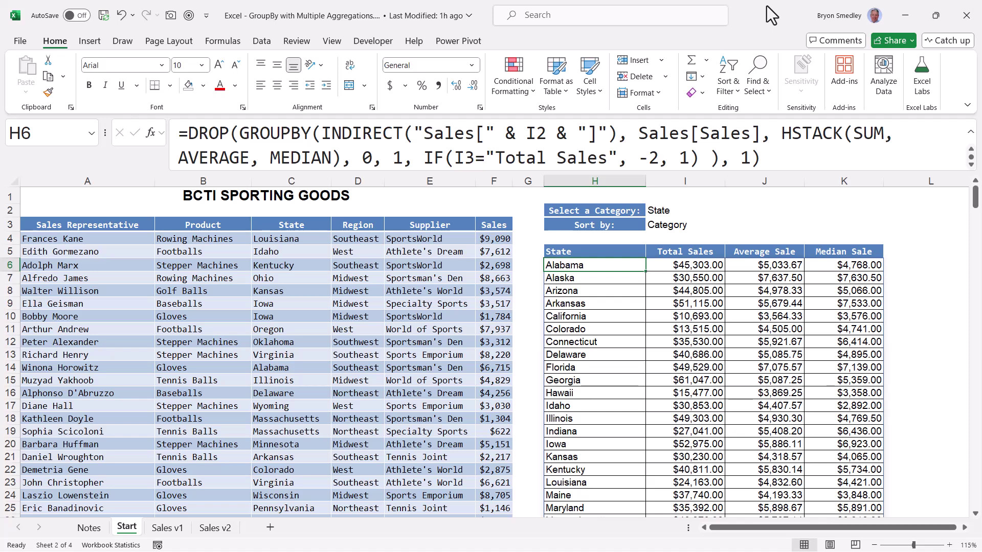
left_click(669, 215)
left_click(735, 217)
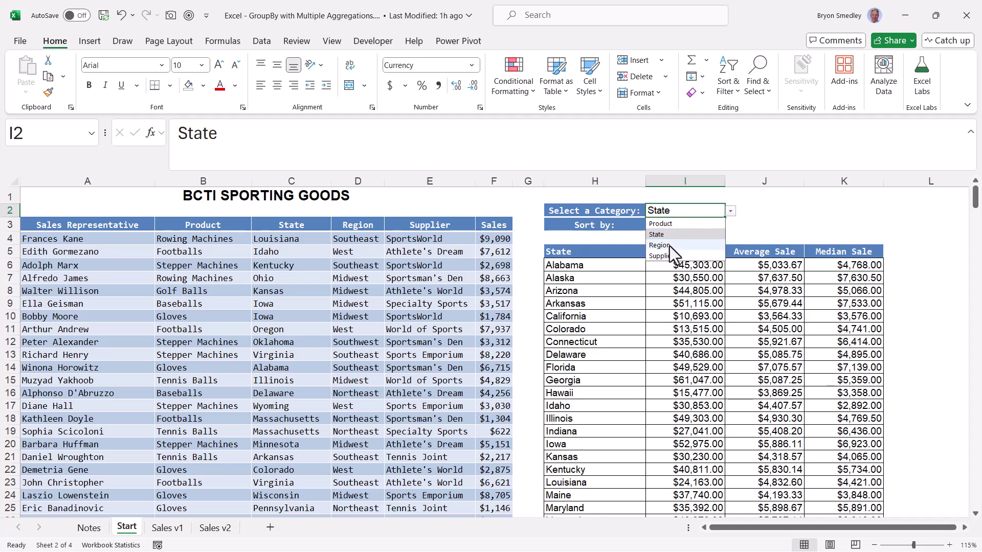
left_click(669, 246)
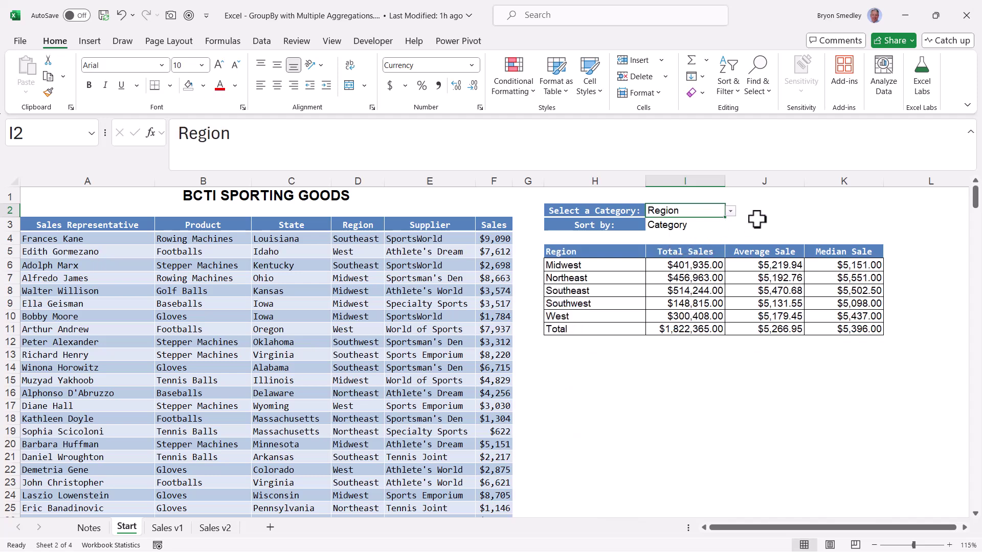
key("alt+Down")
left_click(682, 225)
left_click(733, 210)
left_click(676, 254)
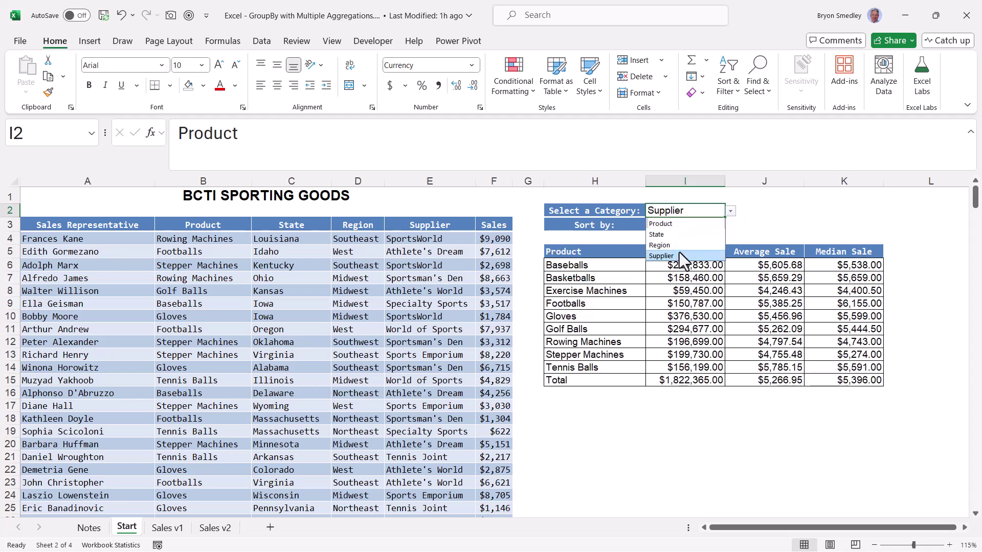
left_click(594, 379)
left_click_drag(650, 377, 820, 378)
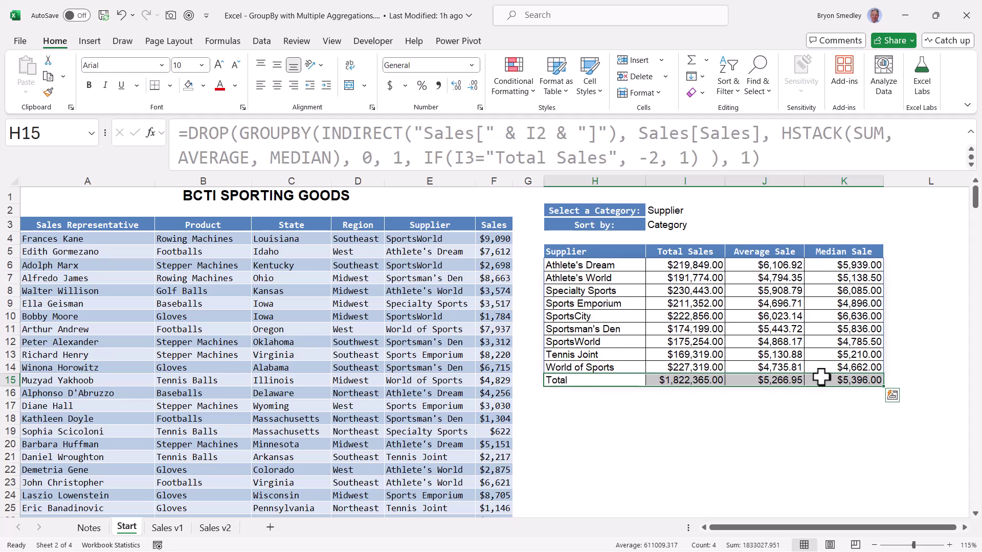
left_click(691, 211)
left_click(731, 211)
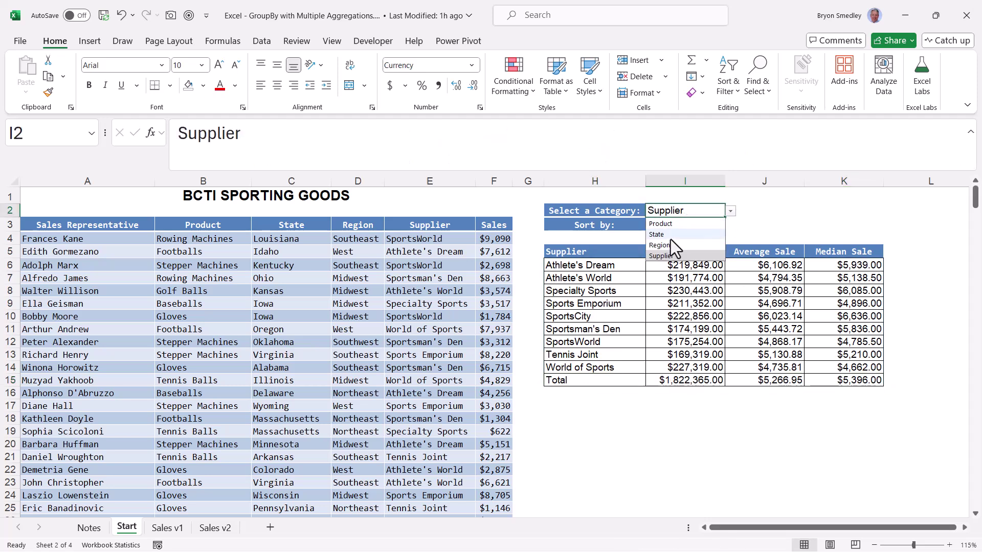
left_click(670, 238)
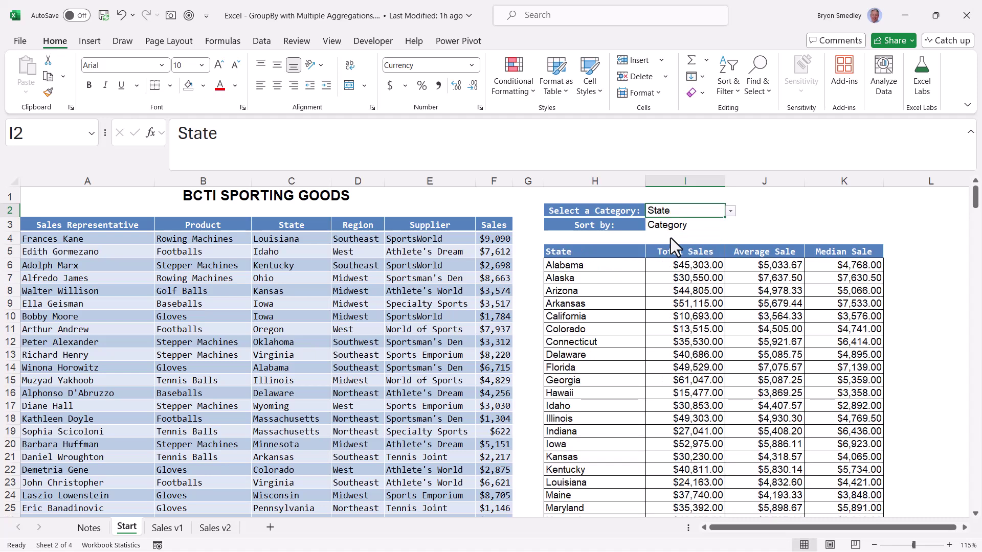
- Select H6:K56 and start a formula-based conditional formatting rule =$H6="Total"
left_click(611, 265)
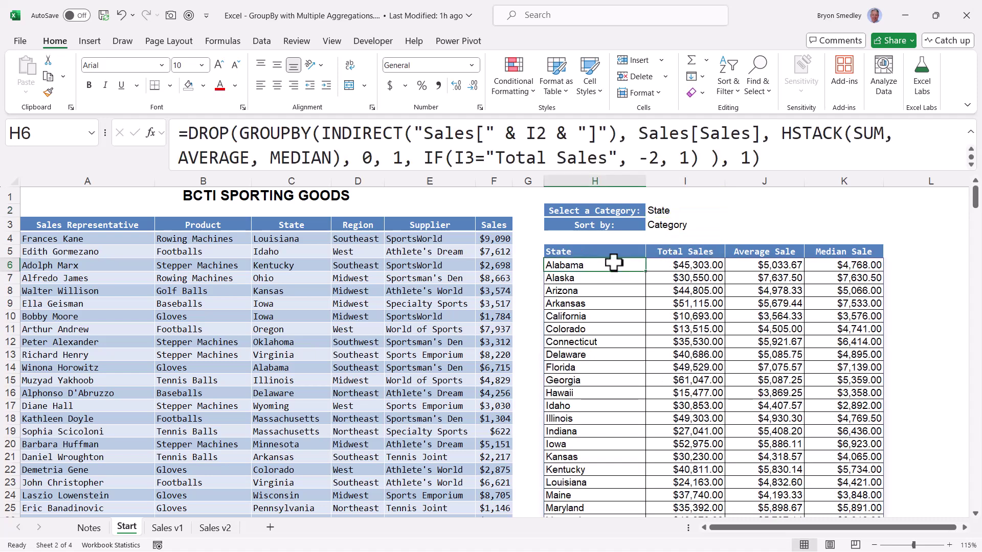
left_click_drag(608, 267, 847, 491)
scroll(708, 339, "up", 11)
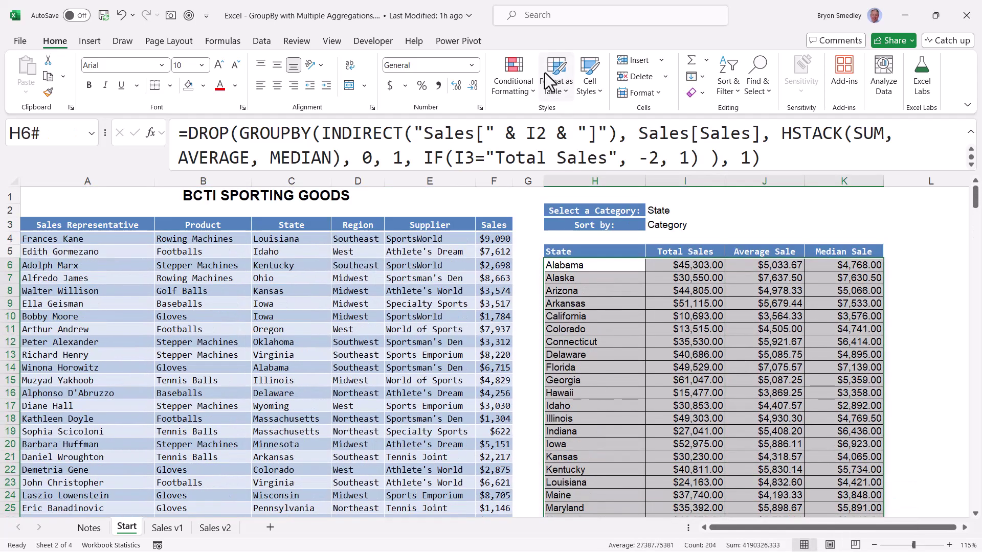
left_click(501, 72)
left_click(532, 245)
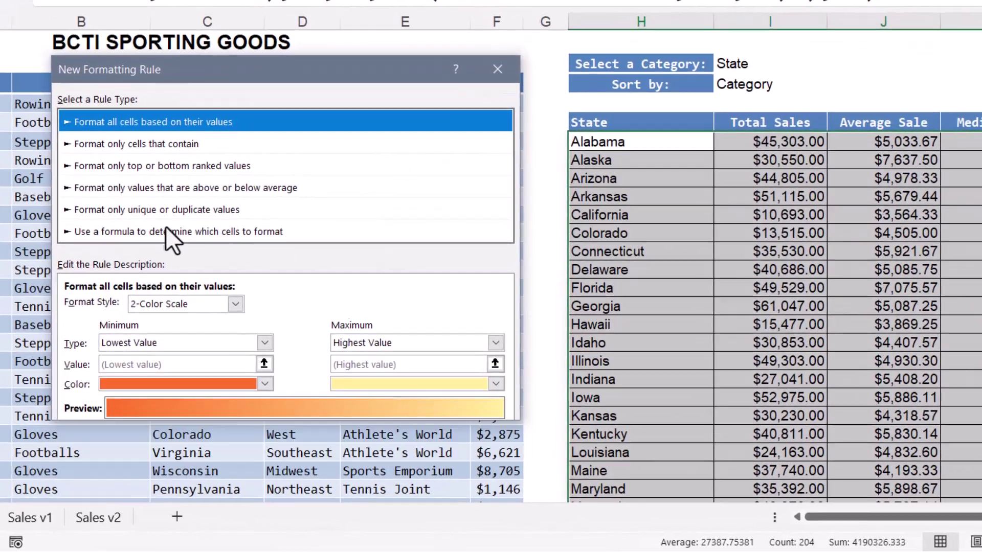
left_click(266, 327)
left_click(187, 296)
type("=")
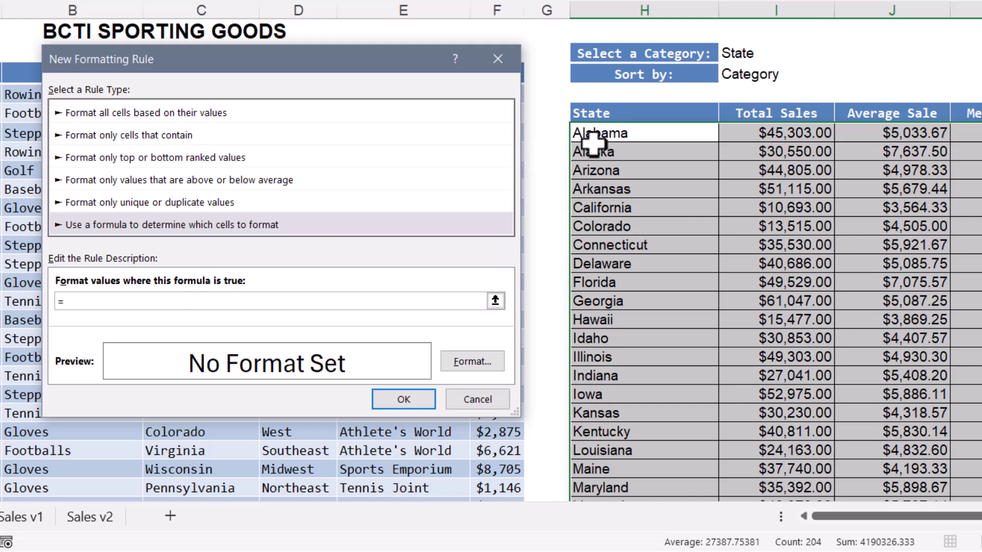
left_click(622, 133)
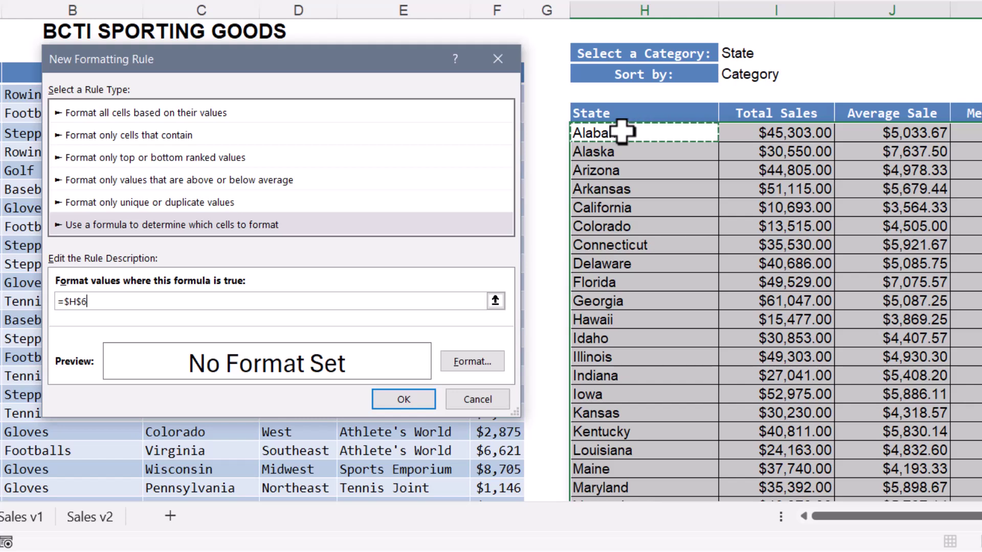
key("F4")
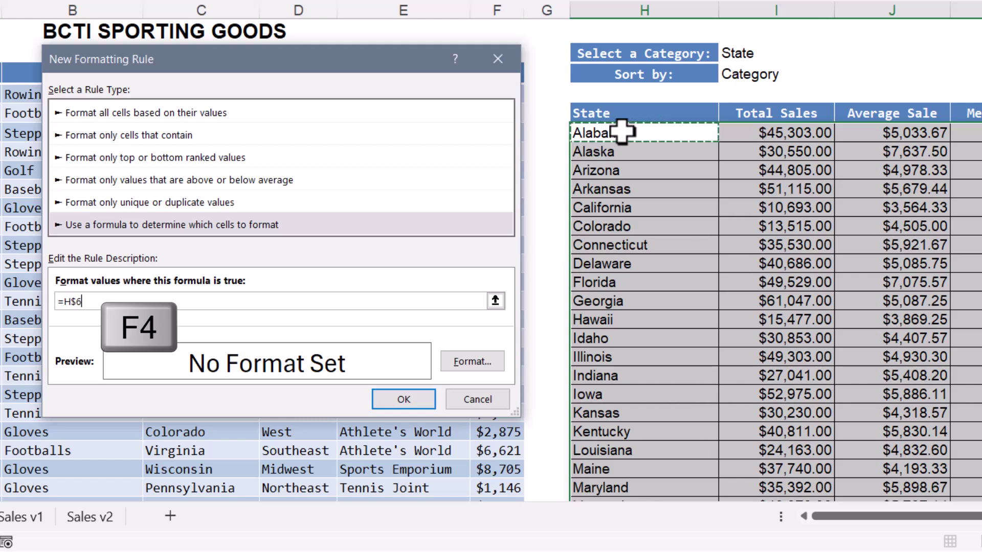
key("F4")
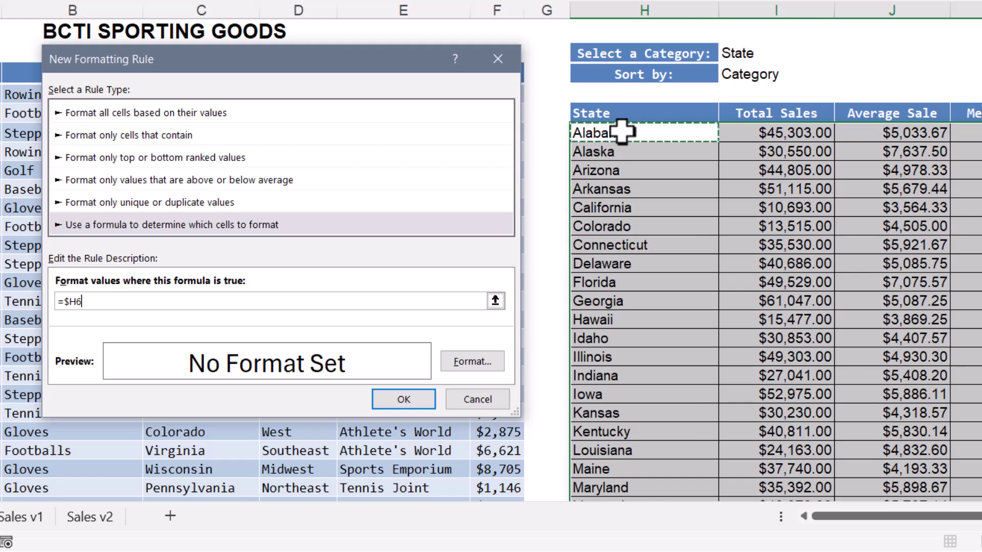
type("=")
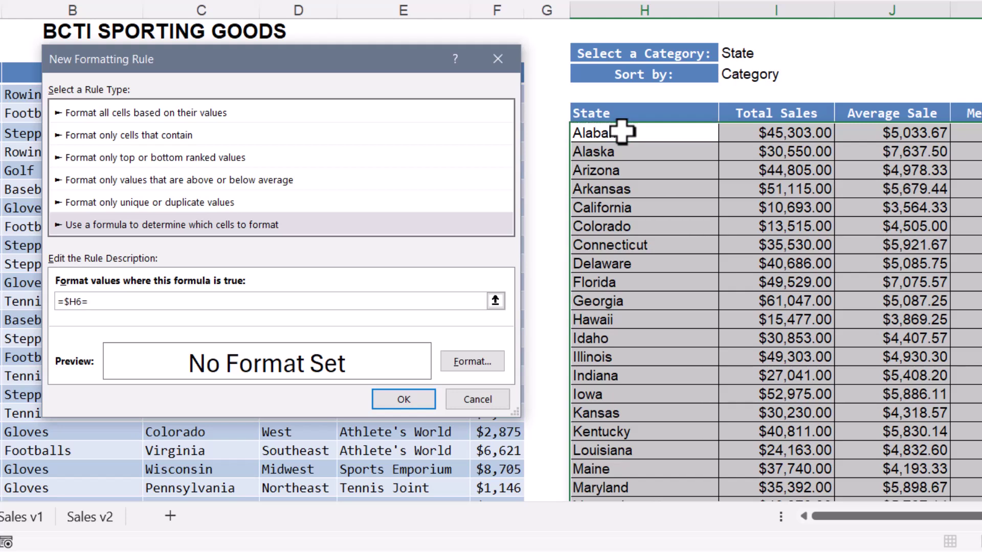
type("\"Total\"")
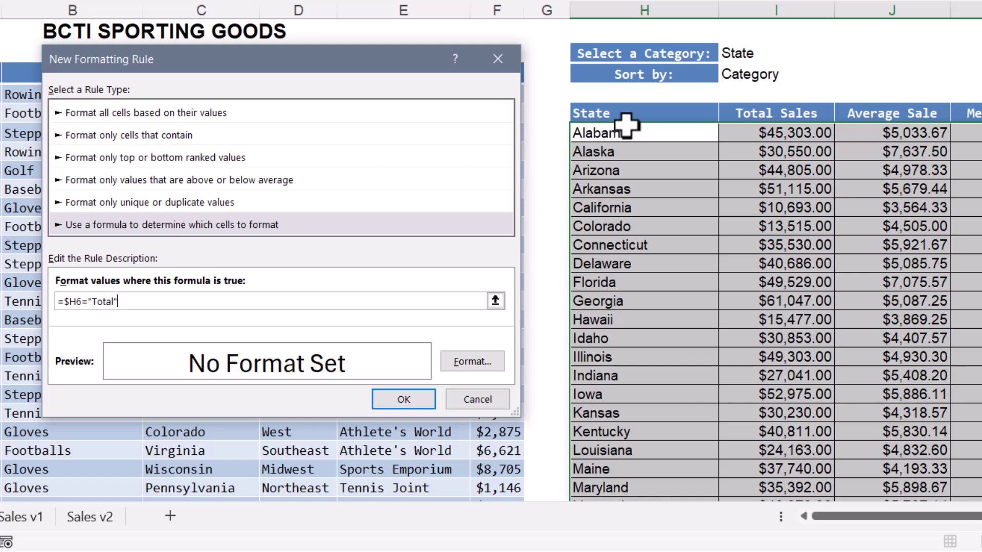
- Format the rule with a blue fill and white Bold Italic text, and save it
left_click(472, 361)
left_click(247, 12)
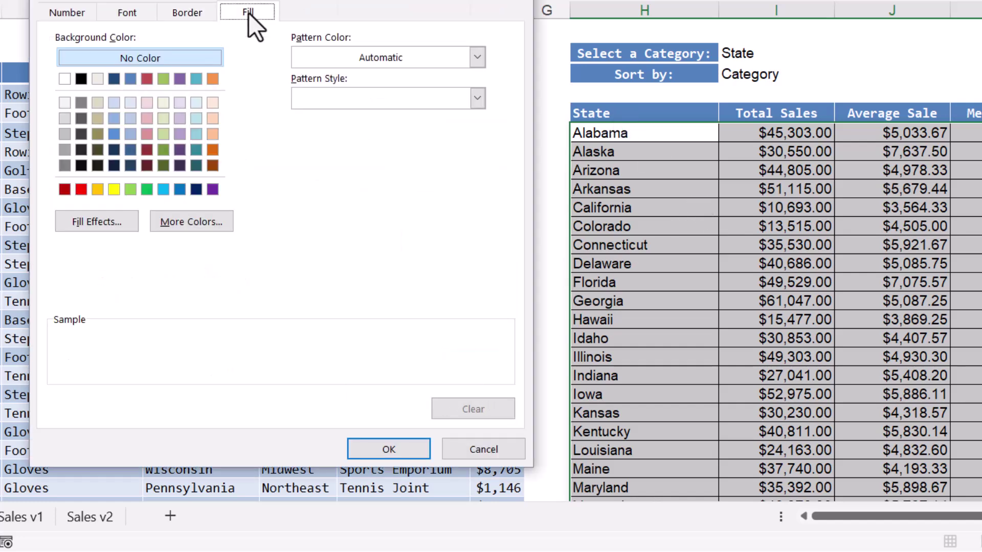
left_click(131, 82)
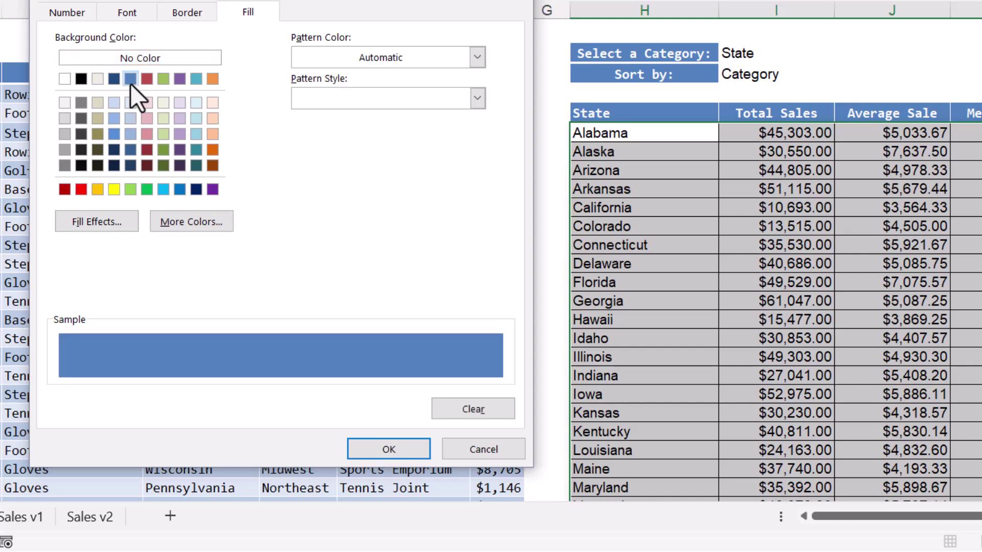
left_click(130, 10)
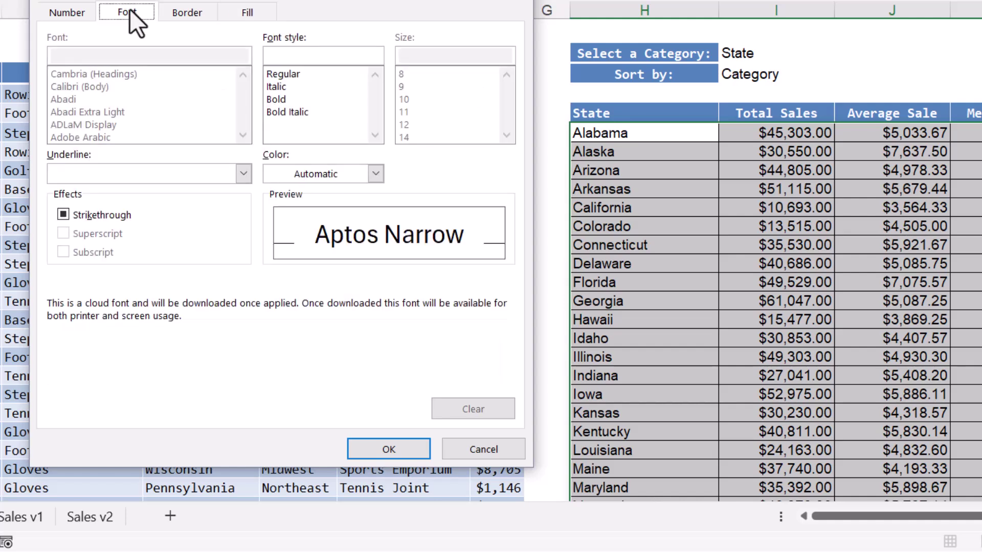
left_click(293, 111)
left_click(377, 173)
left_click(275, 253)
left_click(364, 441)
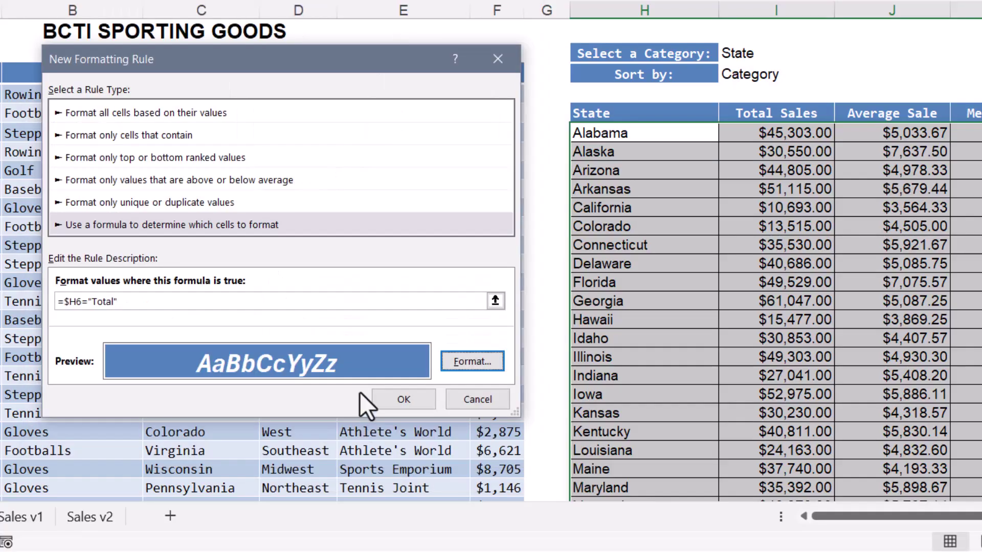
left_click(403, 399)
- Set I2 to Product, then Region, and return to the report's formula cell H6
scroll(629, 358, "down", 10)
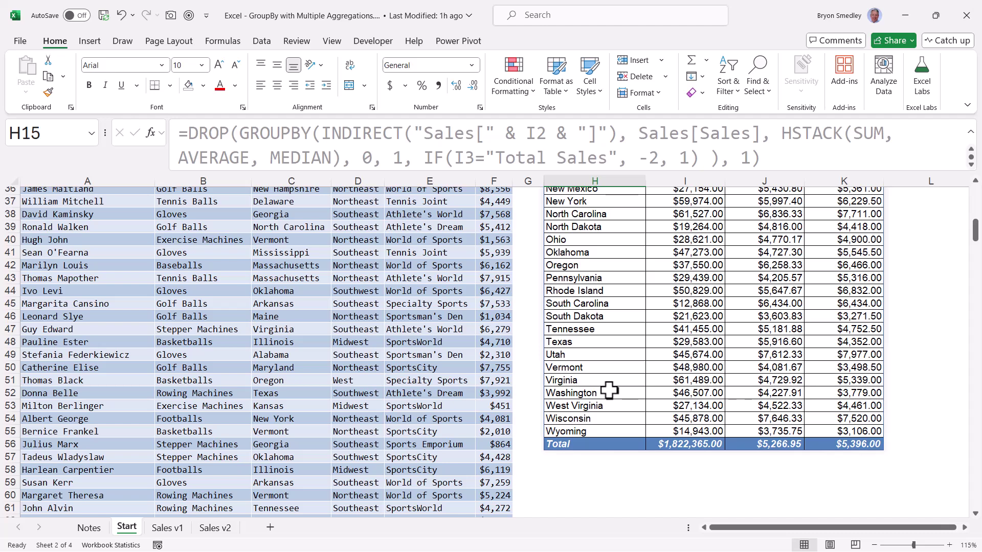
scroll(608, 391, "up", 12)
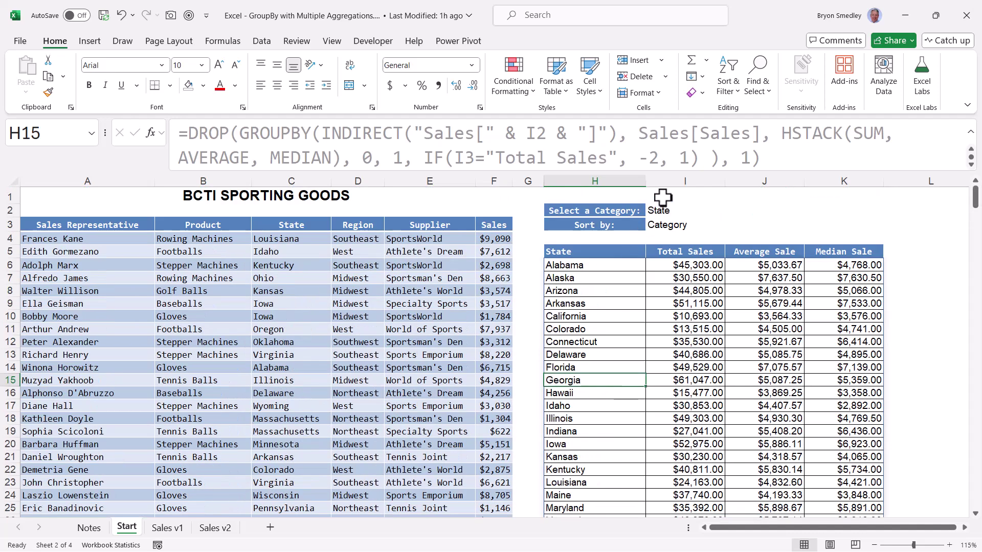
left_click(675, 210)
left_click(730, 211)
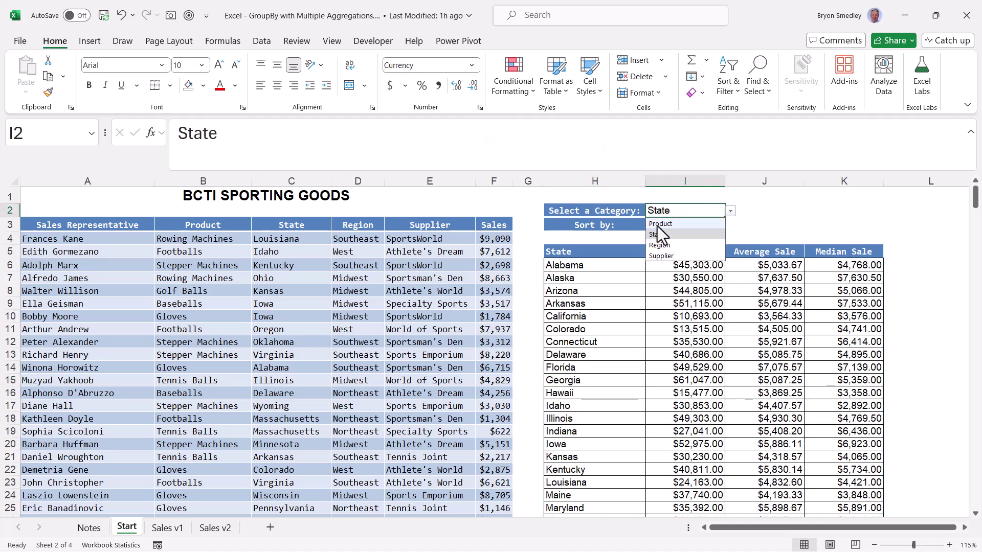
left_click(659, 223)
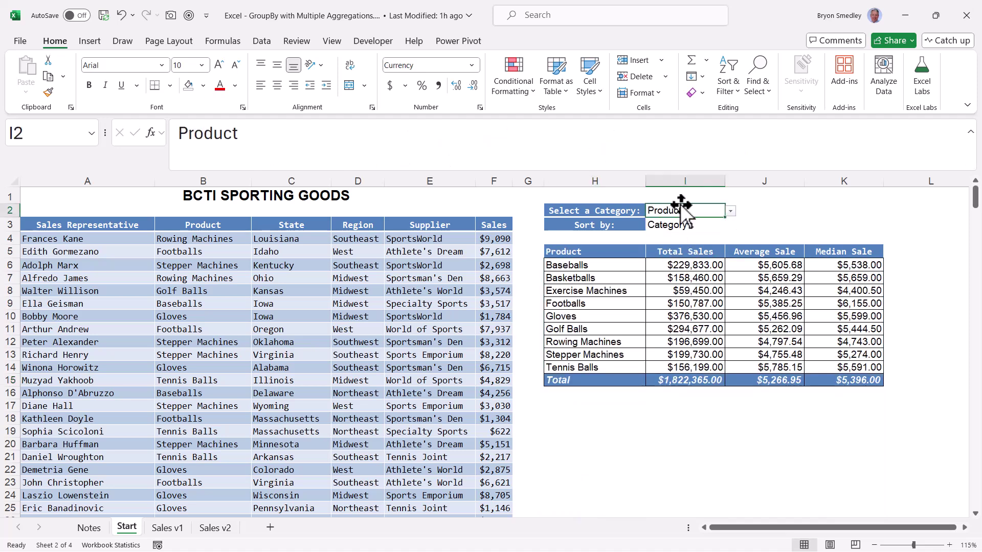
left_click(730, 211)
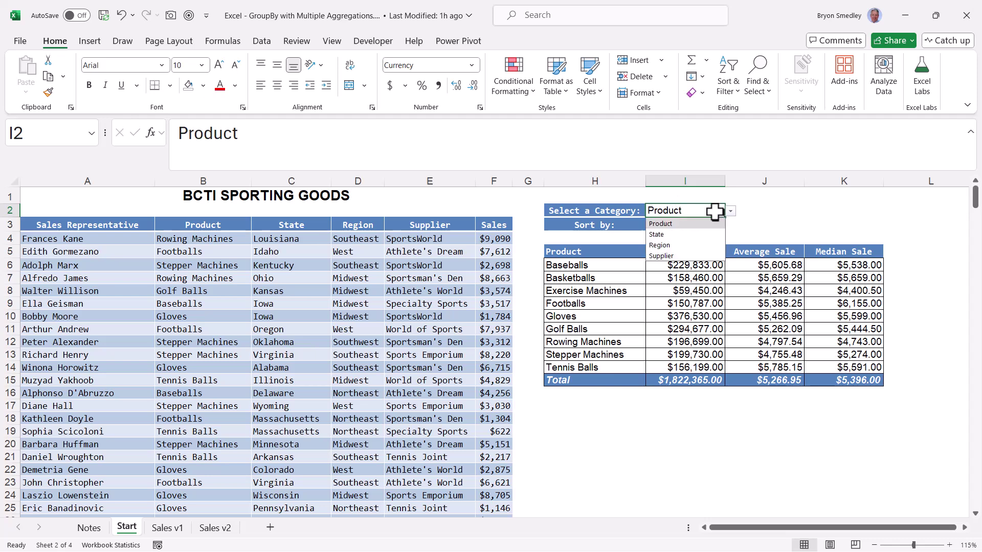
left_click(670, 243)
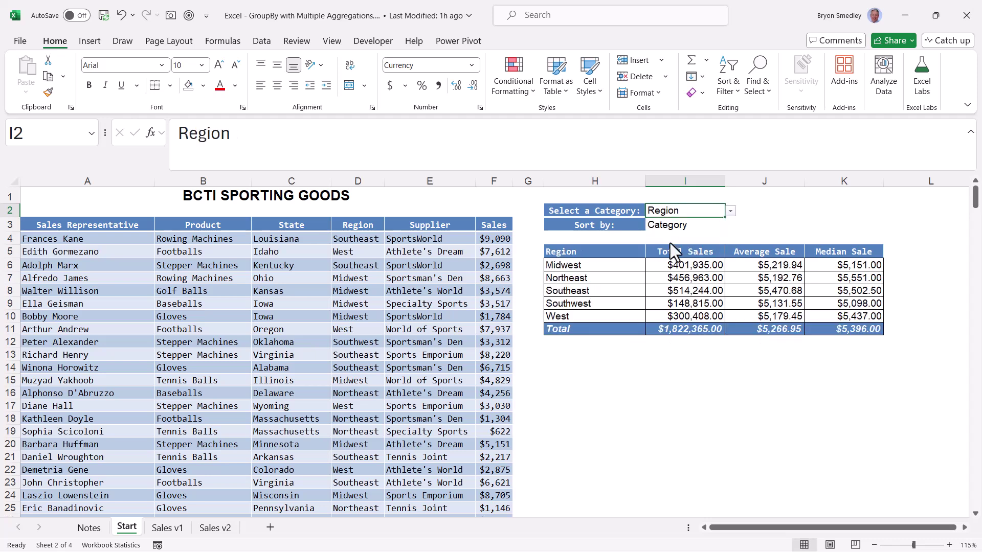
key("Left")
key("Down")
key("Down")
key("Down")
key("Down")
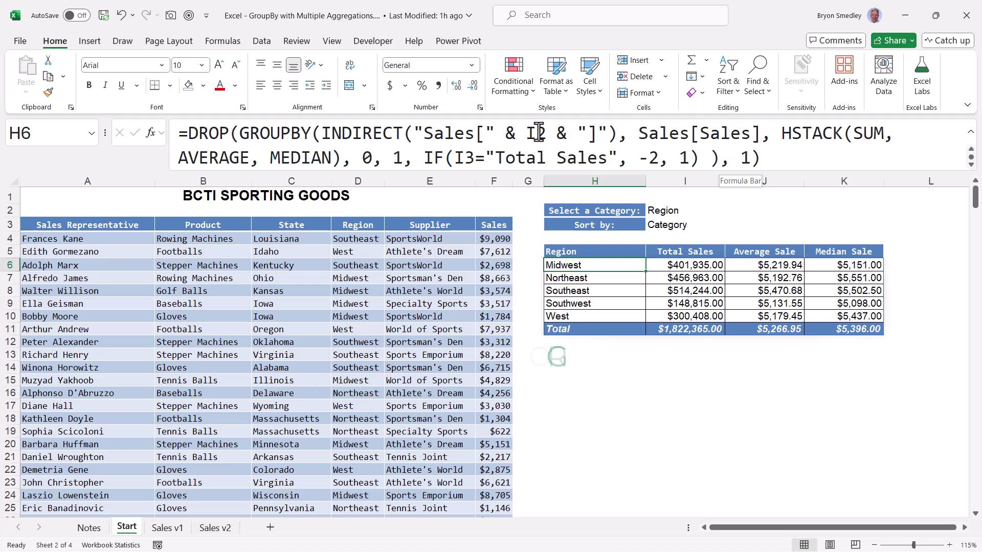
left_click_drag(240, 134, 317, 137)
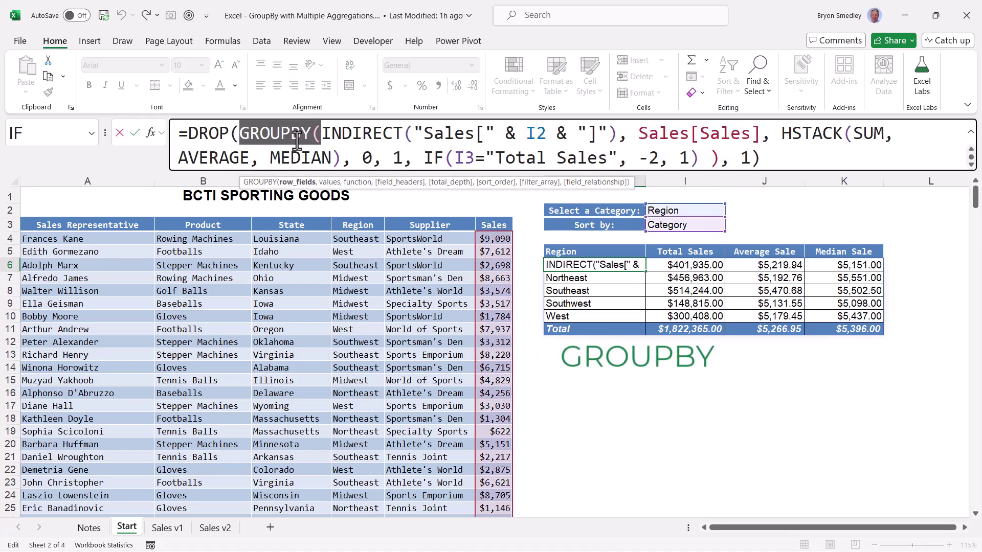
left_click_drag(783, 137, 340, 163)
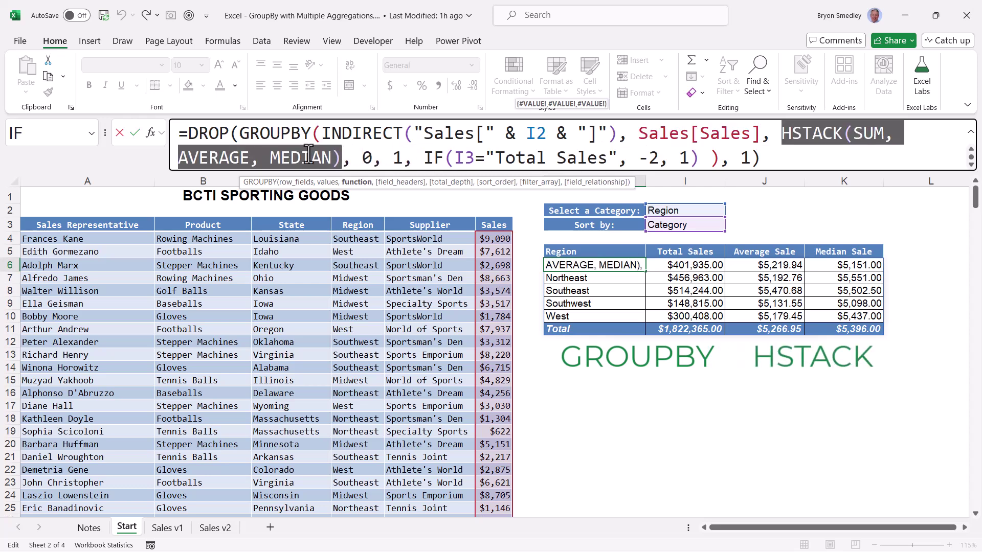
left_click_drag(188, 134, 238, 133)
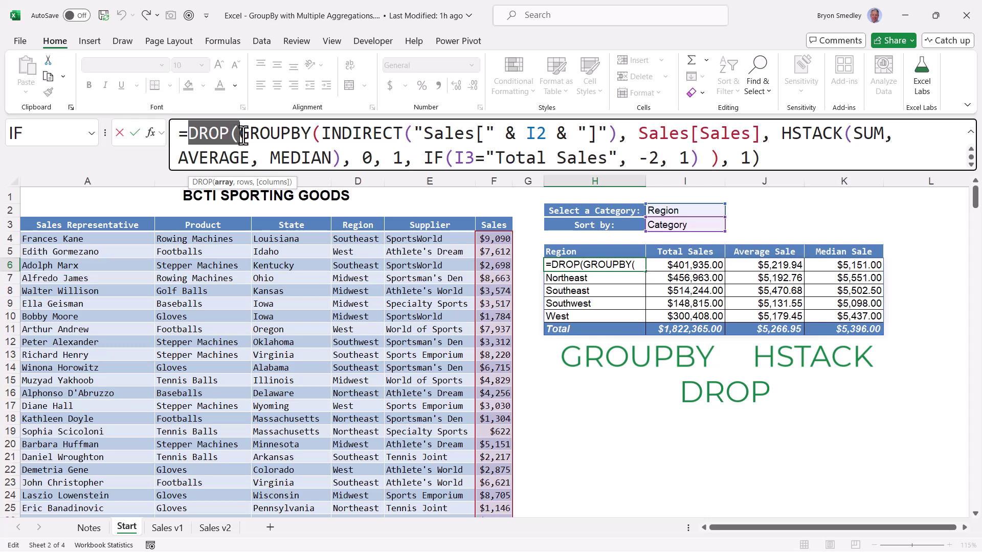
left_click_drag(319, 136, 604, 135)
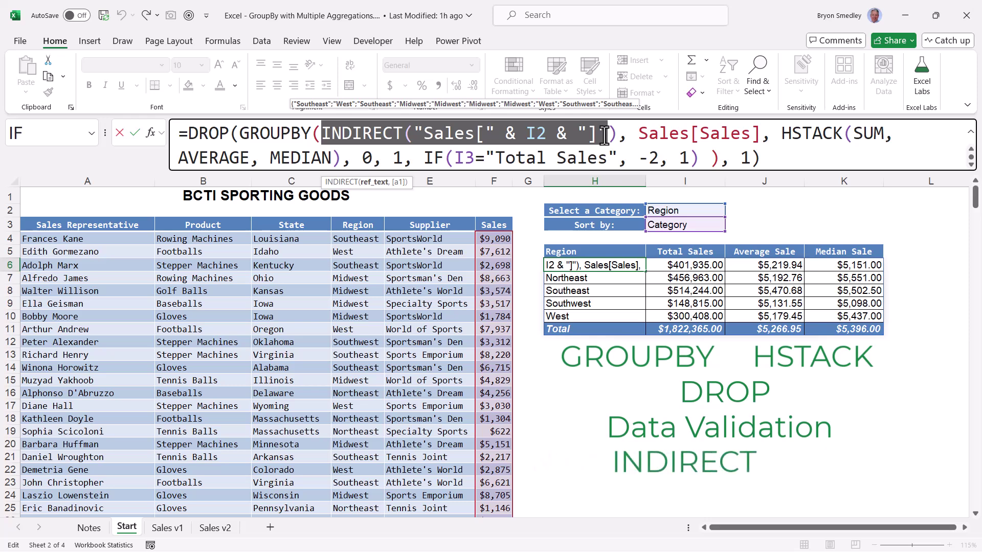
left_click_drag(423, 158, 700, 159)
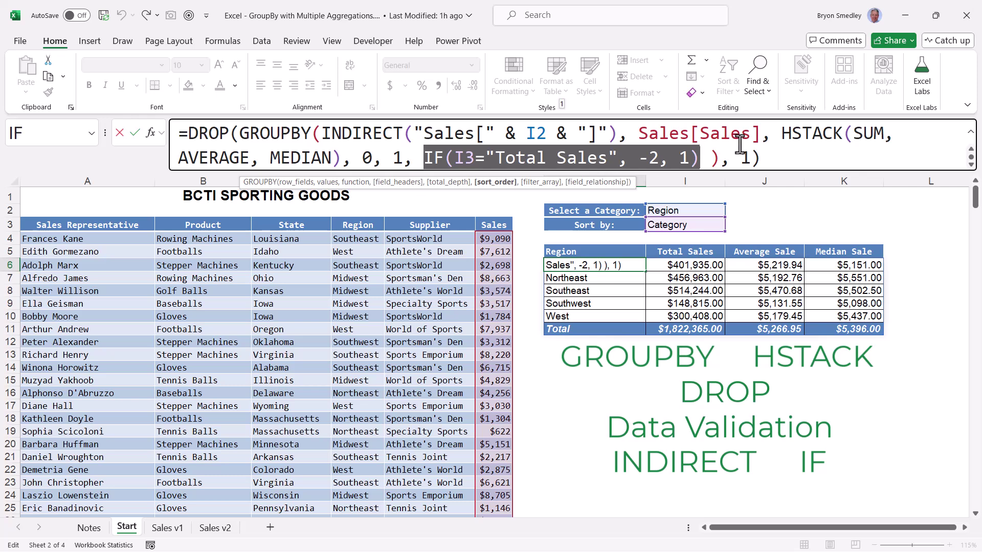
- Leave the formula unchanged and pick Supplier from I2's category dropdown, listing suppliers Athlete's Dream to World of Sports
key("Escape")
left_click(596, 250)
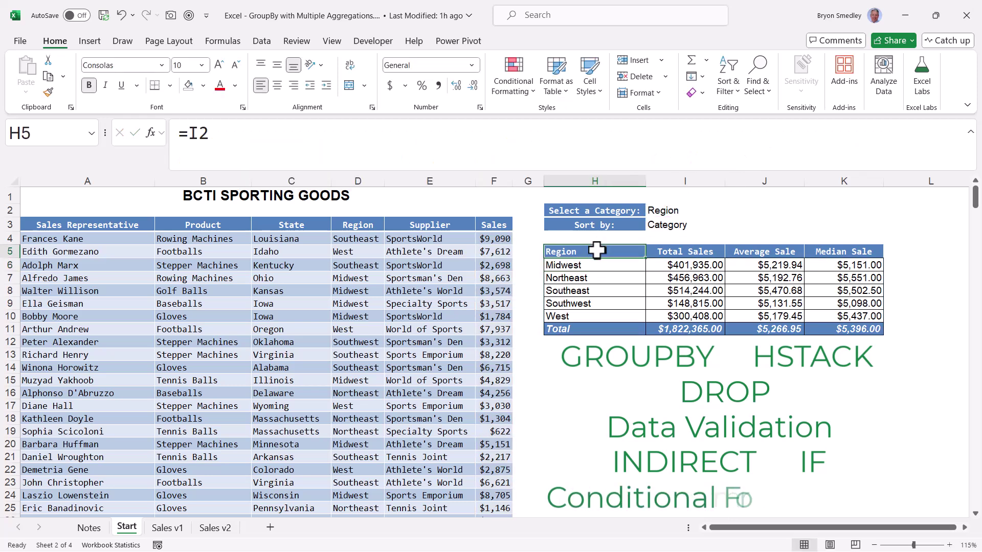
left_click_drag(596, 250, 841, 323)
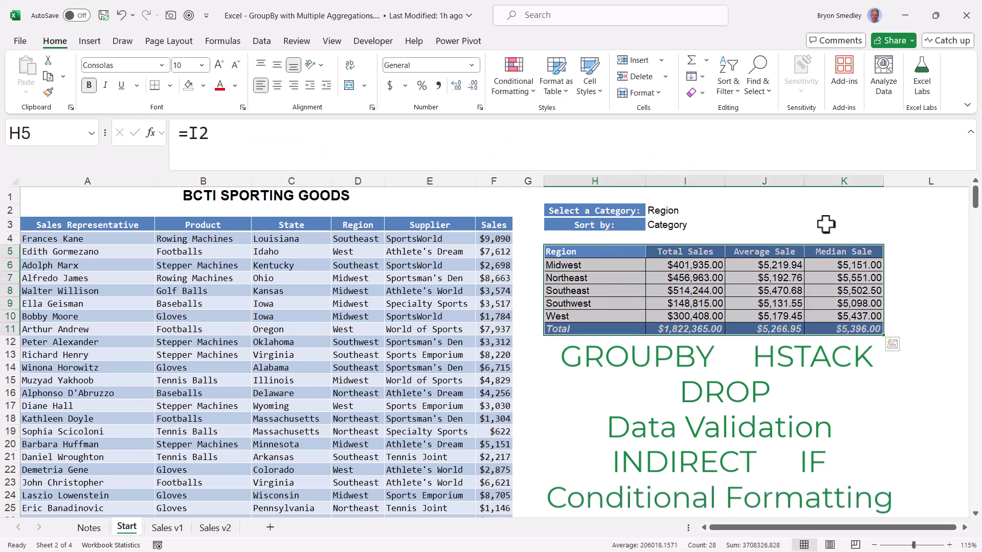
left_click(826, 224)
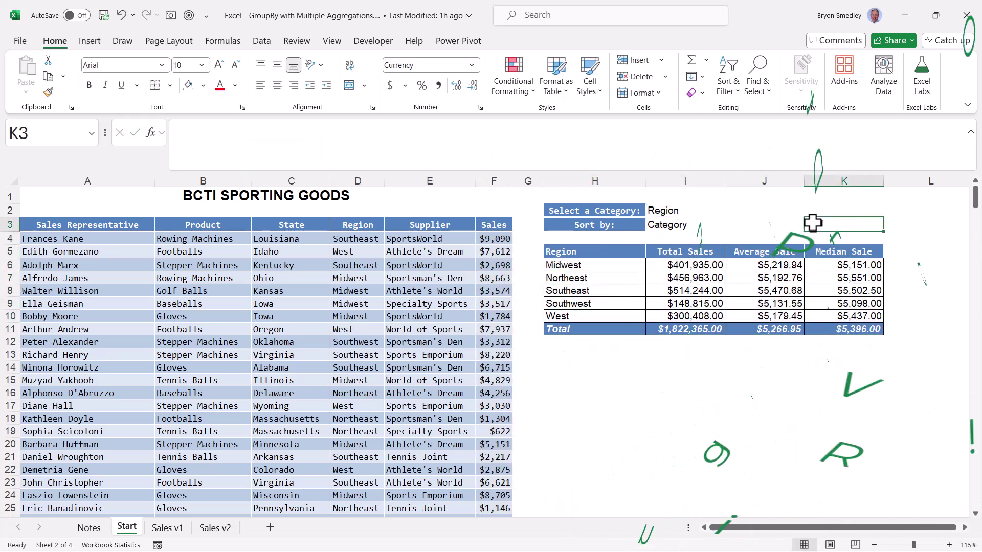
left_click(688, 212)
left_click(730, 211)
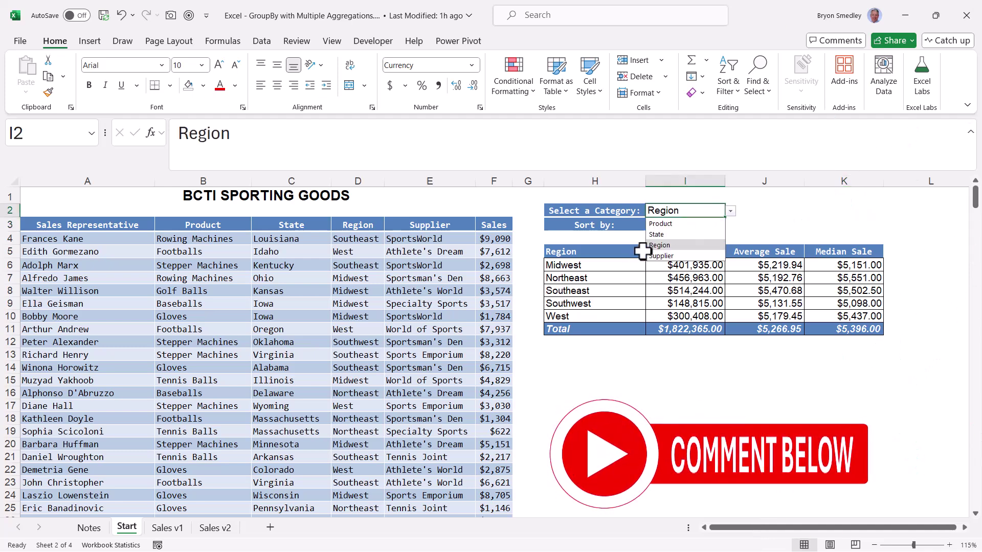
left_click(662, 255)
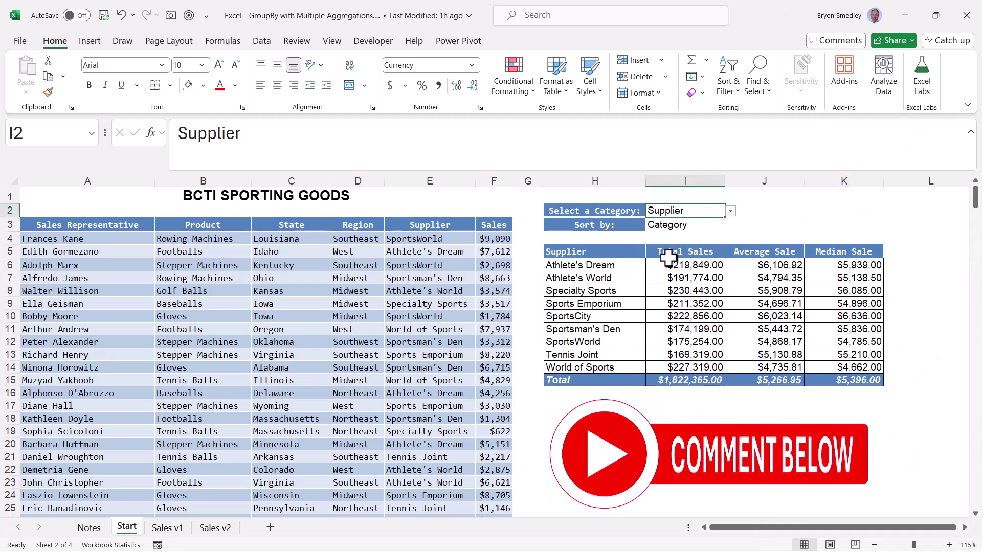